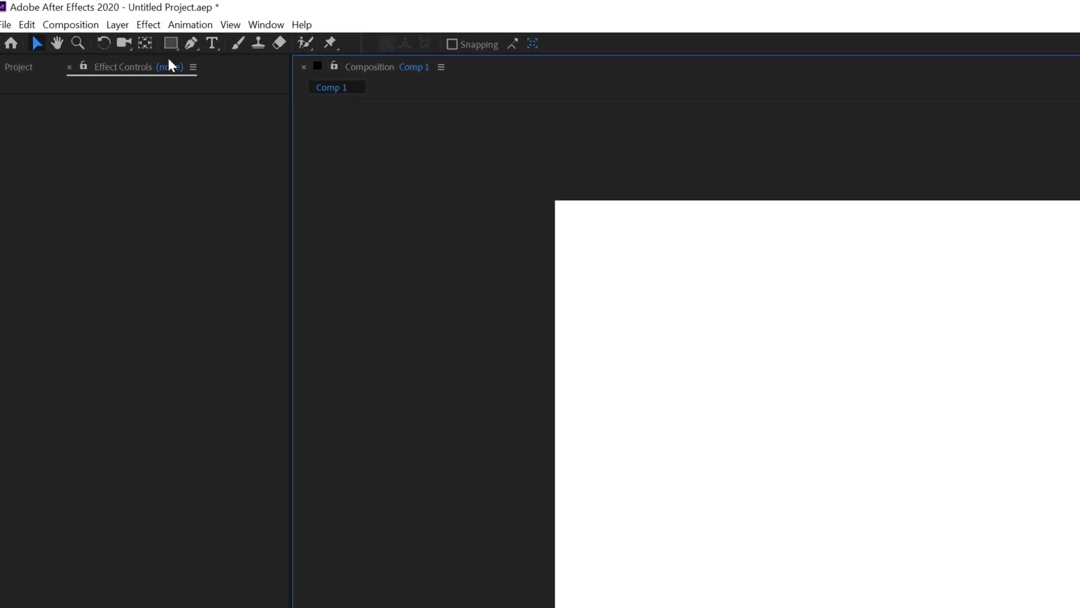
Draw a green square about 500 px wide in the composition's left half as a new shape layer, and collapse its properties
left_click(91, 24)
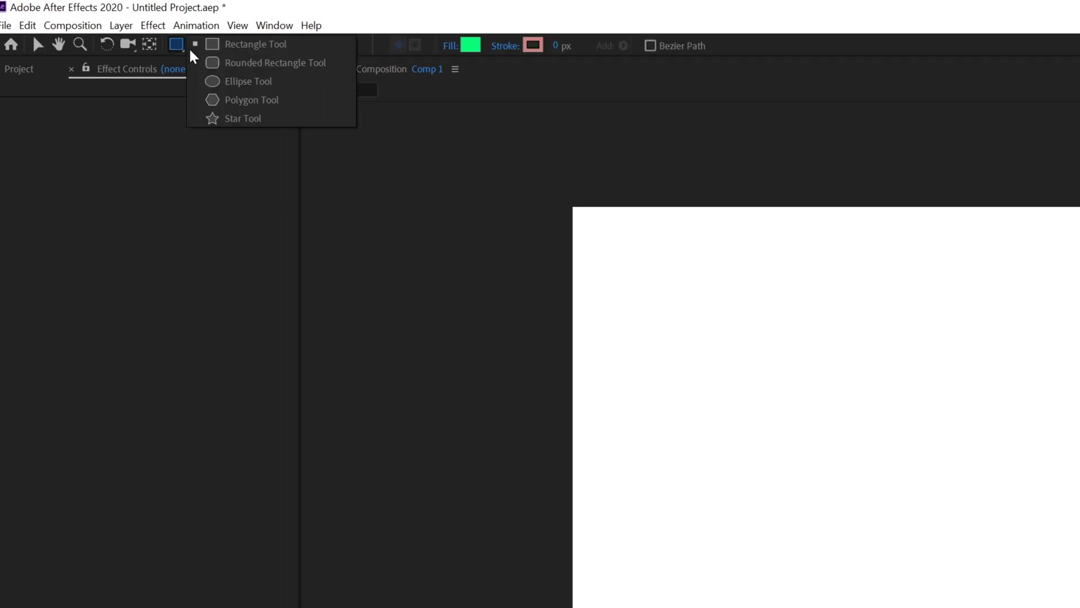
left_click(234, 51)
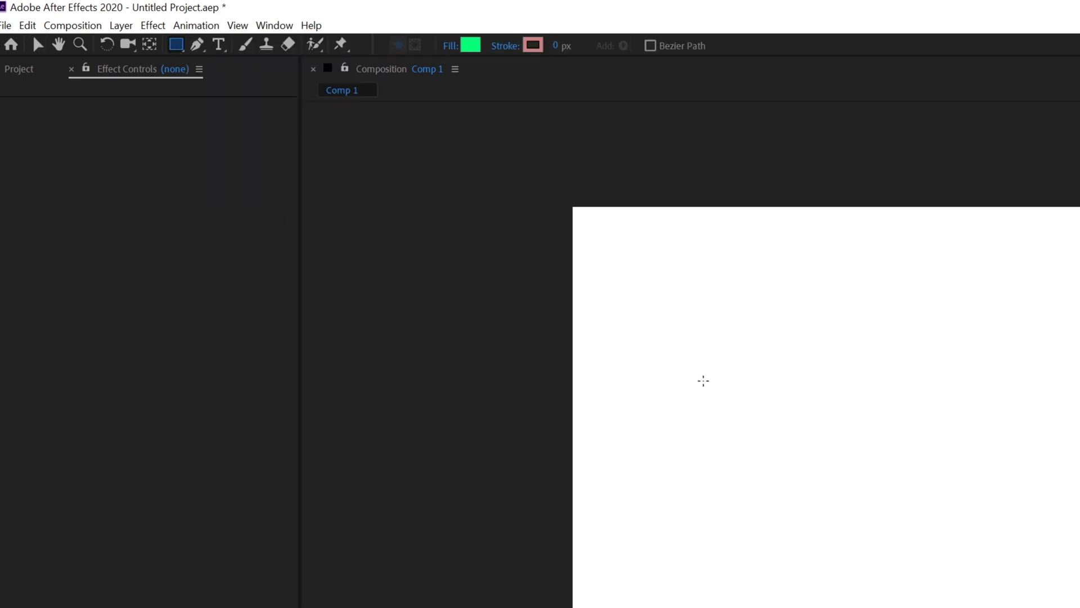
left_click_drag(695, 384, 968, 606)
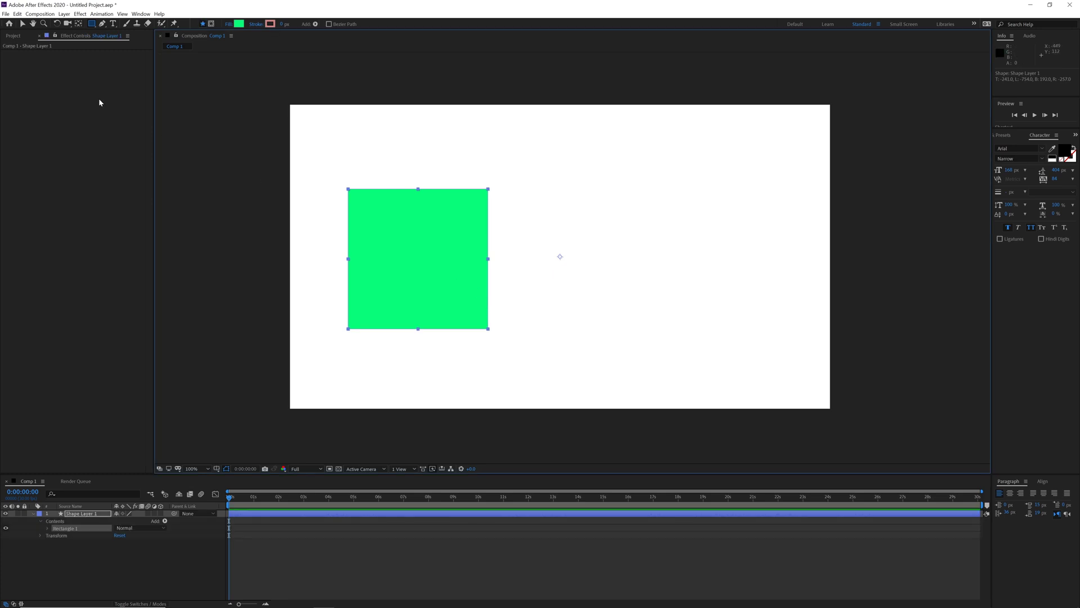
left_click(23, 23)
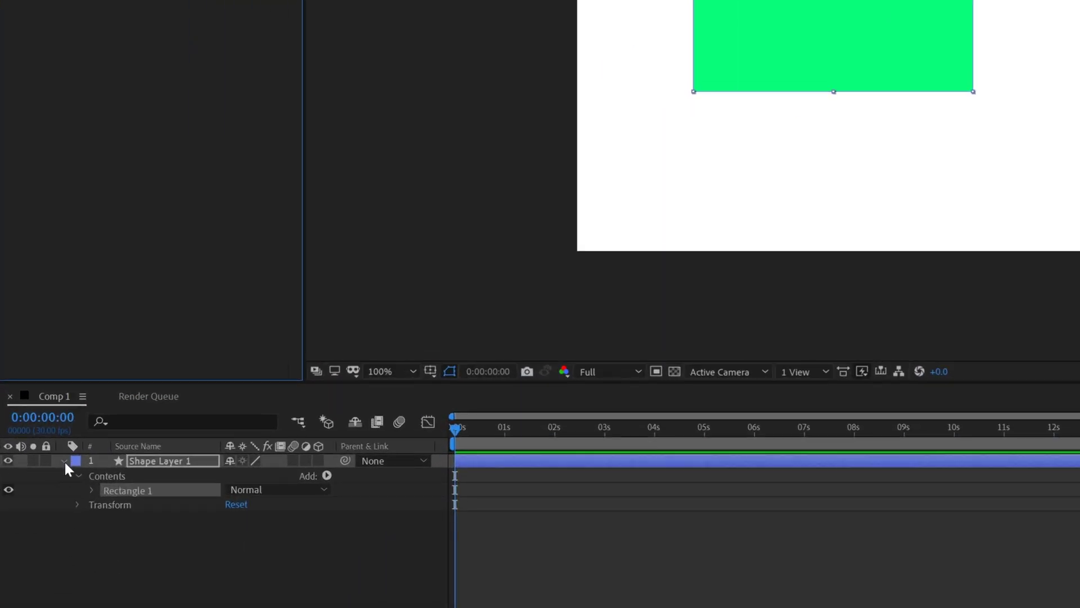
left_click(32, 513)
left_click(155, 483)
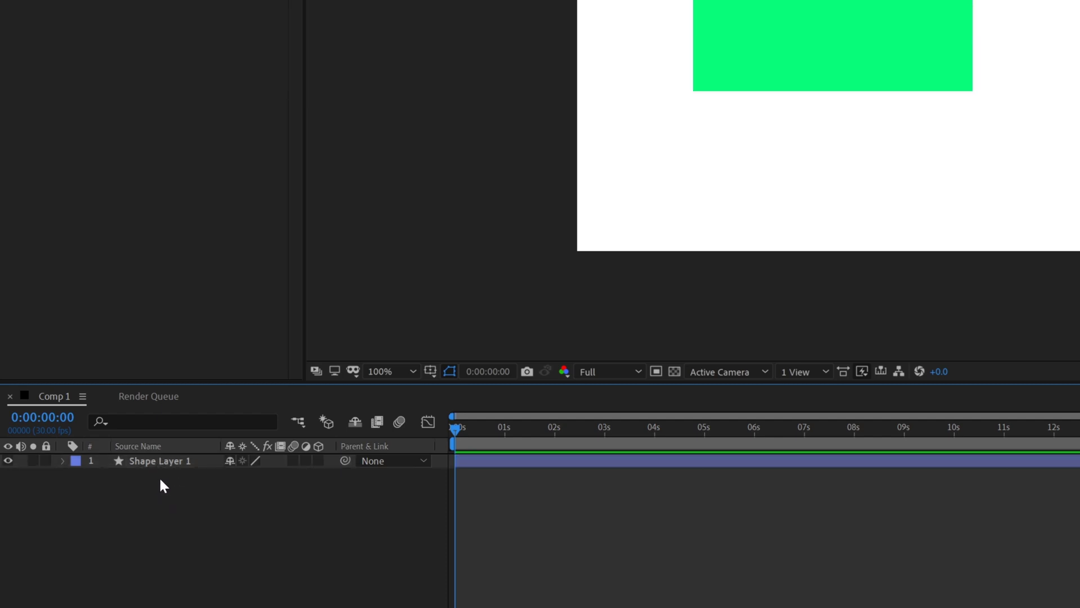
Rename Shape Layer 1 as green
left_click(153, 461)
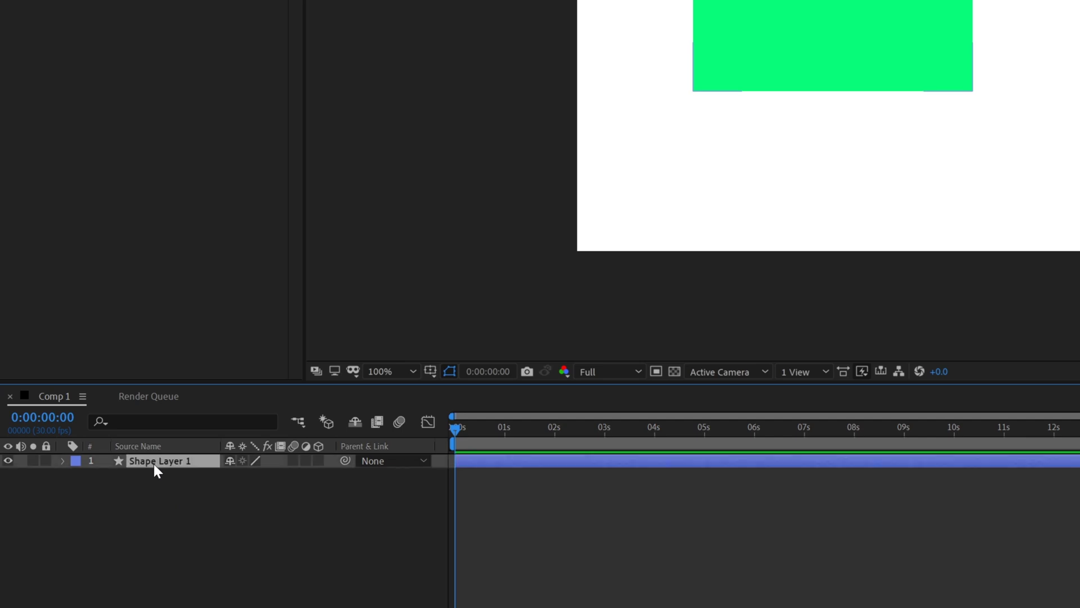
key("Return")
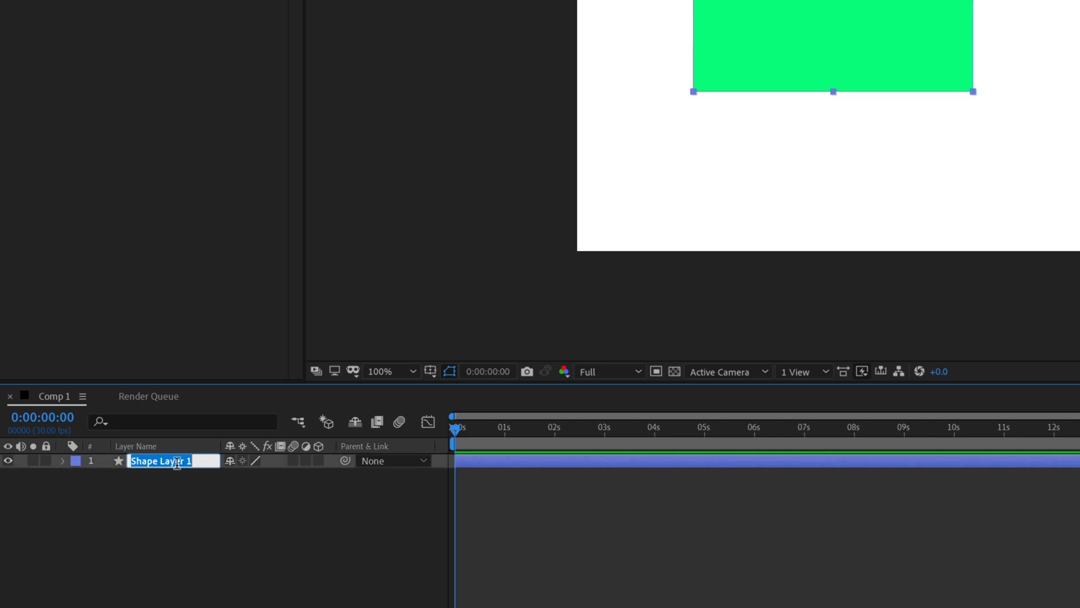
type("gree")
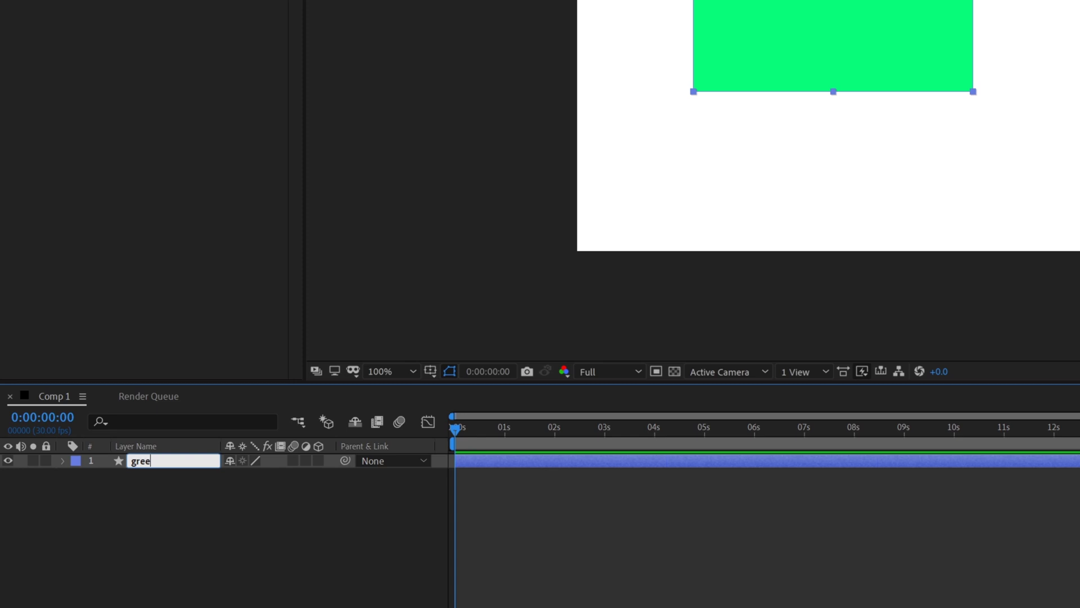
type("n")
left_click(156, 524)
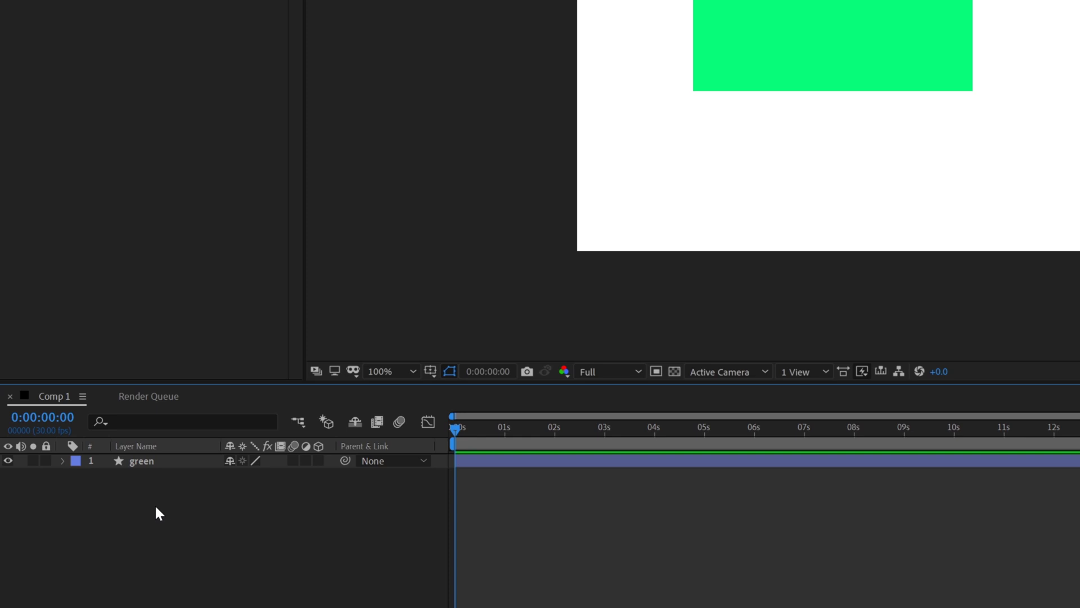
Duplicate the green layer and move the copy about 830 px to the right of the original square
left_click(143, 463)
key("Return")
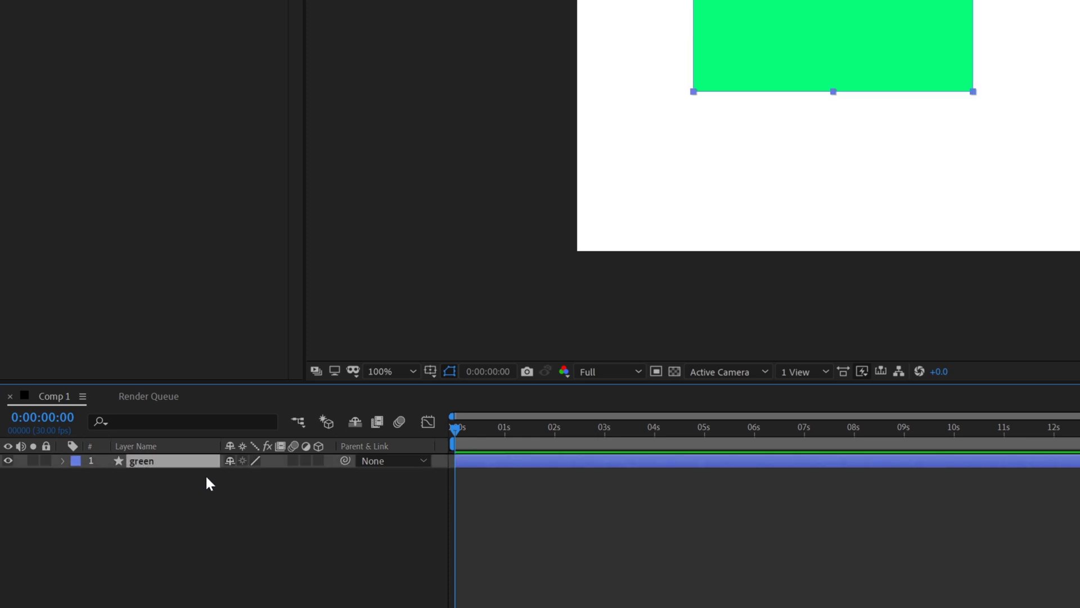
key("ctrl+d")
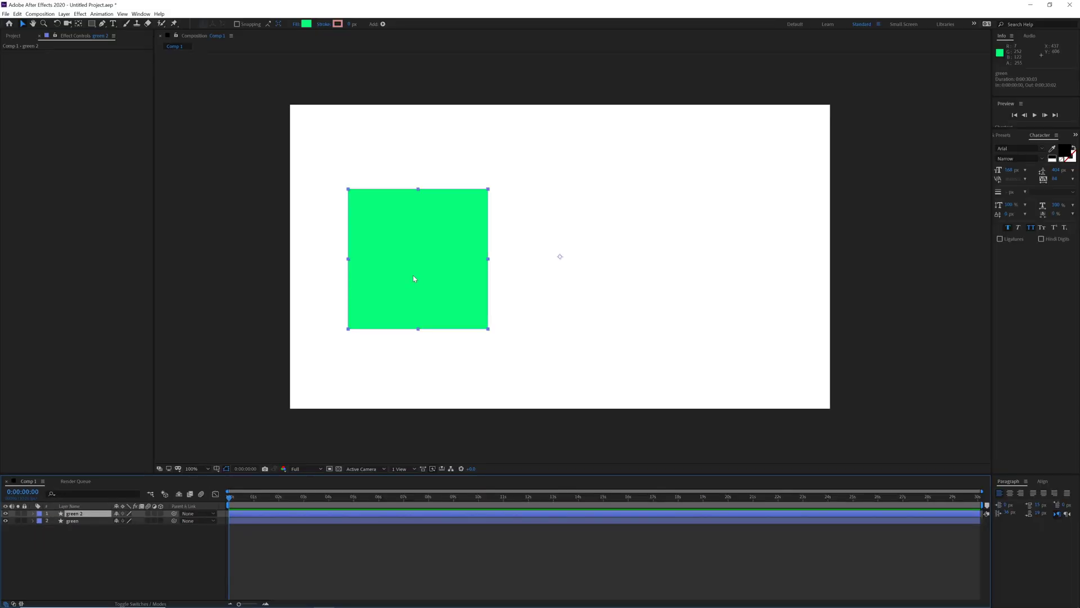
left_click_drag(414, 278, 647, 274)
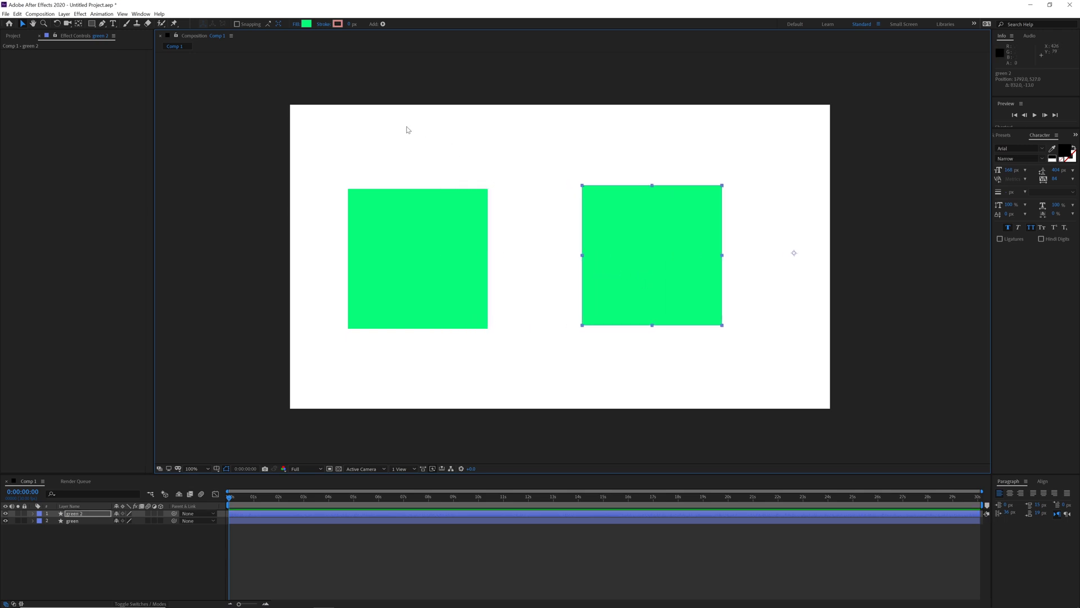
Change the duplicated square's fill colour to red, FC0707, and deselect it
left_click(307, 24)
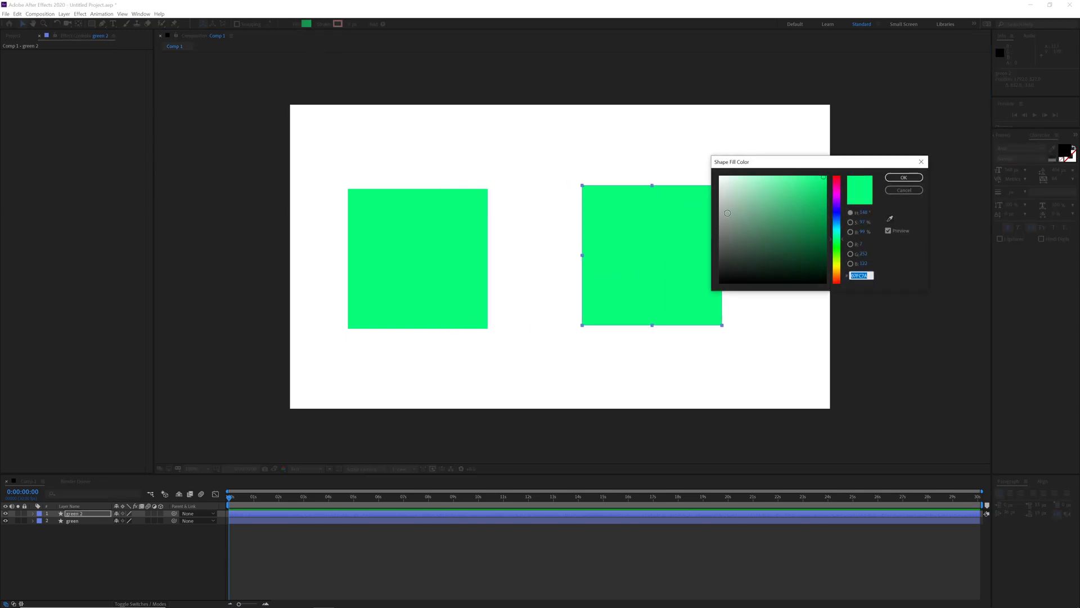
left_click_drag(835, 206, 836, 167)
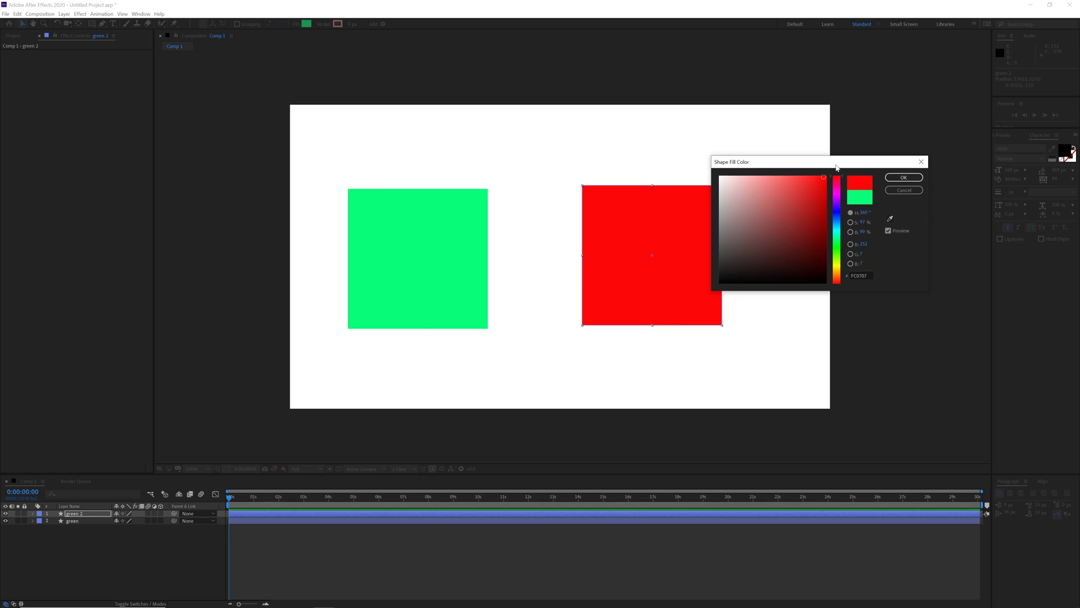
left_click(903, 178)
left_click(359, 443)
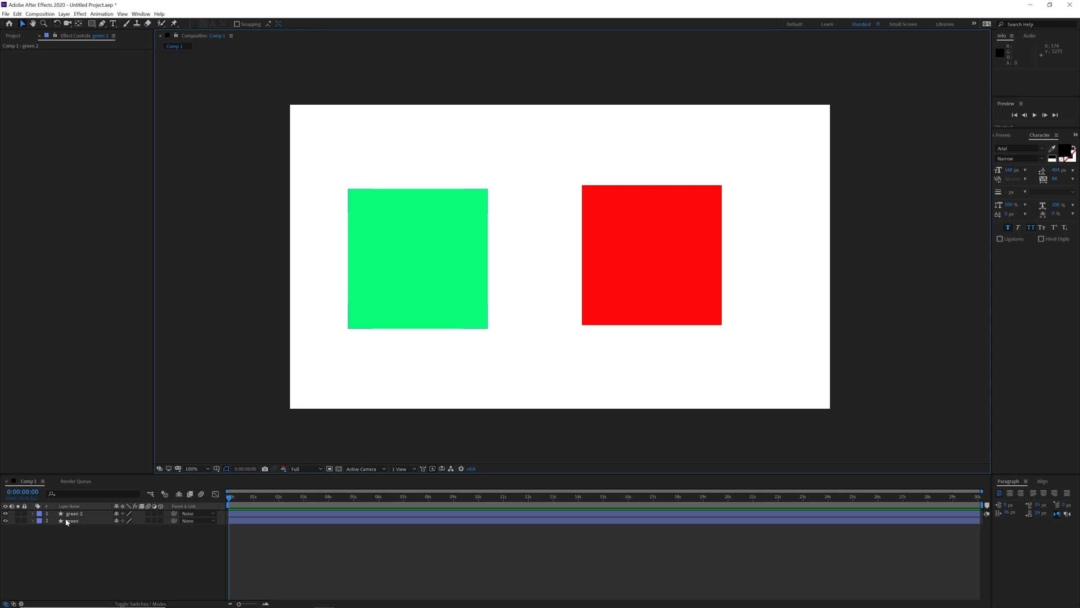
Draw a red ellipse about 630 by 195 px above the green square on a new shape layer, and collapse that layer
left_click(95, 26)
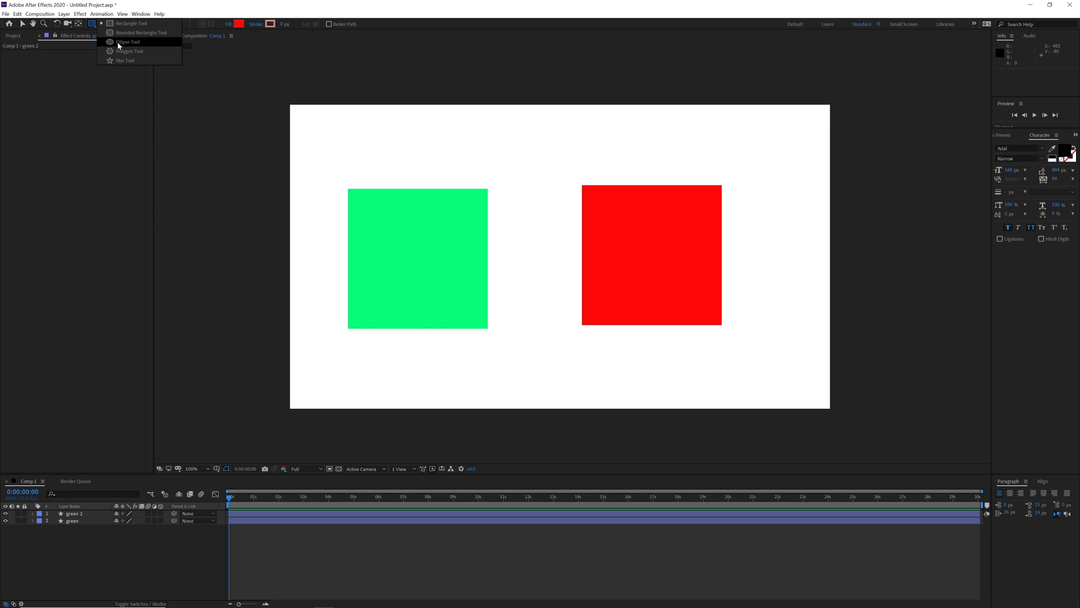
left_click(117, 42)
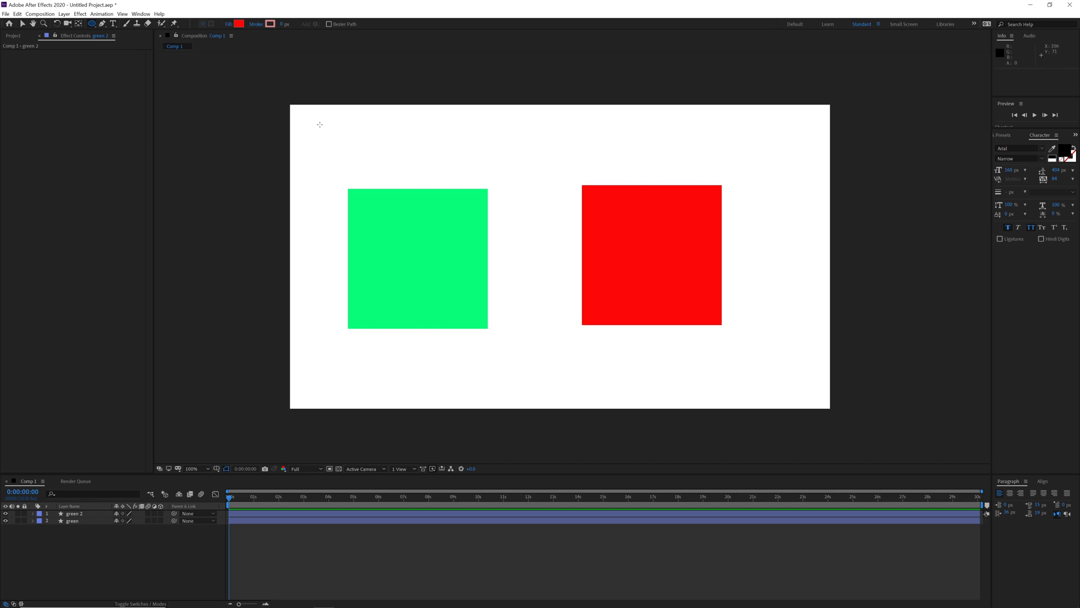
mouse_move(335, 116)
left_mouse_down()
mouse_move(394, 156)
mouse_move(512, 171)
left_mouse_up()
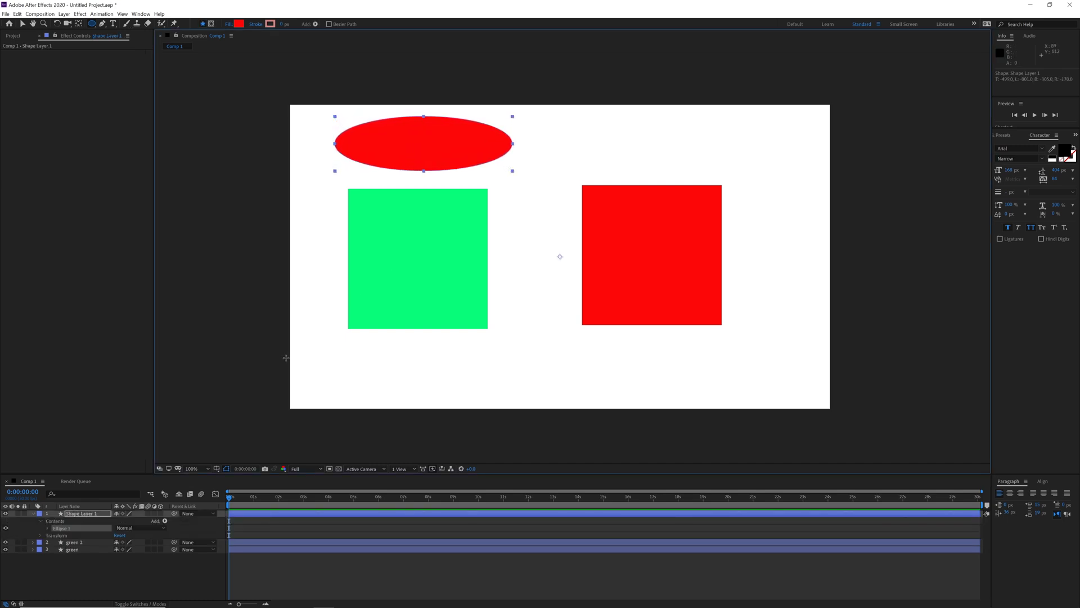
left_click(33, 513)
left_click(73, 556)
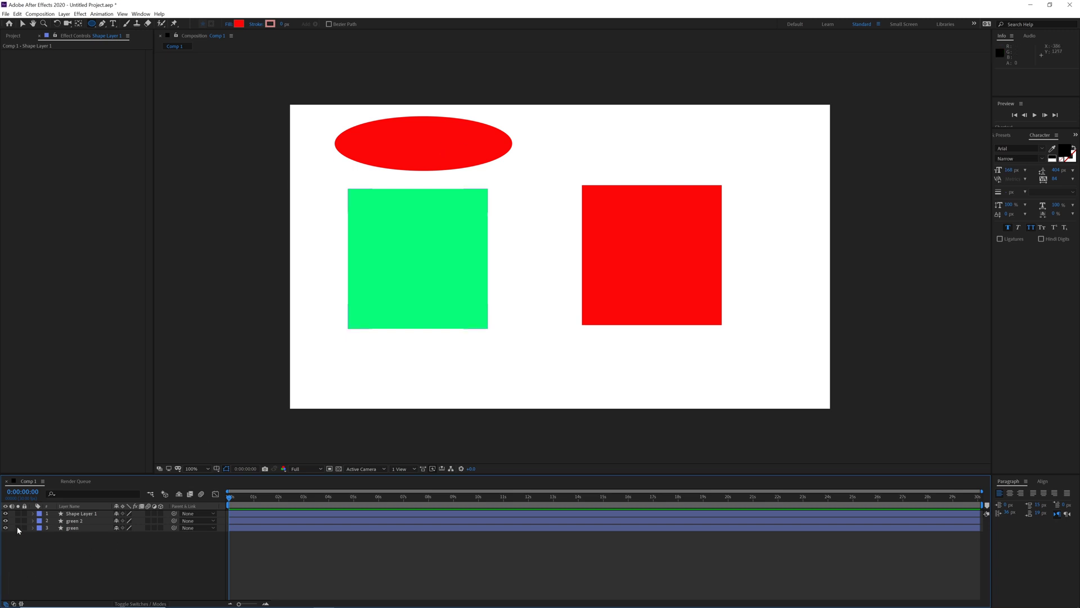
Add a rectangle about 570 by 140 px above the red square inside the ellipse's shape layer, and collapse the layer
left_click(82, 516)
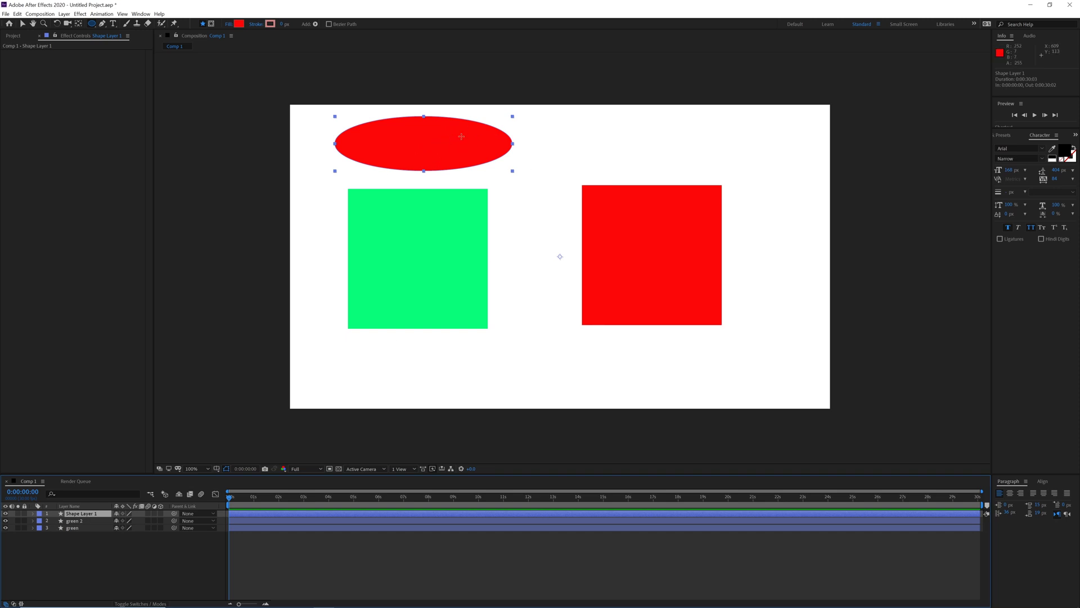
left_click(94, 27)
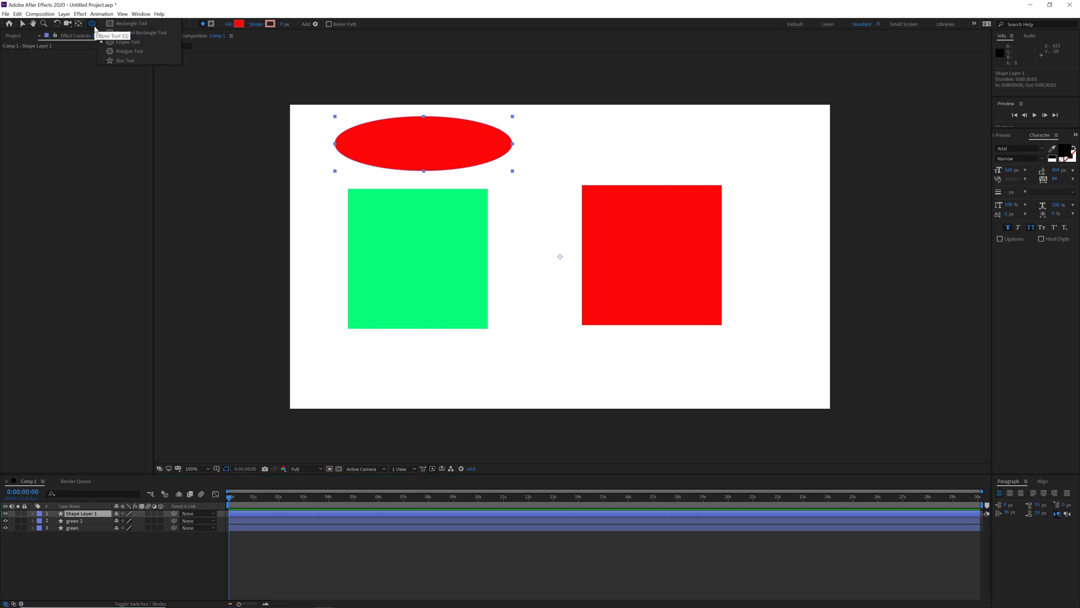
left_click(126, 25)
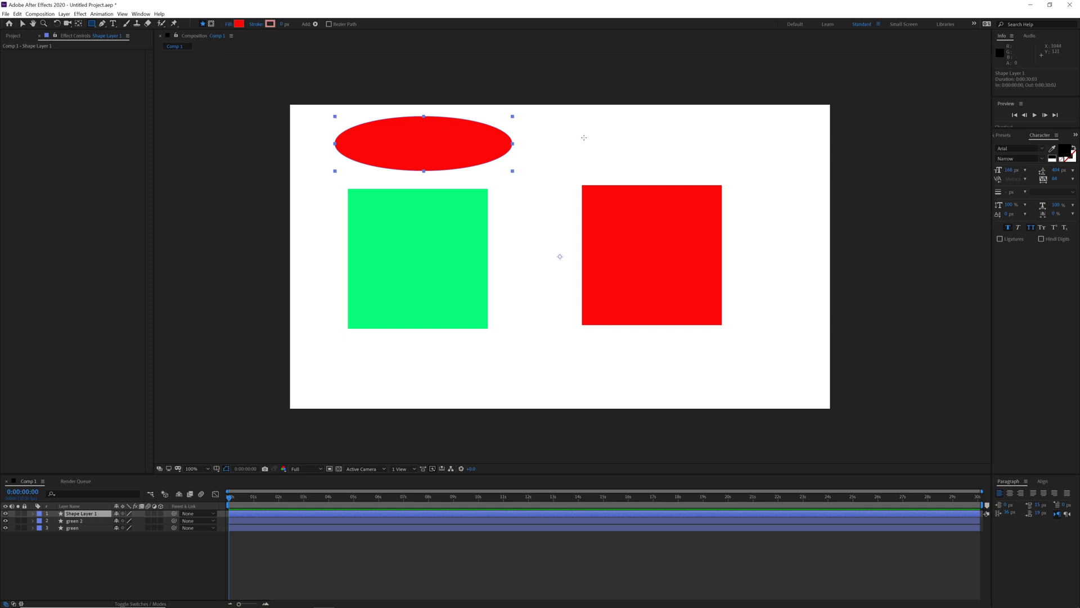
mouse_move(582, 124)
left_mouse_down()
mouse_move(623, 151)
mouse_move(742, 163)
left_mouse_up()
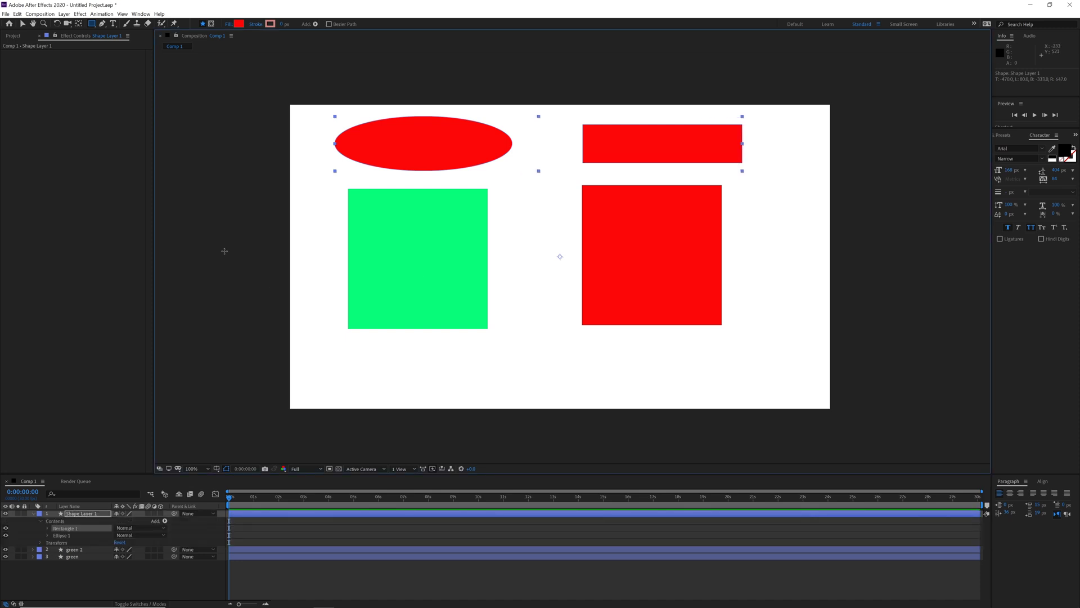
left_click(22, 24)
left_click(92, 578)
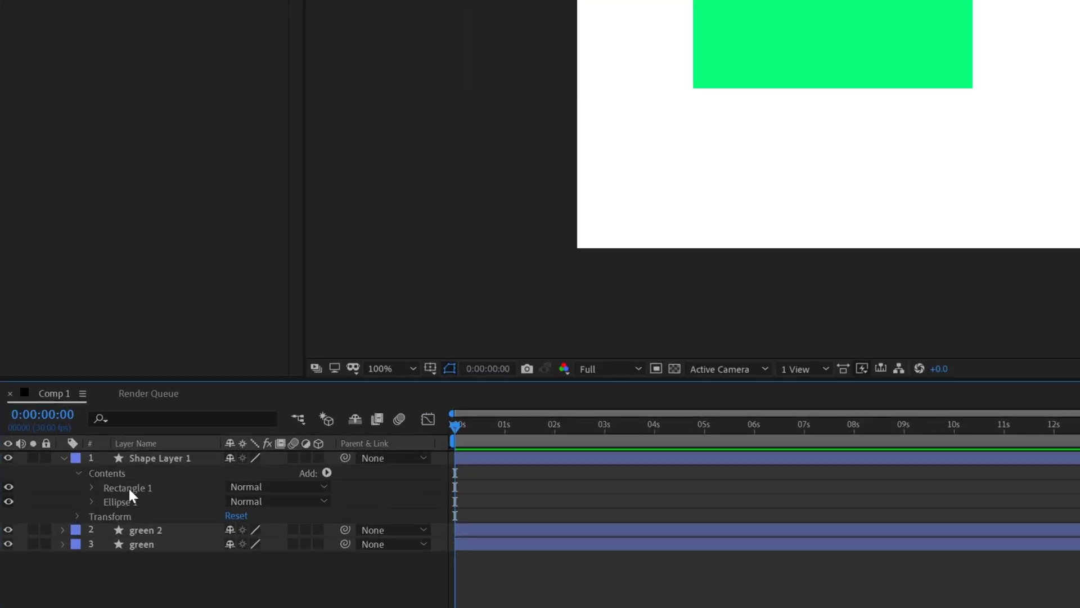
left_click(79, 473)
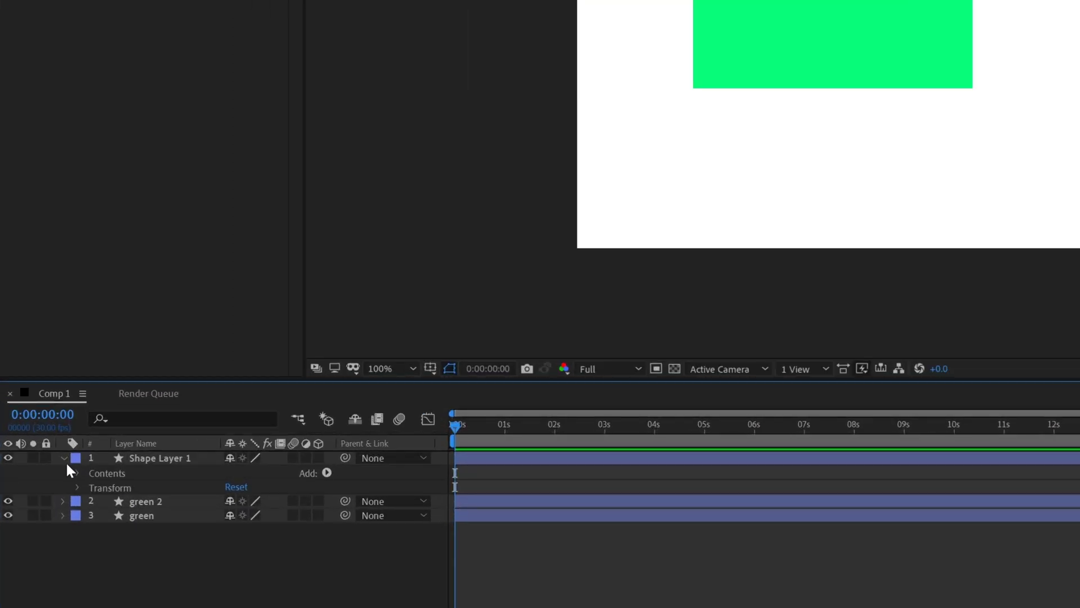
left_click(64, 458)
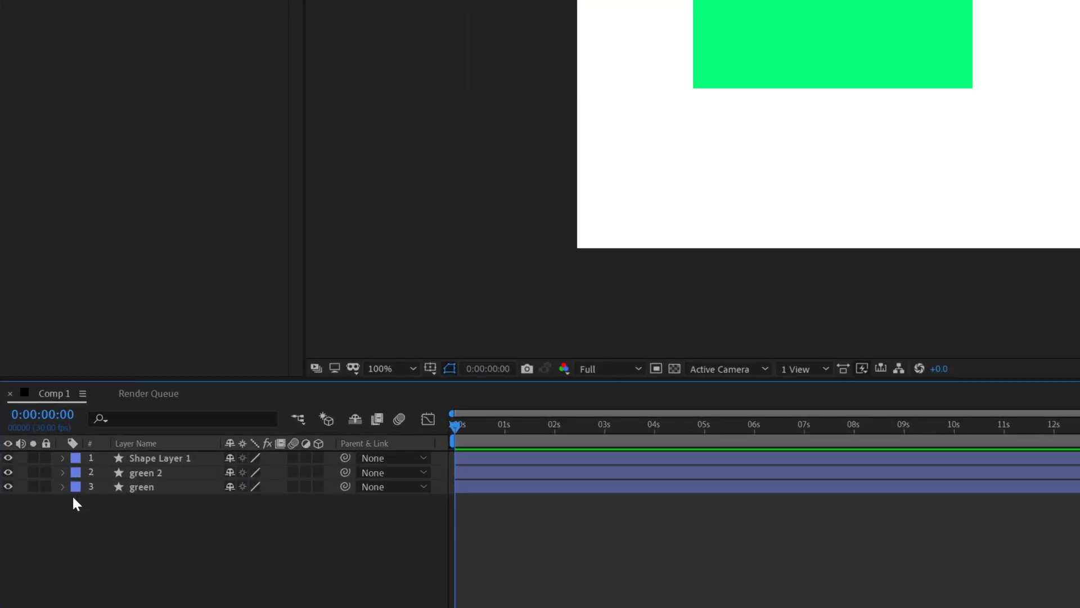
Expand the contents of Shape Layer 1 and change the fill of Rectangle 1 to blue, 0771FC
left_click(63, 458)
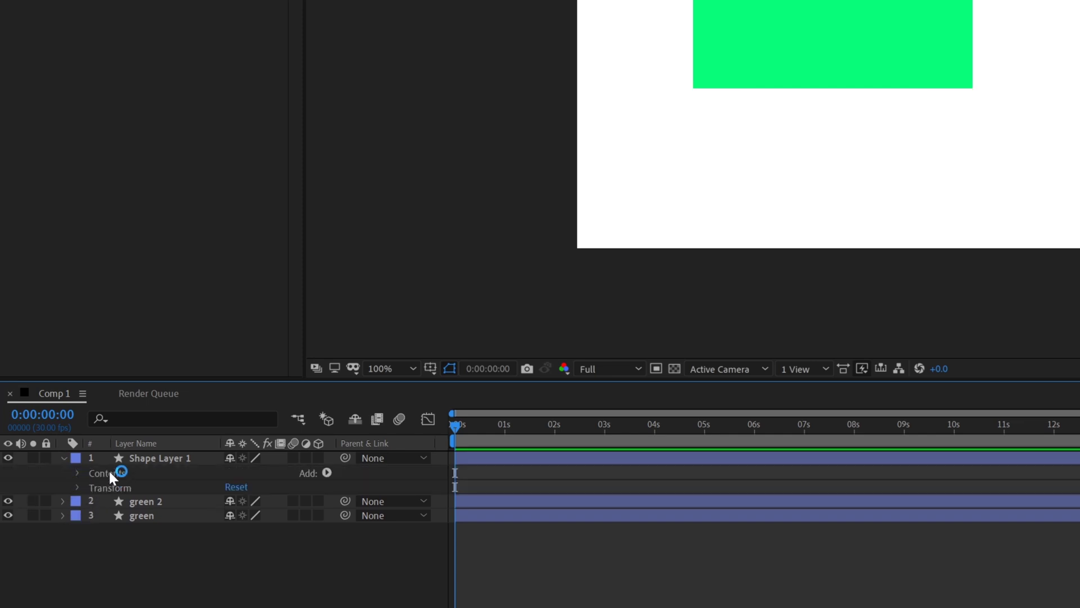
left_click(79, 472)
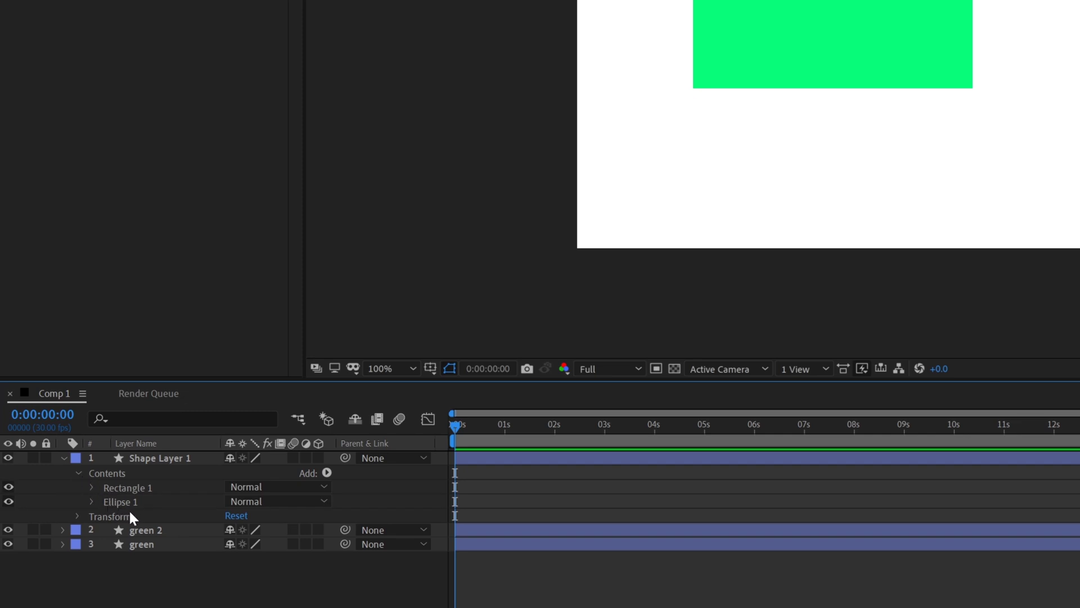
left_click(125, 489)
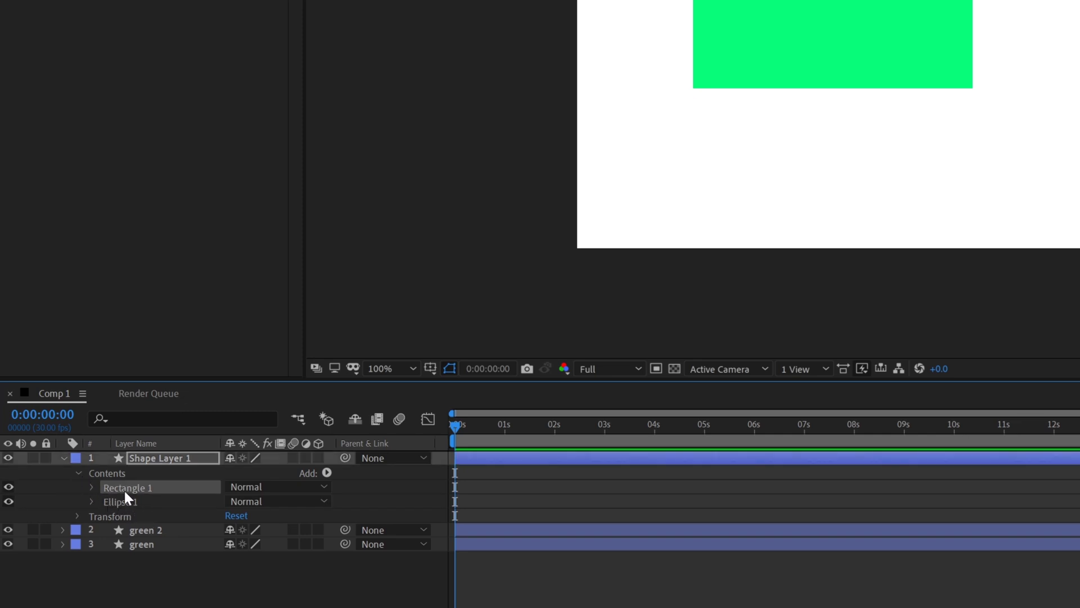
left_click(128, 503)
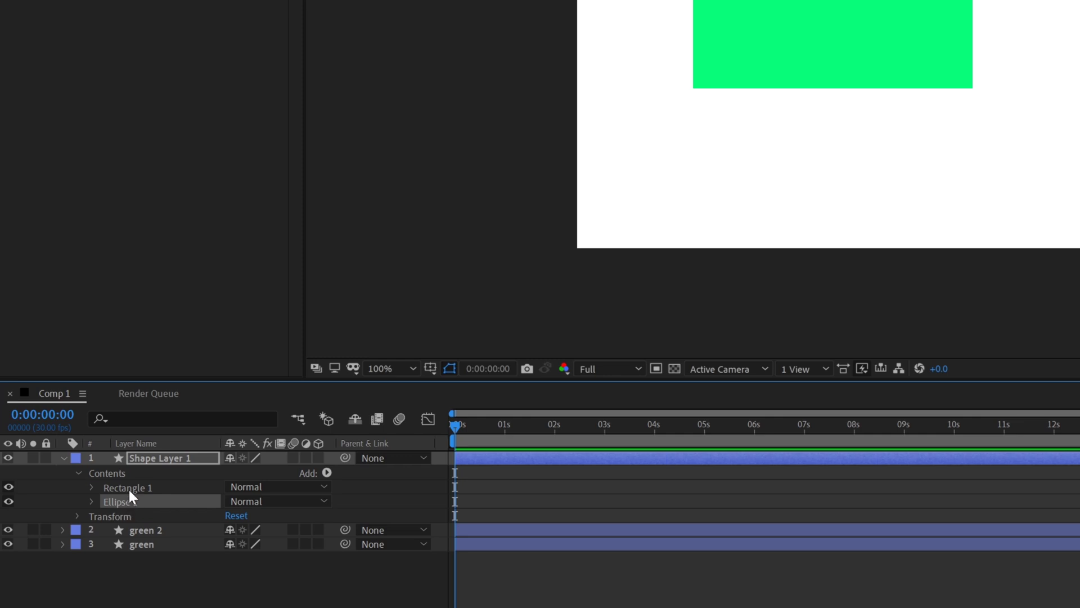
left_click(129, 487)
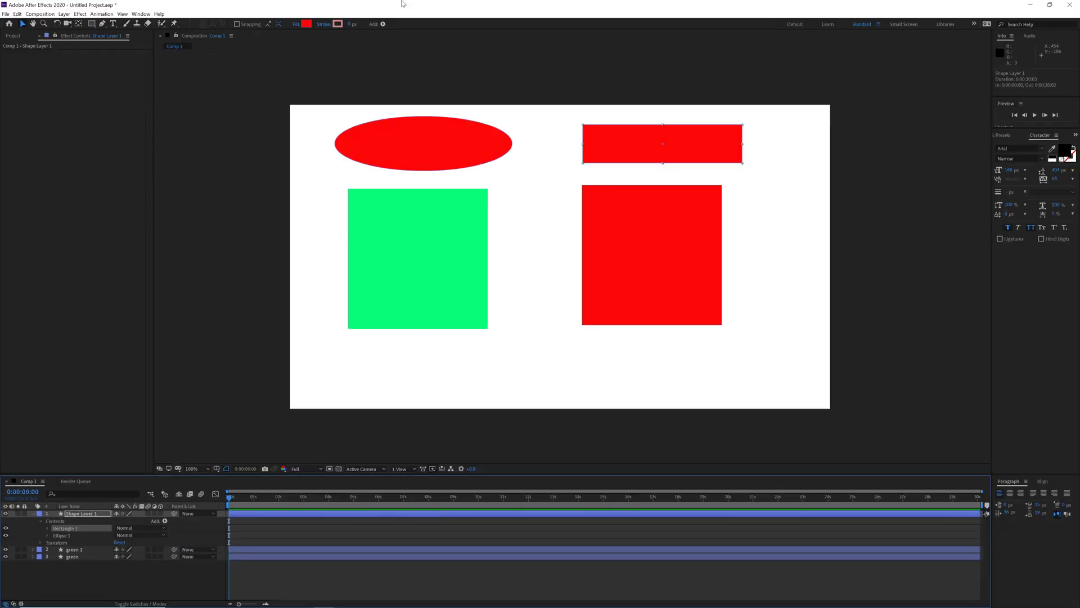
left_click(307, 24)
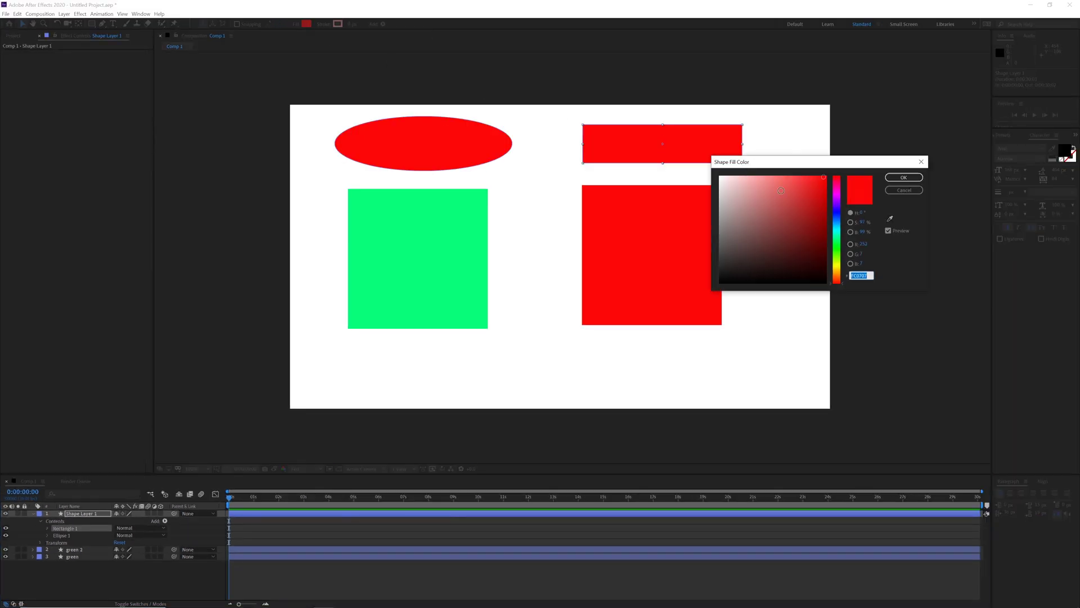
left_click(834, 224)
left_click(903, 177)
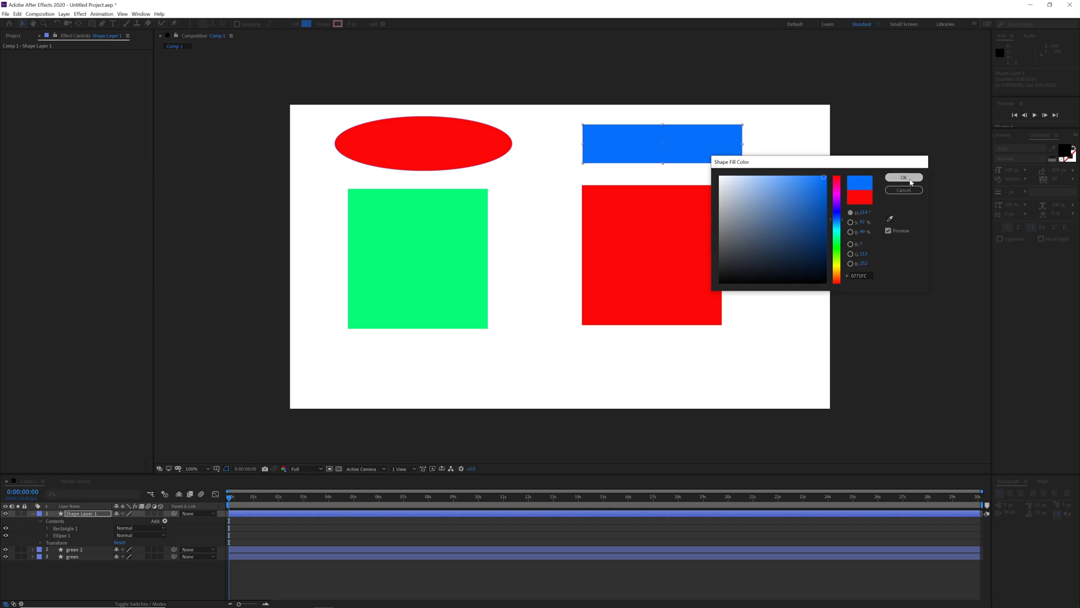
Collapse Shape Layer 1 and hide it in the composition
left_click(33, 513)
left_click(57, 540)
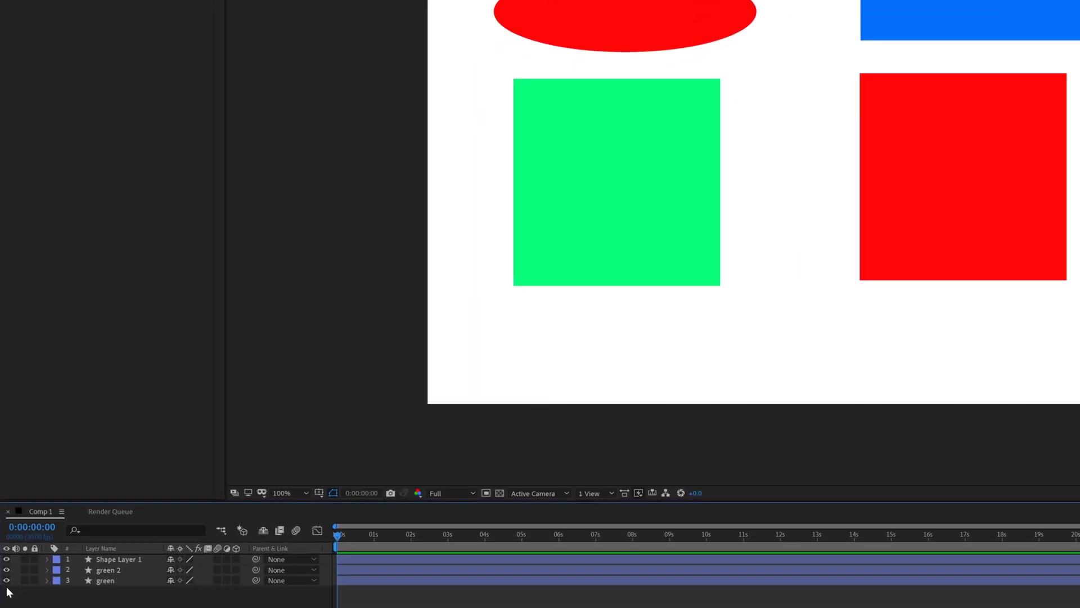
left_click(7, 559)
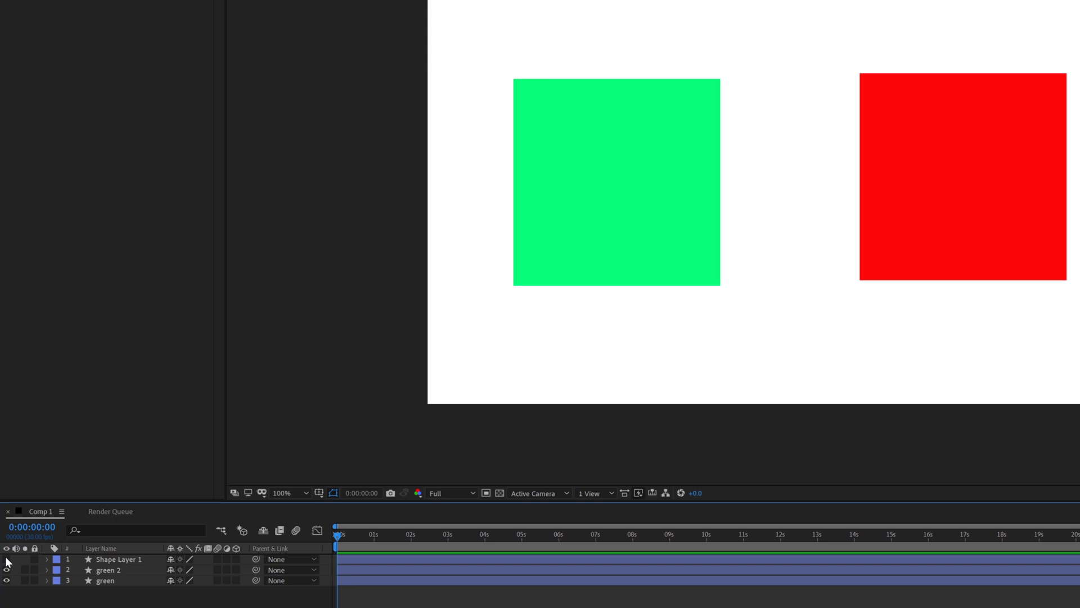
Hide the green 2 layer briefly, and make both it and Shape Layer 1 visible again
left_click(7, 569)
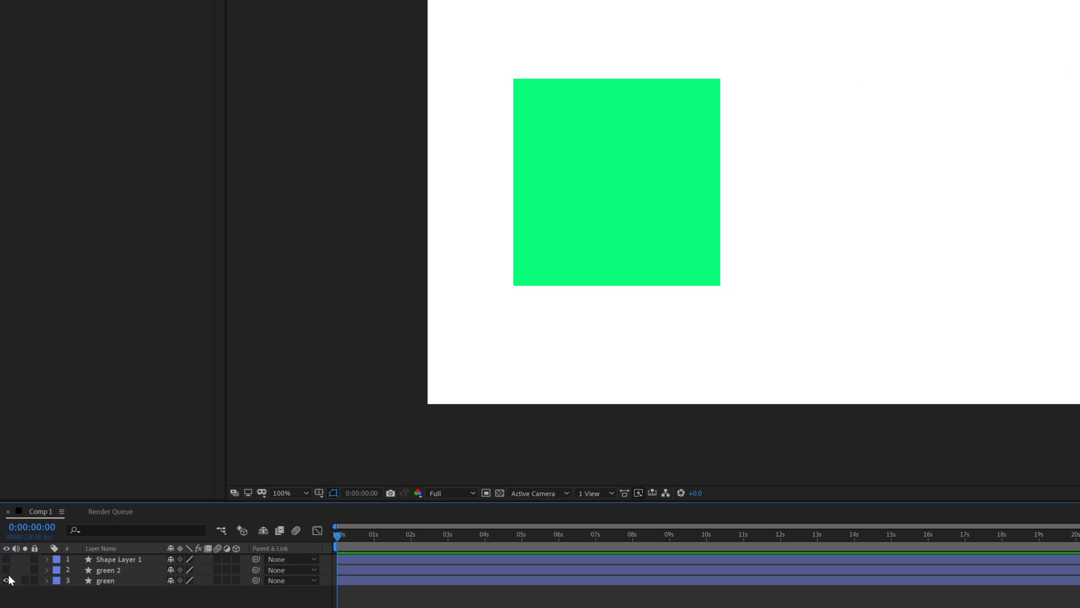
left_click(6, 568)
left_click(7, 559)
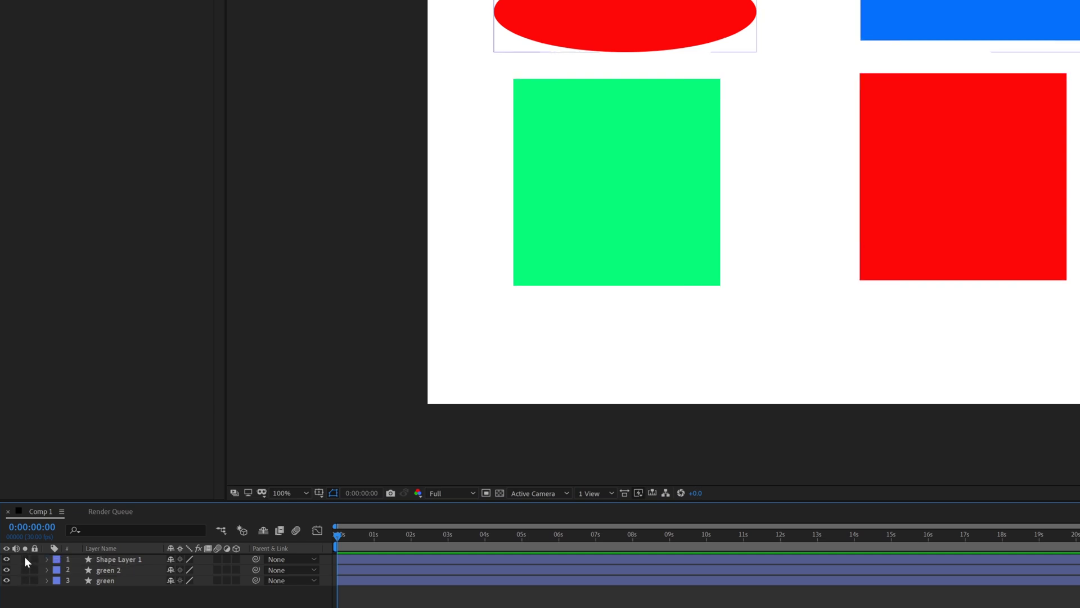
Solo Shape Layer 1 together with green 2, clear both solos, and solo the green layer briefly on its own
left_click(25, 558)
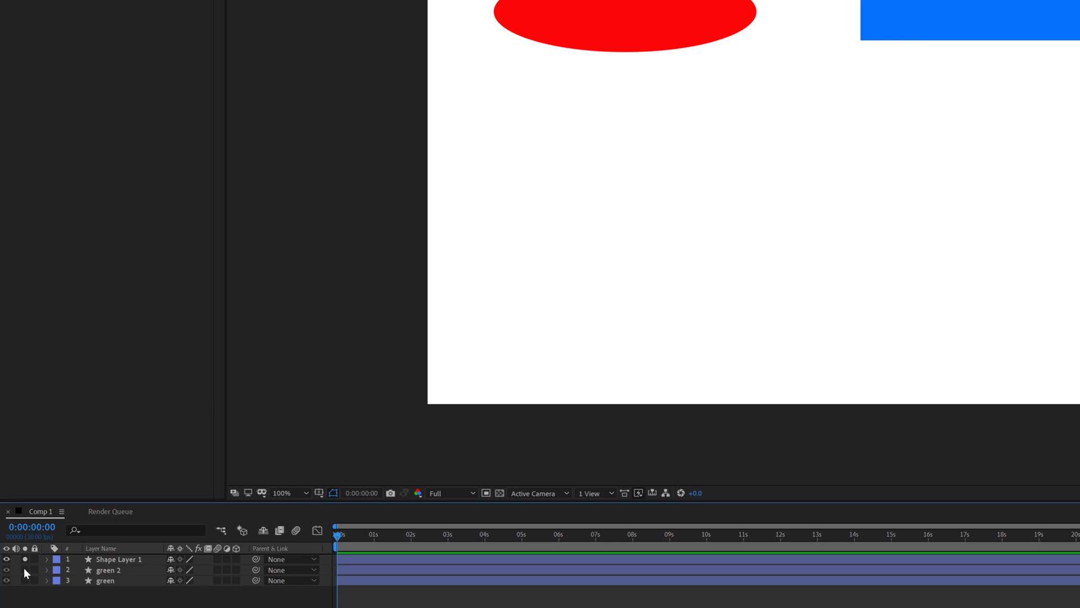
left_click(25, 569)
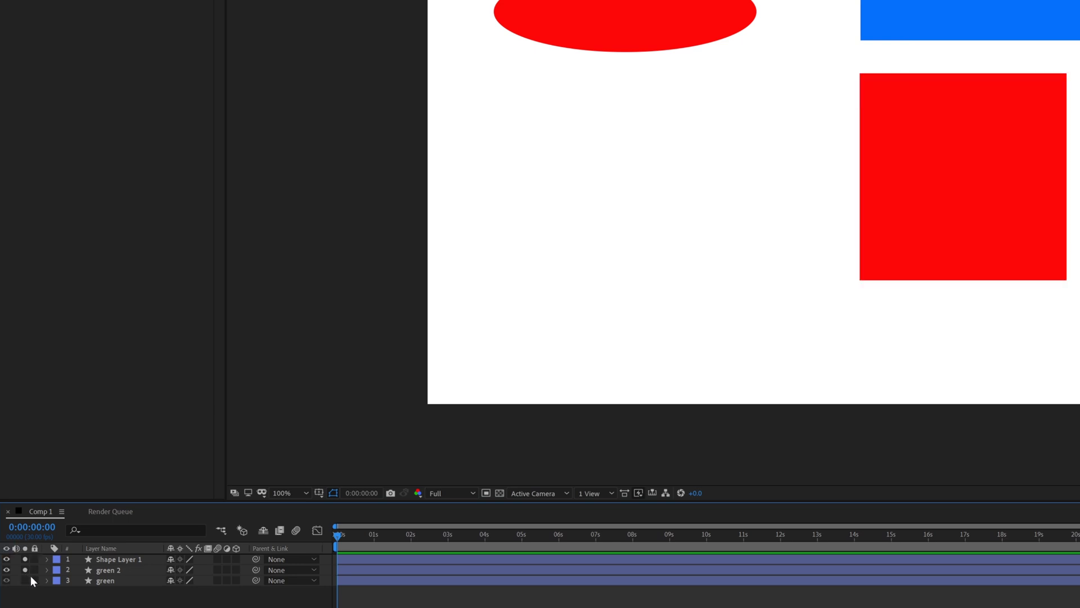
left_click(25, 559)
left_click(25, 569)
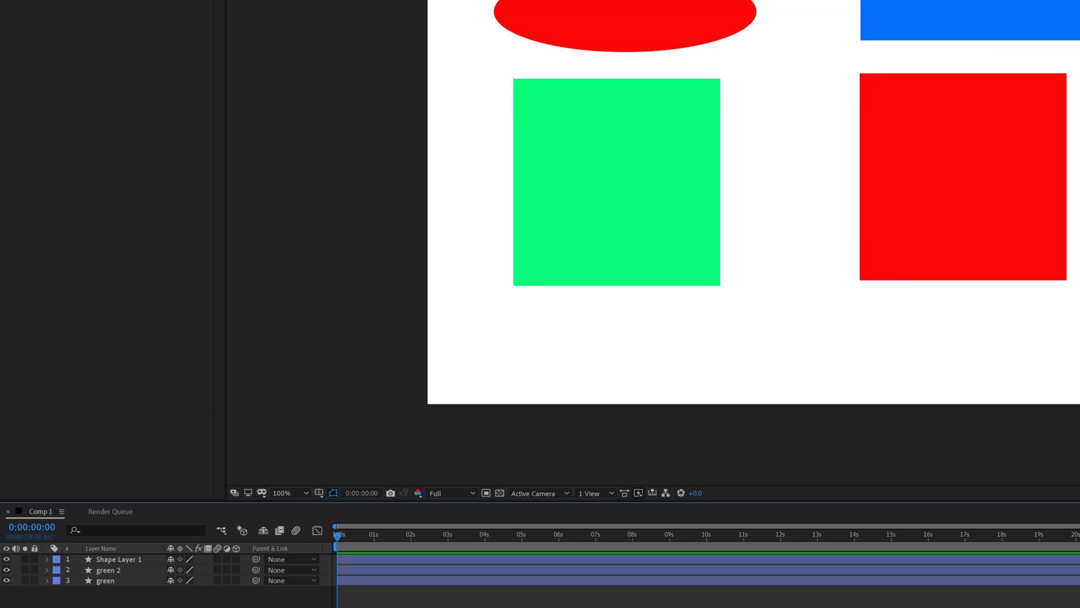
left_click(25, 580)
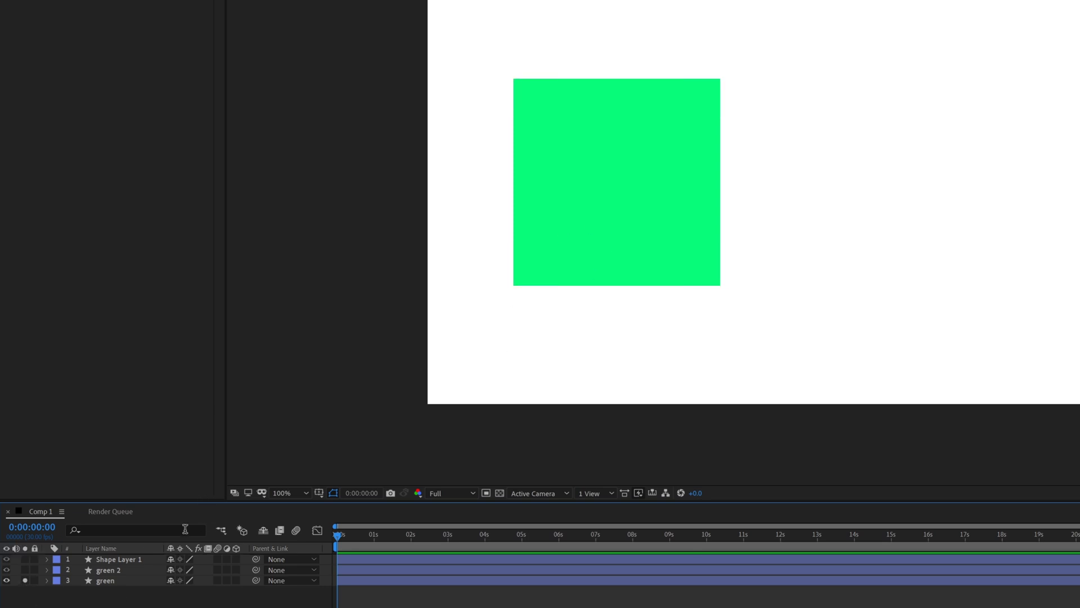
left_click(25, 580)
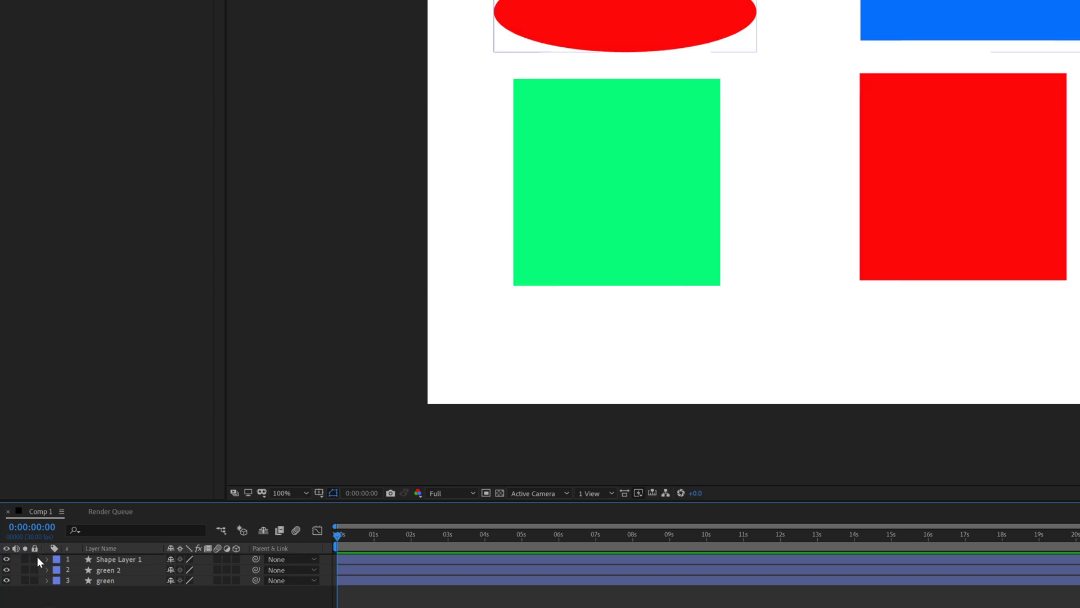
Lock all three layers, try to select the green square in the composition, and unlock the layers
left_click_drag(34, 559, 36, 596)
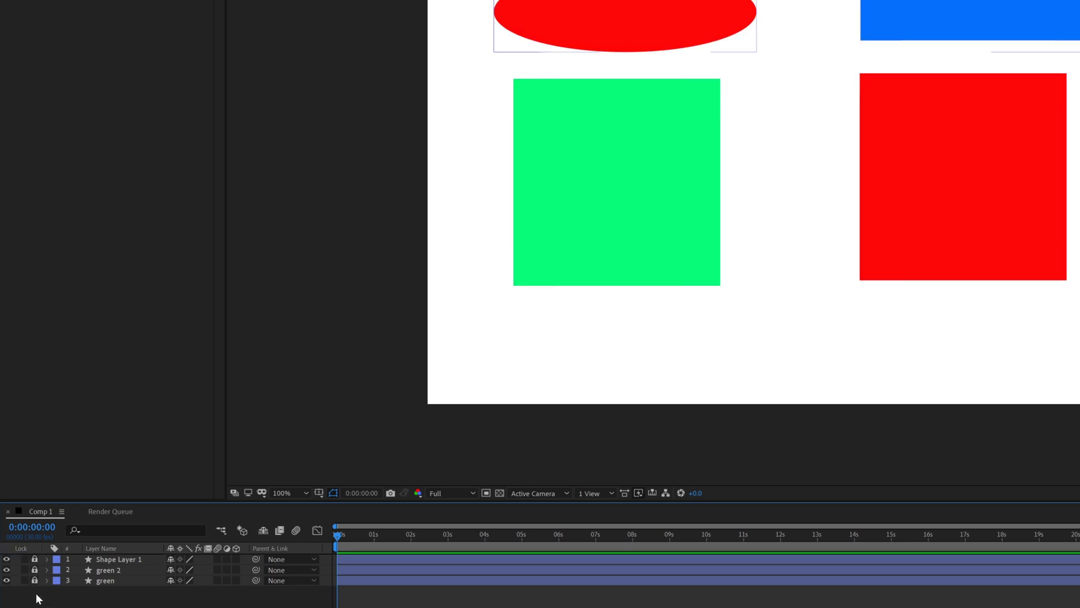
left_click(631, 187)
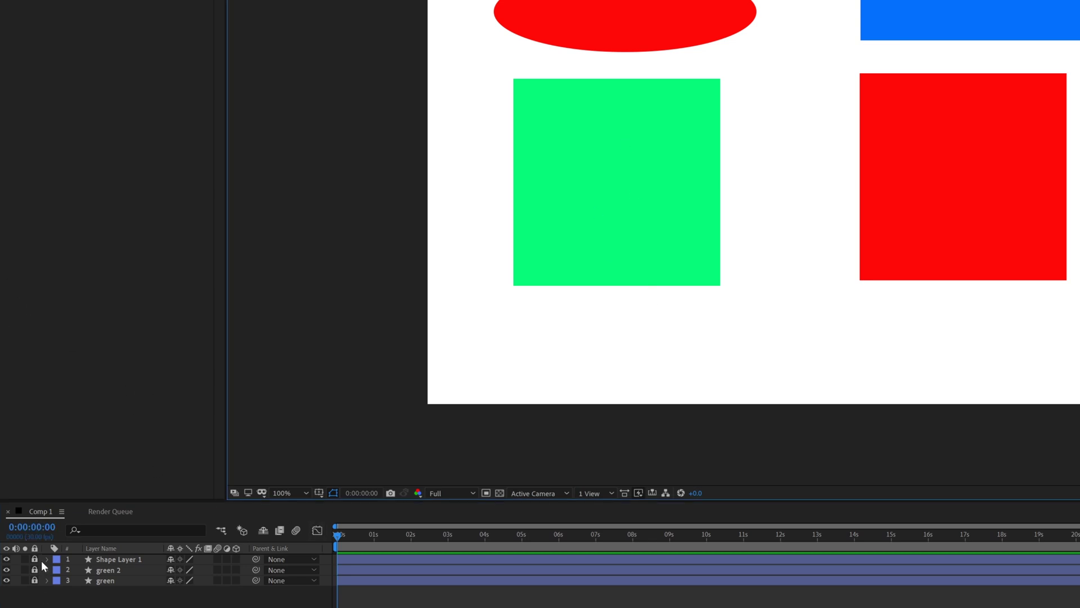
left_click_drag(34, 559, 36, 588)
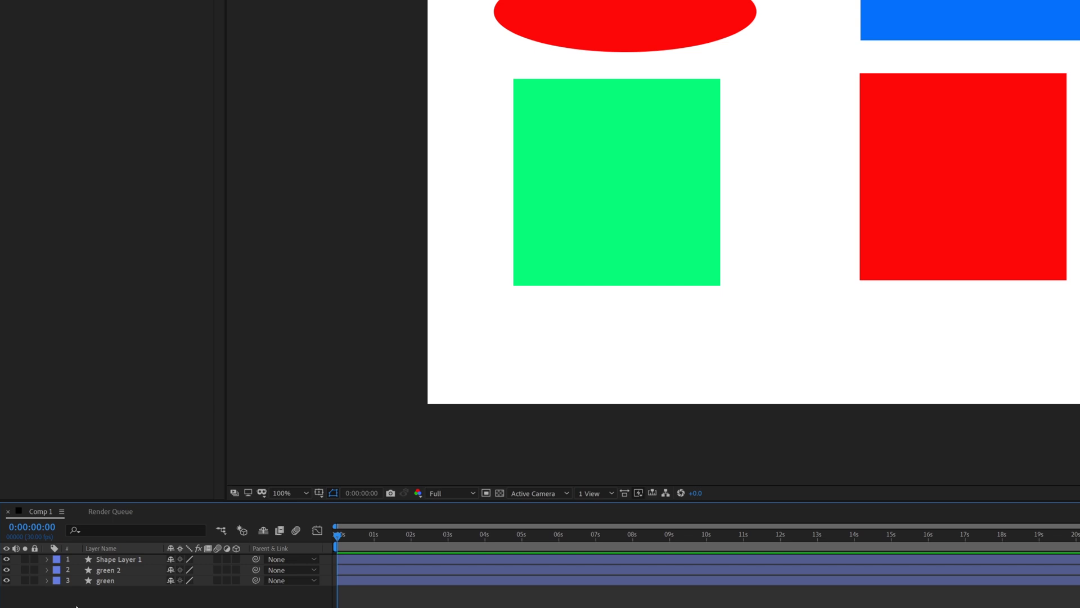
Set the label colour of the green layer to Purple and deselect the layer
left_click(57, 581)
left_click(57, 580)
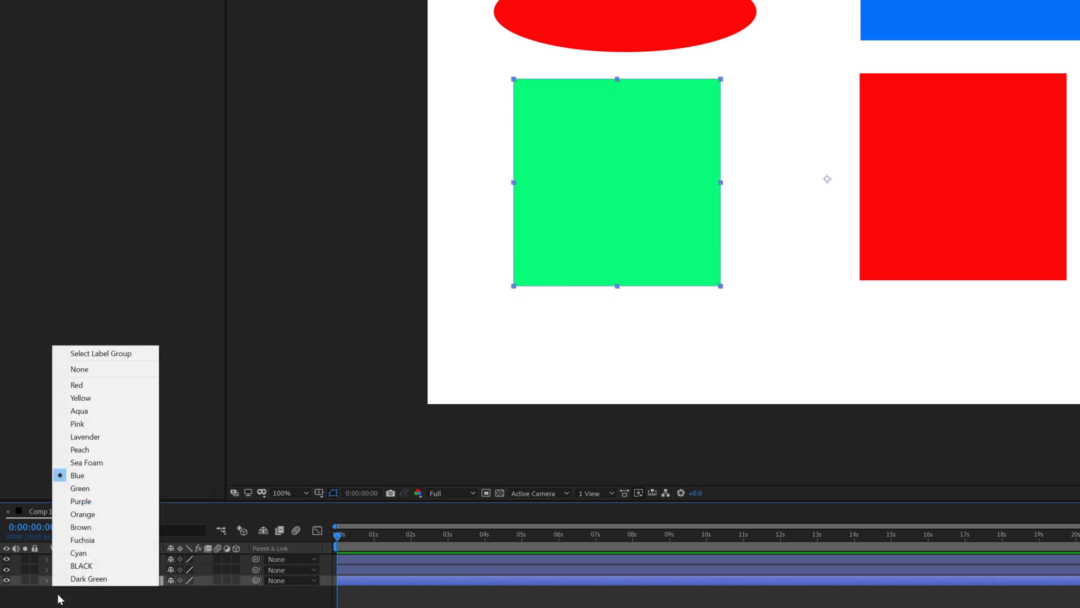
left_click(75, 502)
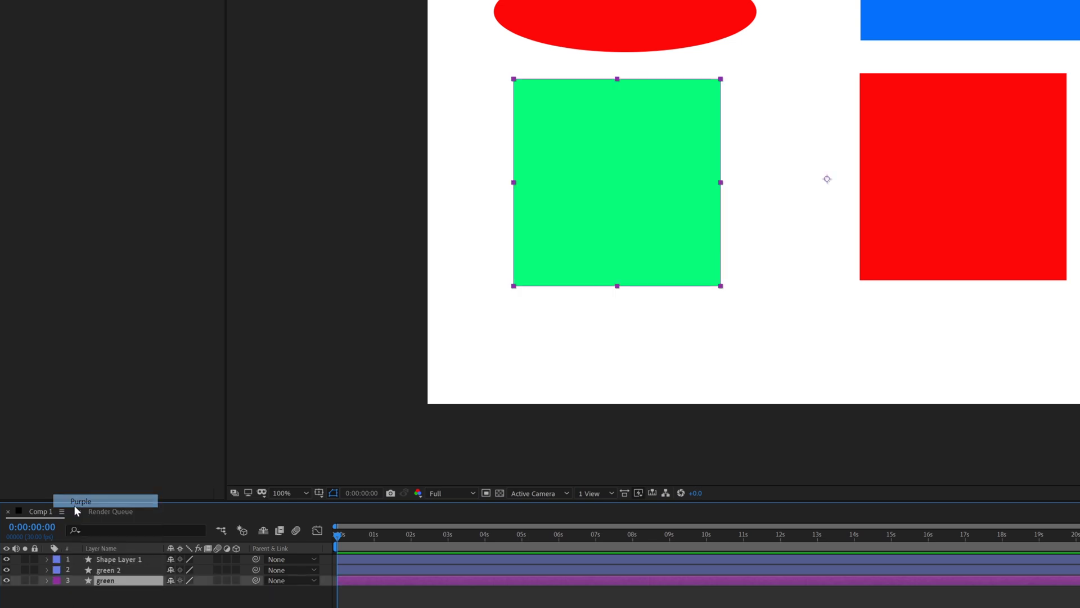
left_click(281, 592)
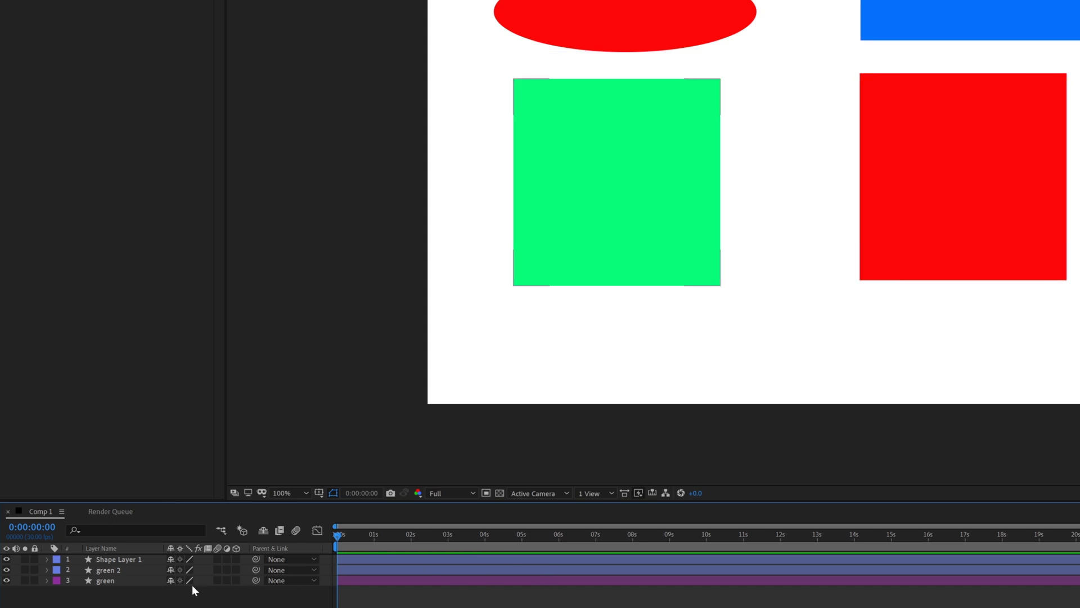
Set the label colour of Shape Layer 1 to Aqua and deselect the layer
left_click(57, 559)
left_click(57, 559)
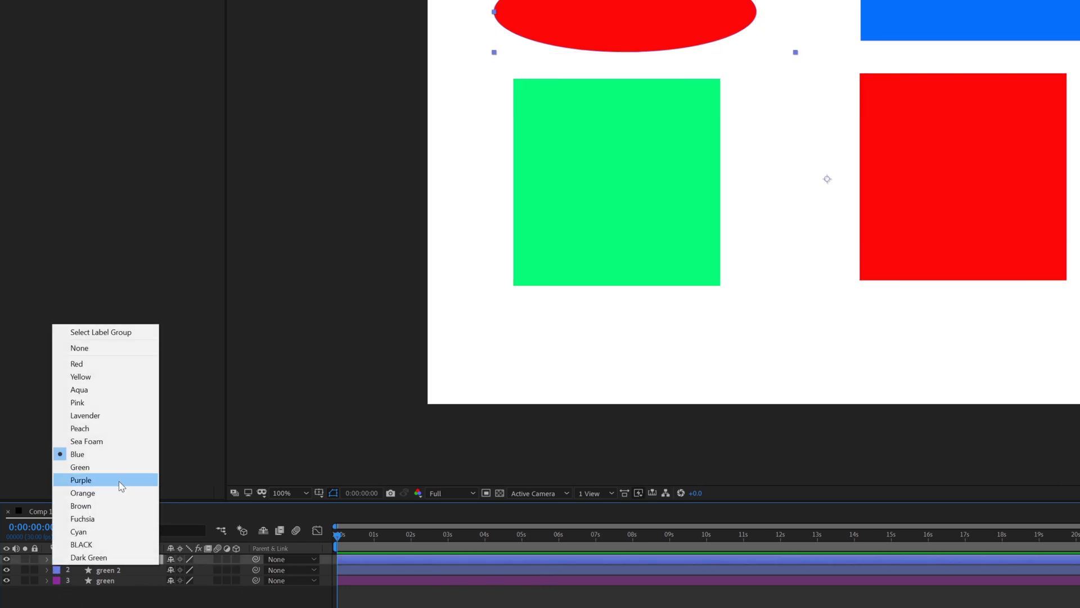
left_click(82, 392)
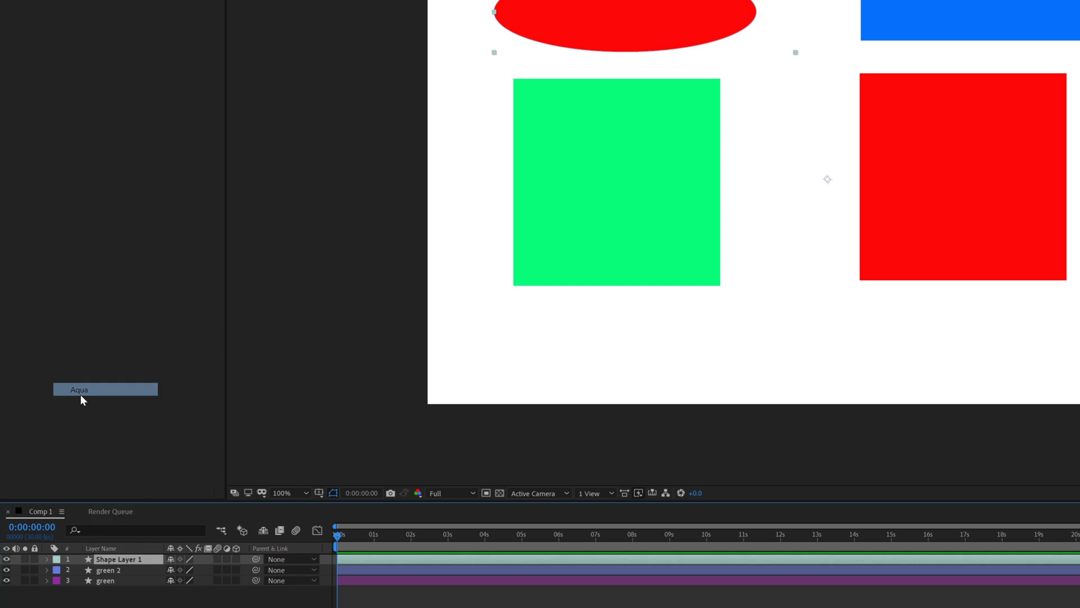
left_click(137, 604)
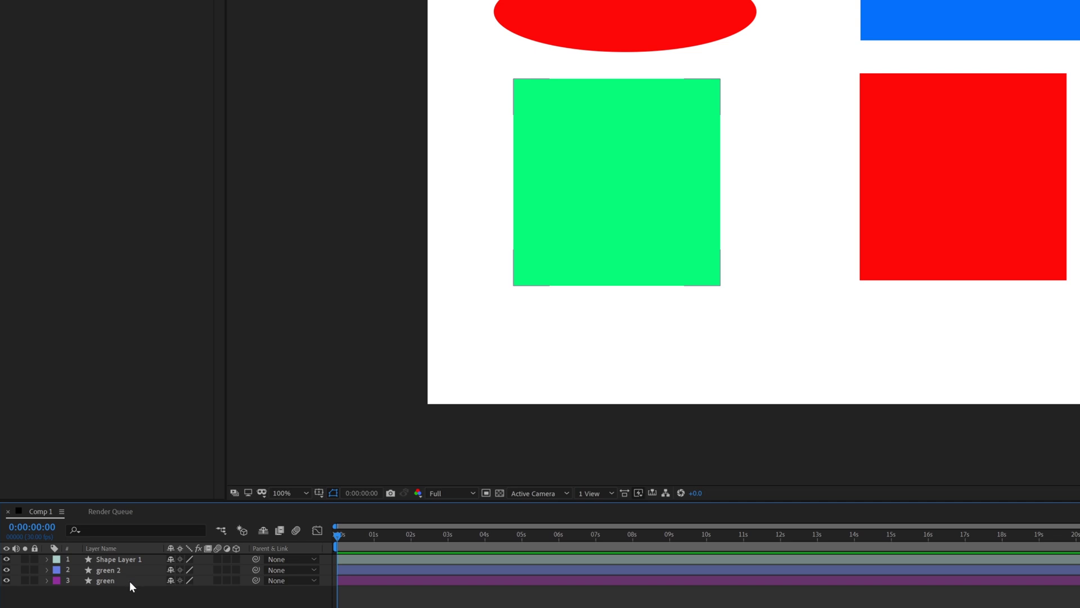
Mark Shape Layer 1 and green 2 as shy and hide shy layers from the timeline
left_click(171, 560)
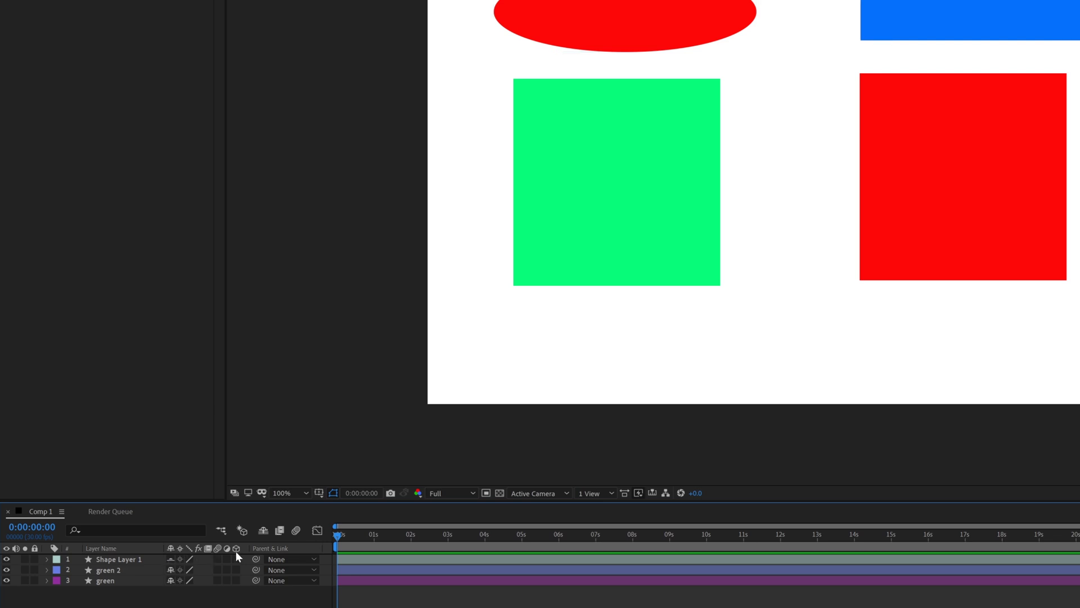
left_click(263, 531)
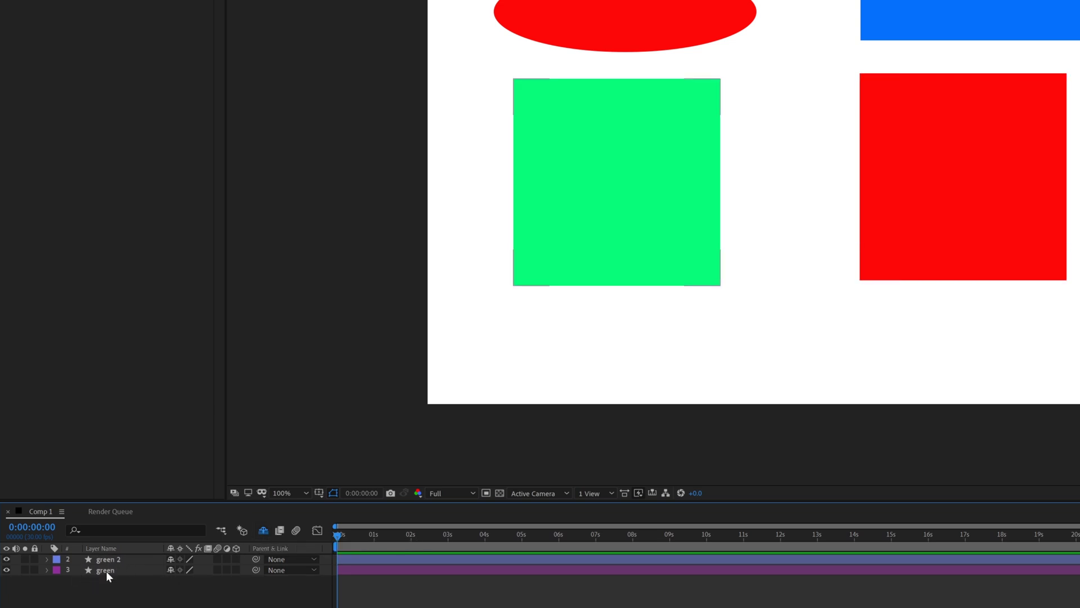
left_click(262, 531)
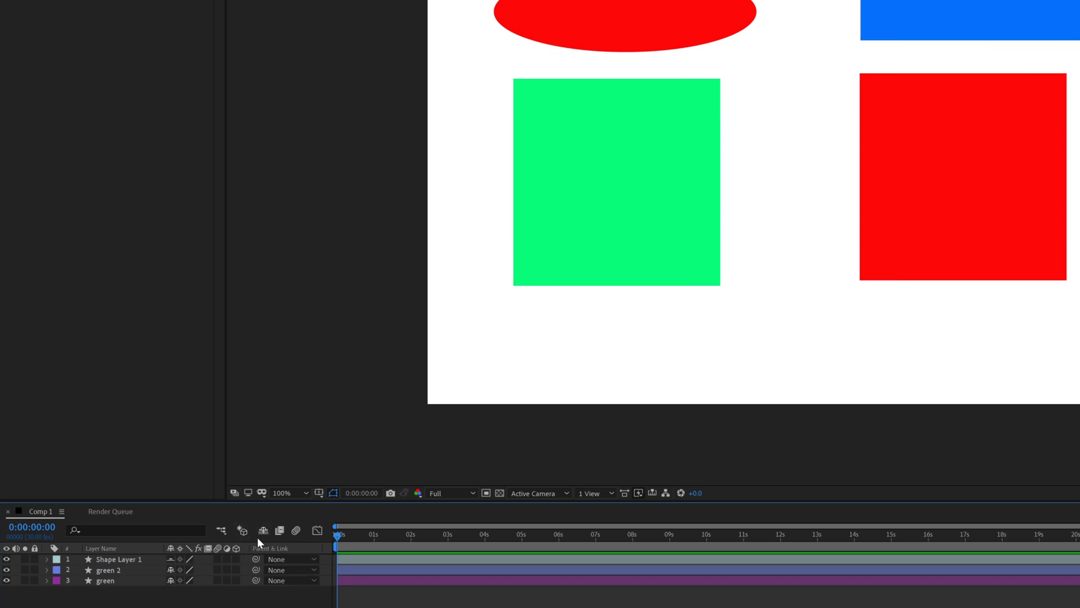
left_click(261, 533)
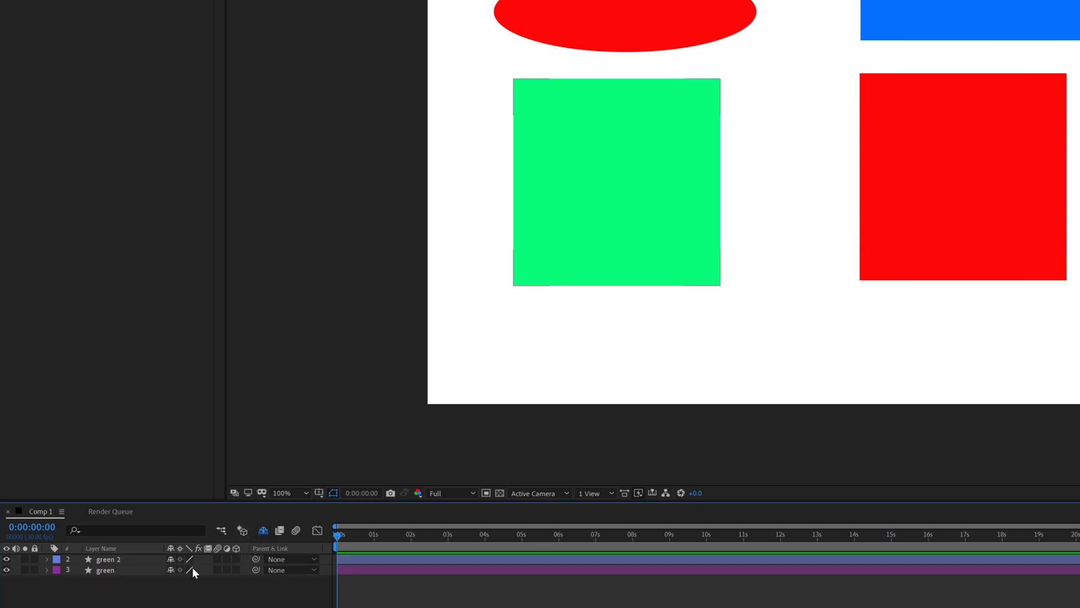
left_click(170, 559)
left_click(82, 559)
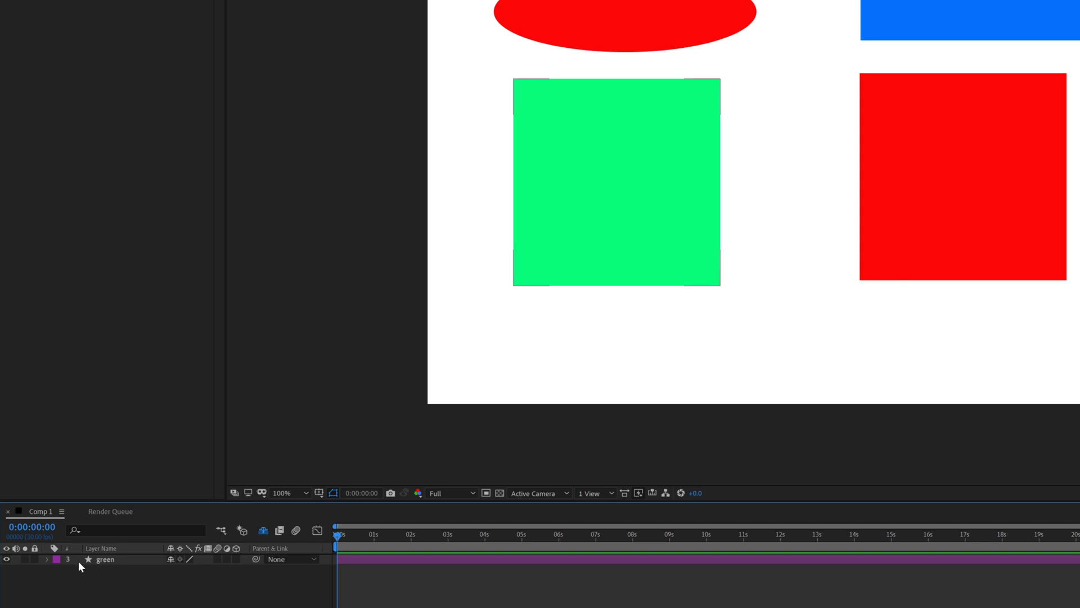
left_click(120, 573)
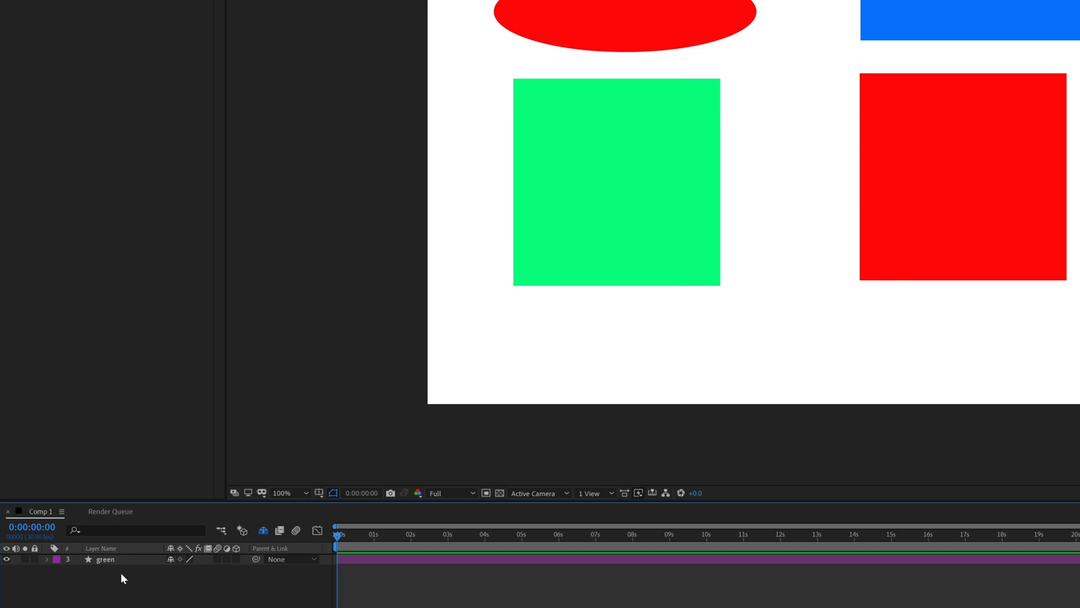
Move the red square slightly down and to the right while its shy layer is hidden from the timeline
left_click(639, 23)
left_click(974, 163)
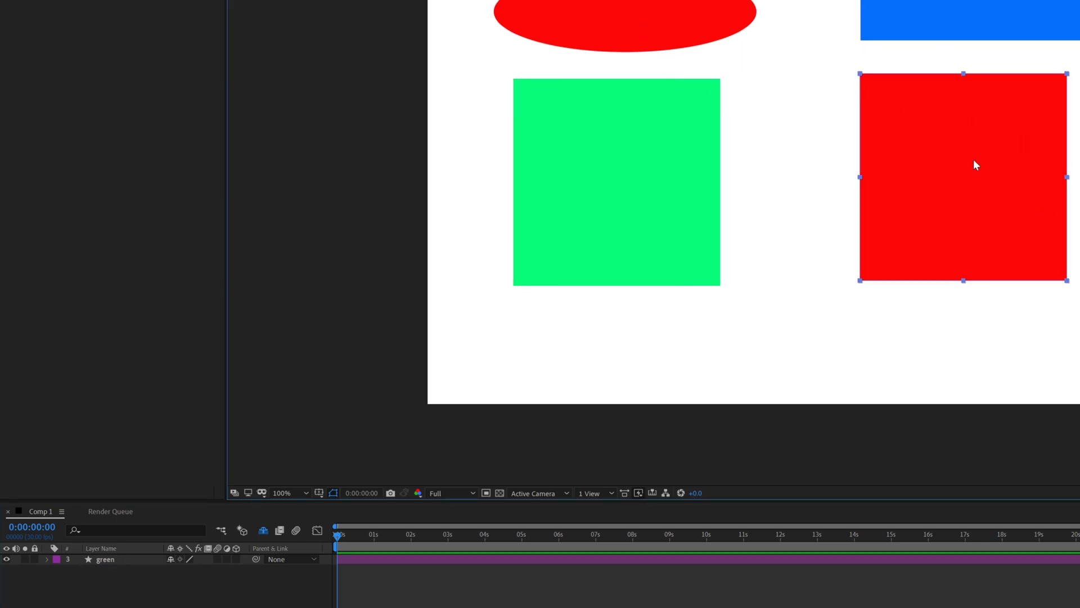
left_click_drag(969, 194, 1008, 236)
key("ctrl+z")
key("ctrl+z")
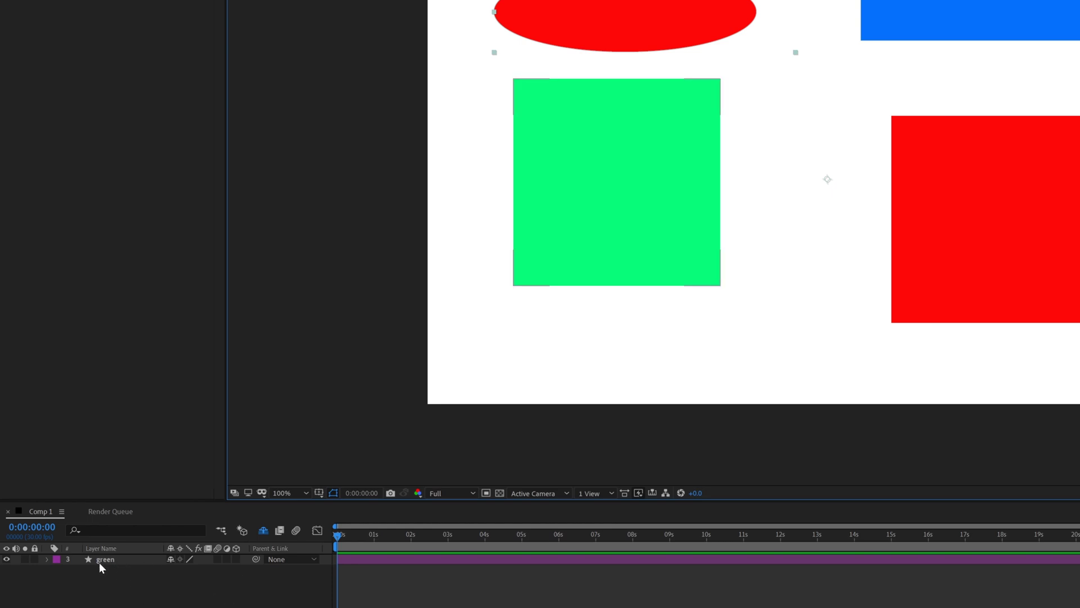
Show the shy layers in the timeline again and remove the shy setting from Shape Layer 1
left_click(265, 529)
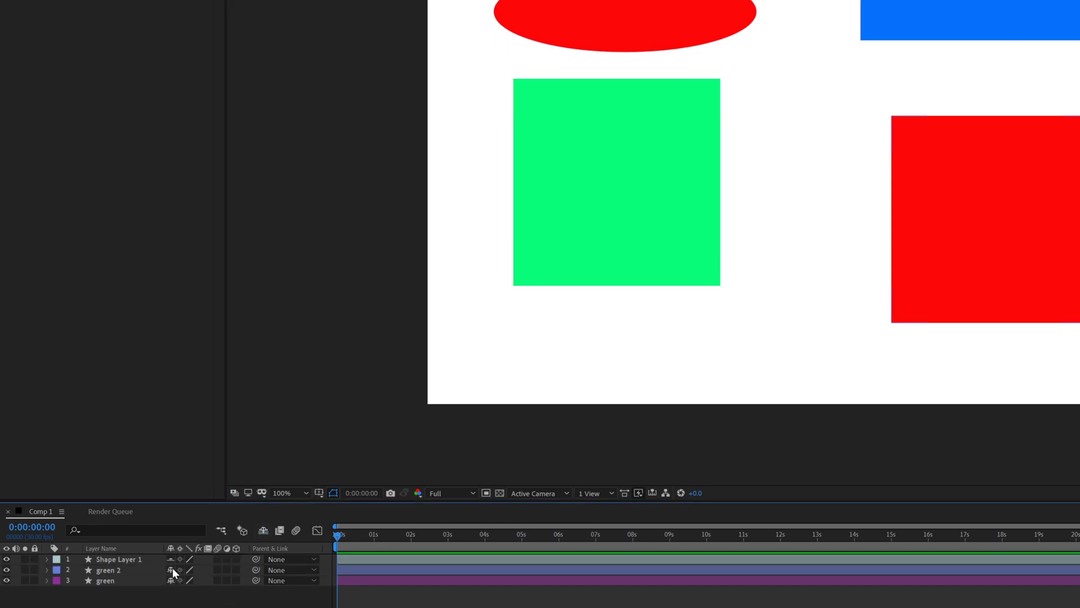
left_click(170, 559)
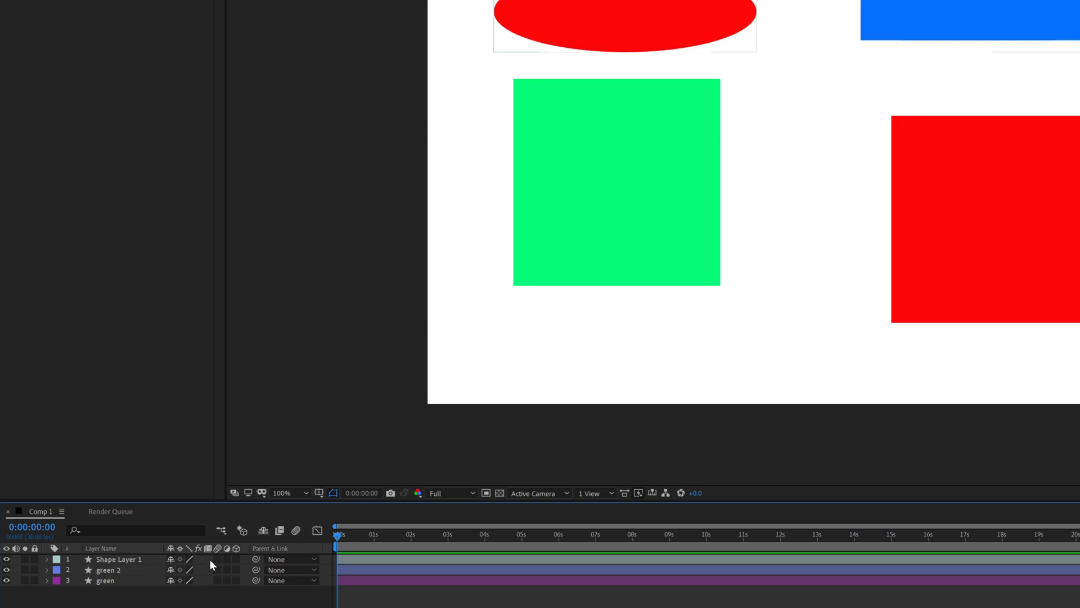
Delete Shape Layer 1 and the green layer, keeping only green 2
left_click(119, 560)
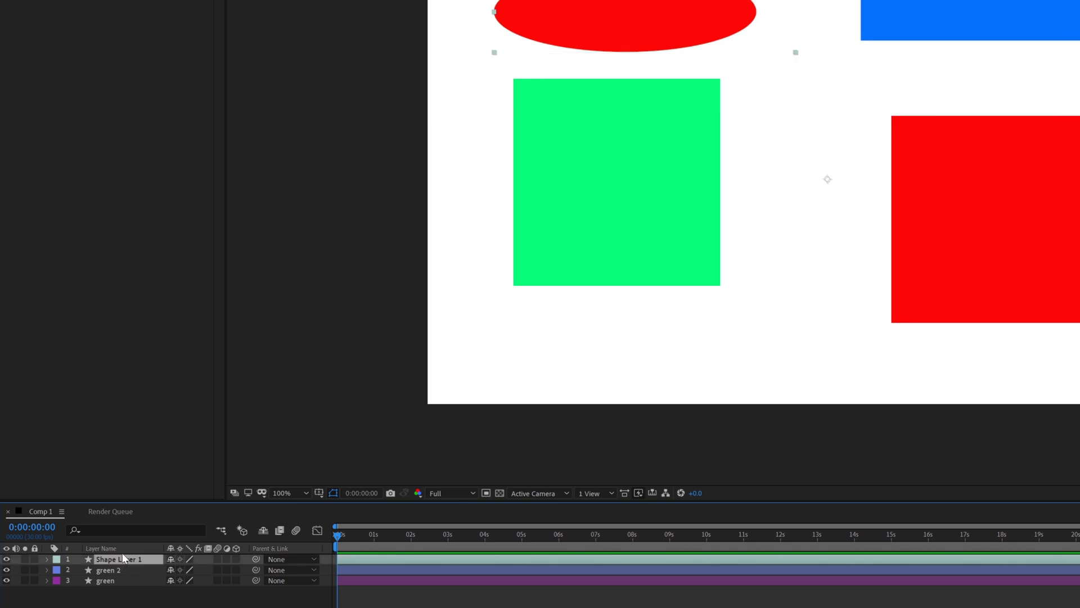
key("Delete")
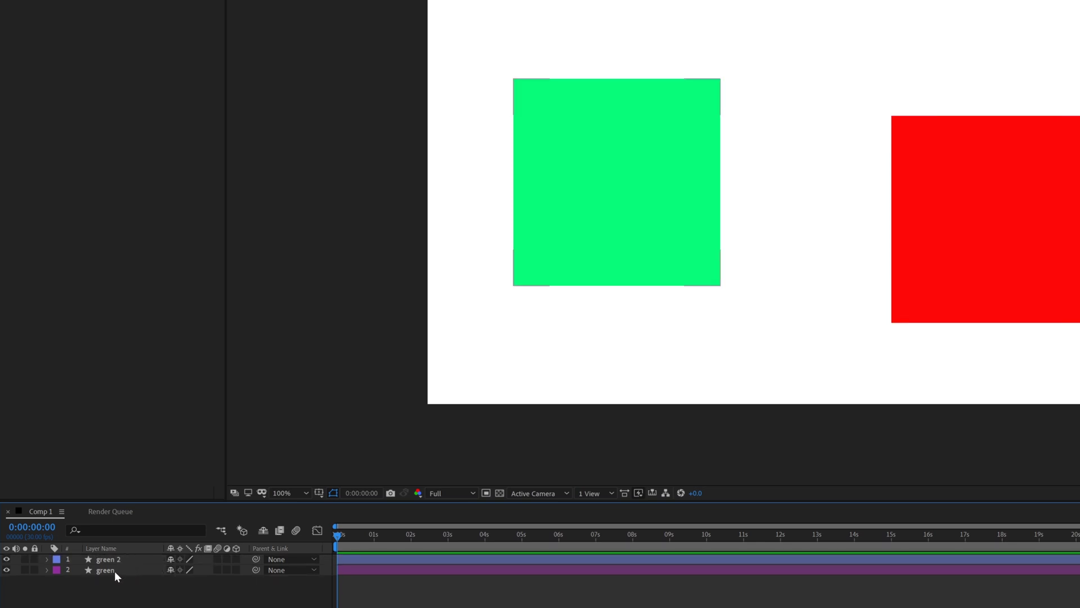
left_click(113, 570)
key("Return")
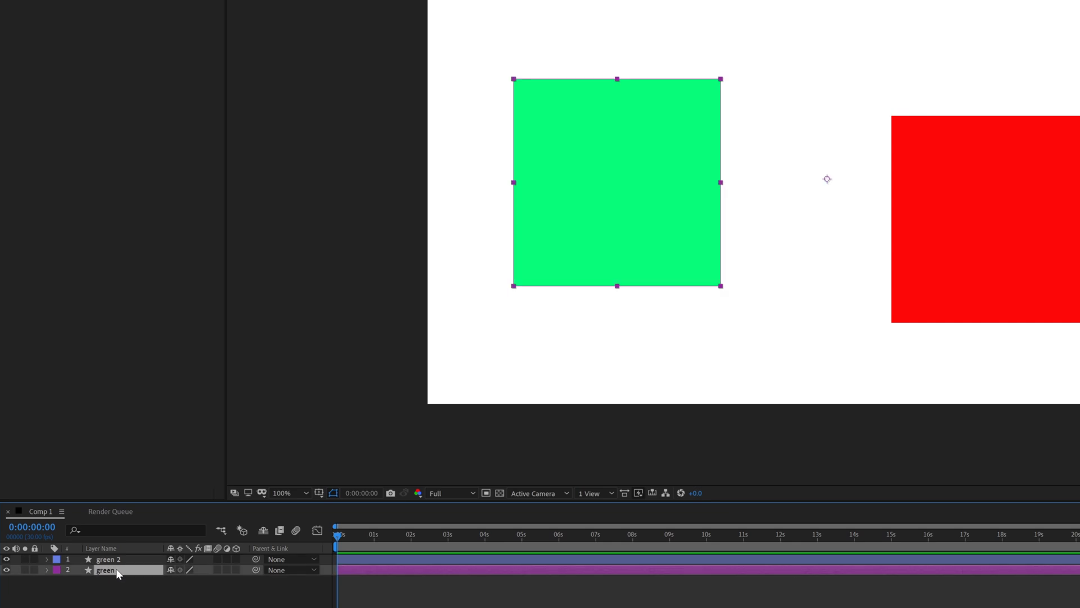
key("Return")
key("Delete")
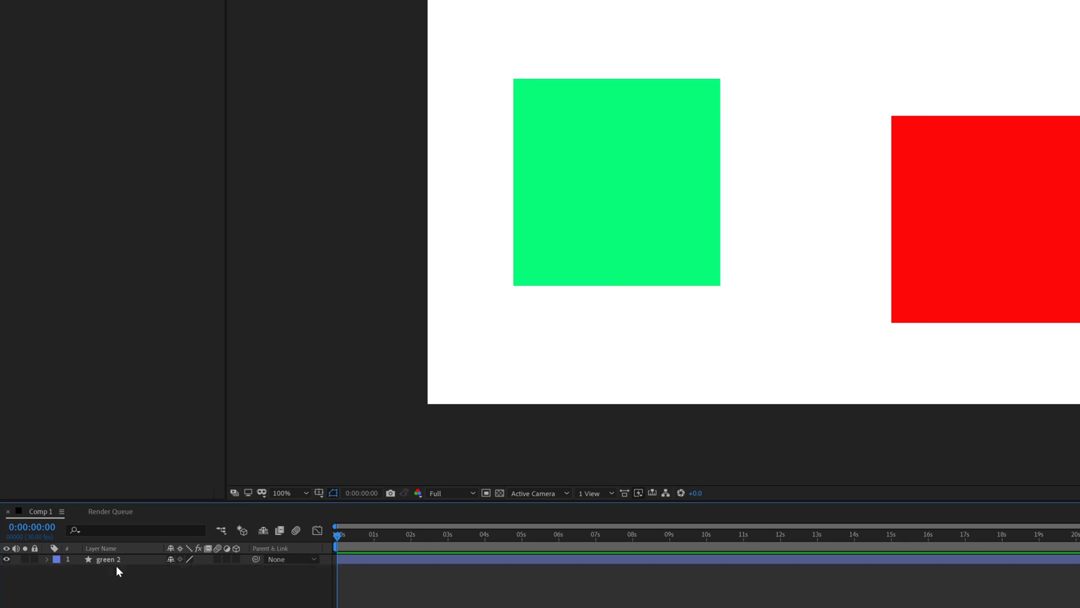
Move the red square across the composition's left edge, to a position of about 441, 627
left_click(954, 273)
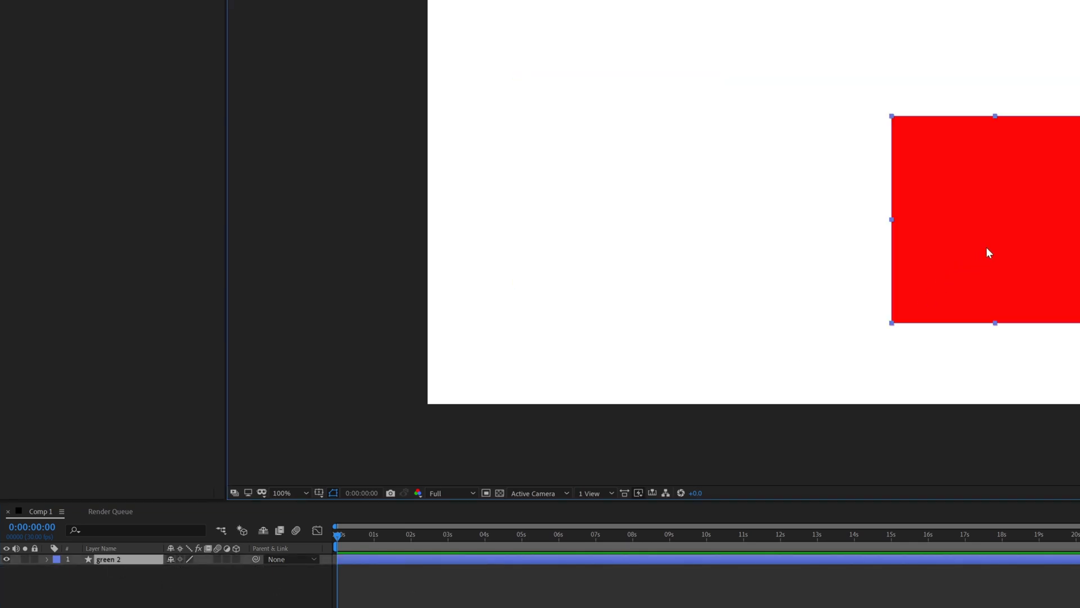
left_click_drag(987, 247, 825, 248)
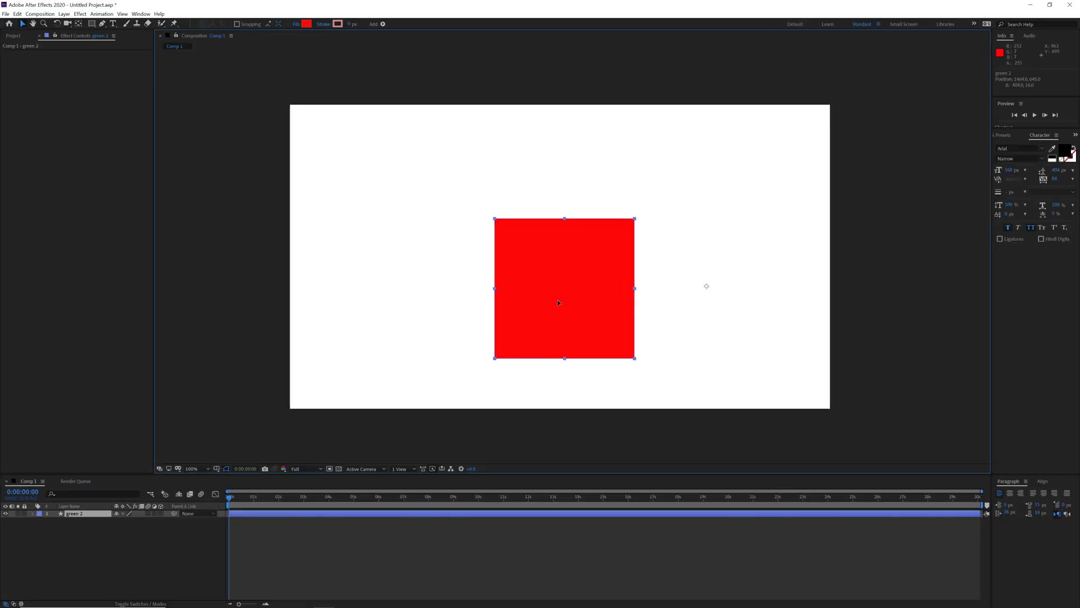
left_click_drag(558, 303, 278, 287)
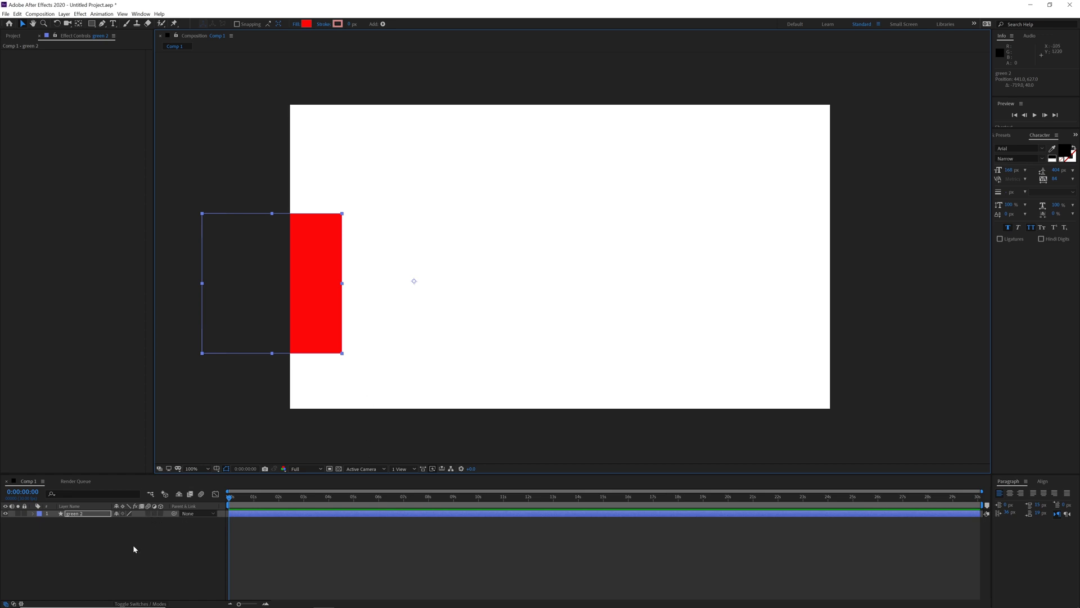
Keyframe the red square's Position at 0:00:00:00 and again at 0:00:00:13, moved across the composition's right edge to about 2397, 613
key("p")
left_click(54, 520)
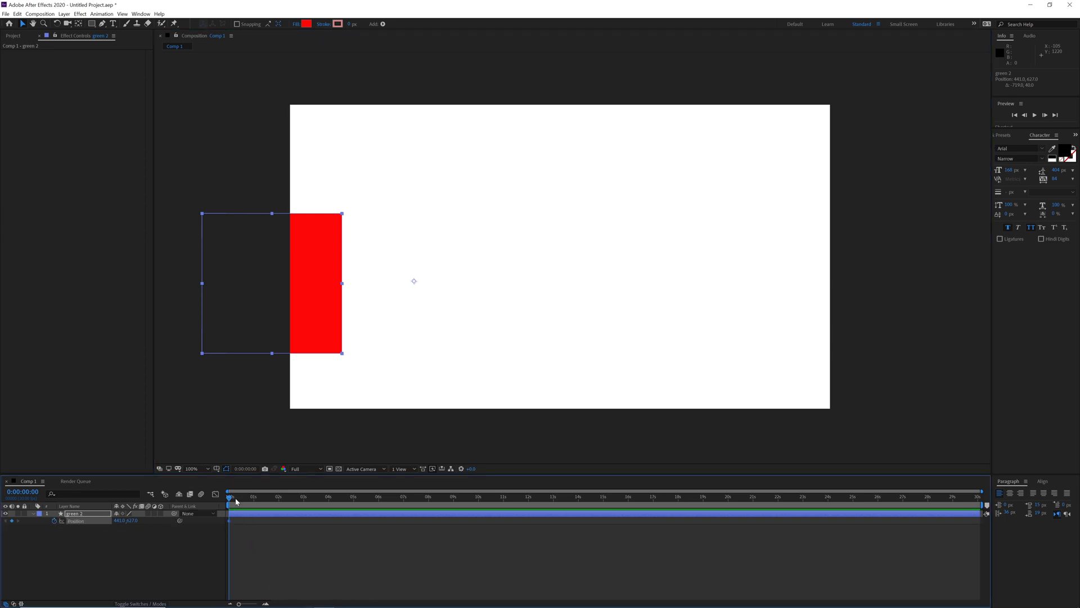
mouse_move(230, 500)
left_mouse_down()
mouse_move(366, 501)
mouse_move(243, 500)
mouse_move(241, 512)
left_mouse_up()
left_click_drag(308, 323, 862, 322)
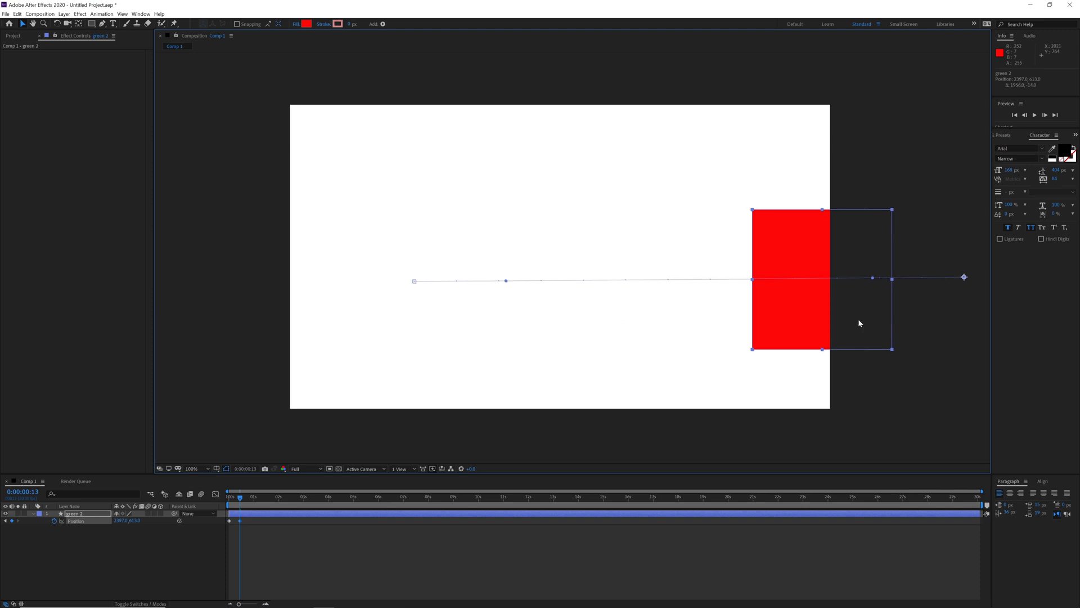
Enable motion blur for green 2 and compare the moving square with the composition's motion blur off and on between 0:00:00:05 and 0:00:00:08
left_click_drag(239, 500, 233, 502)
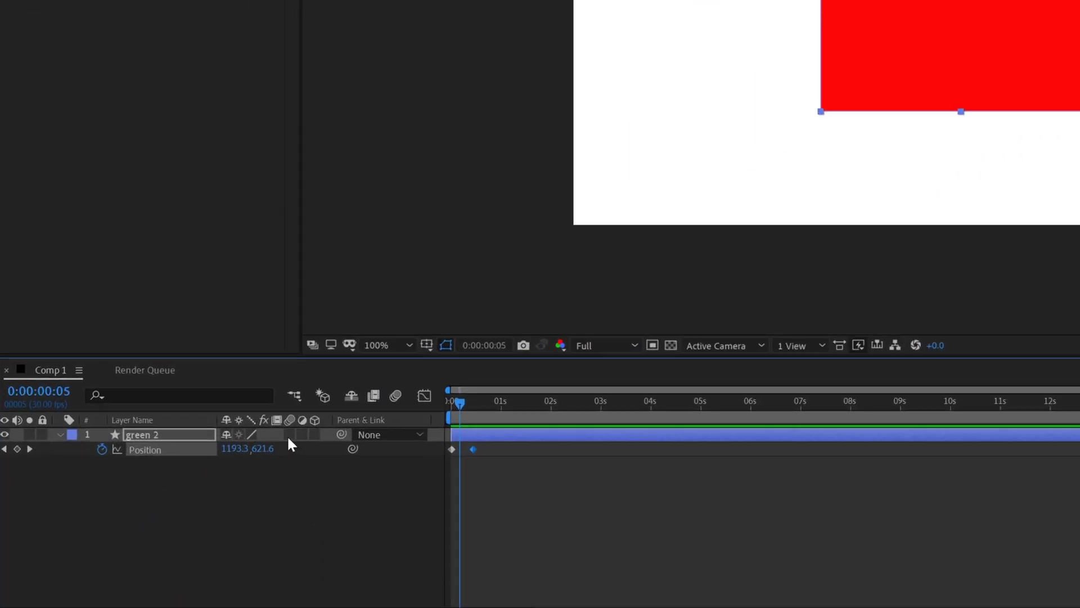
left_click(288, 434)
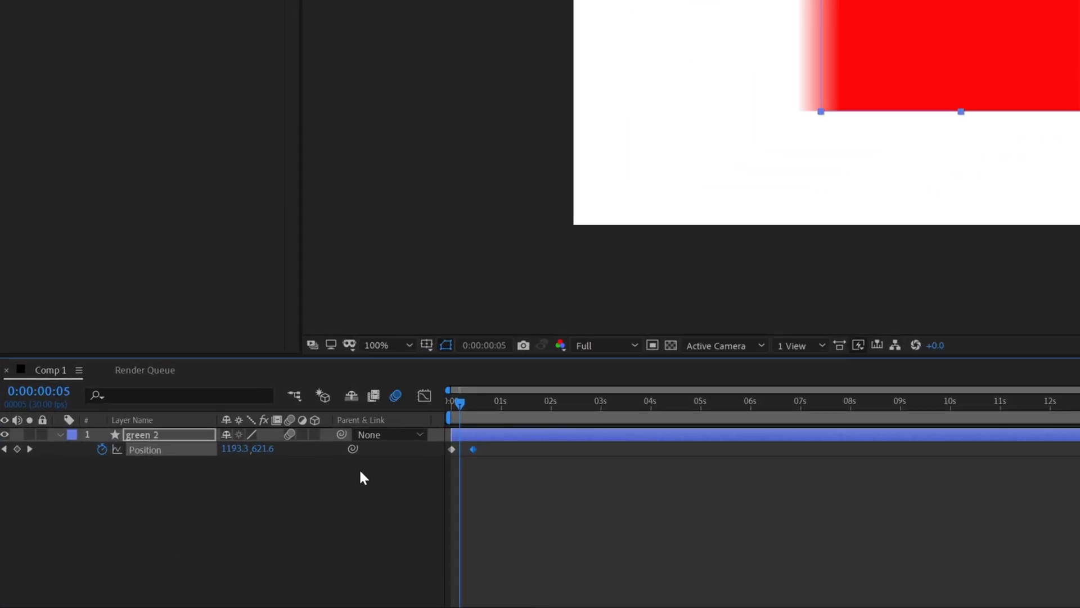
left_click(398, 398)
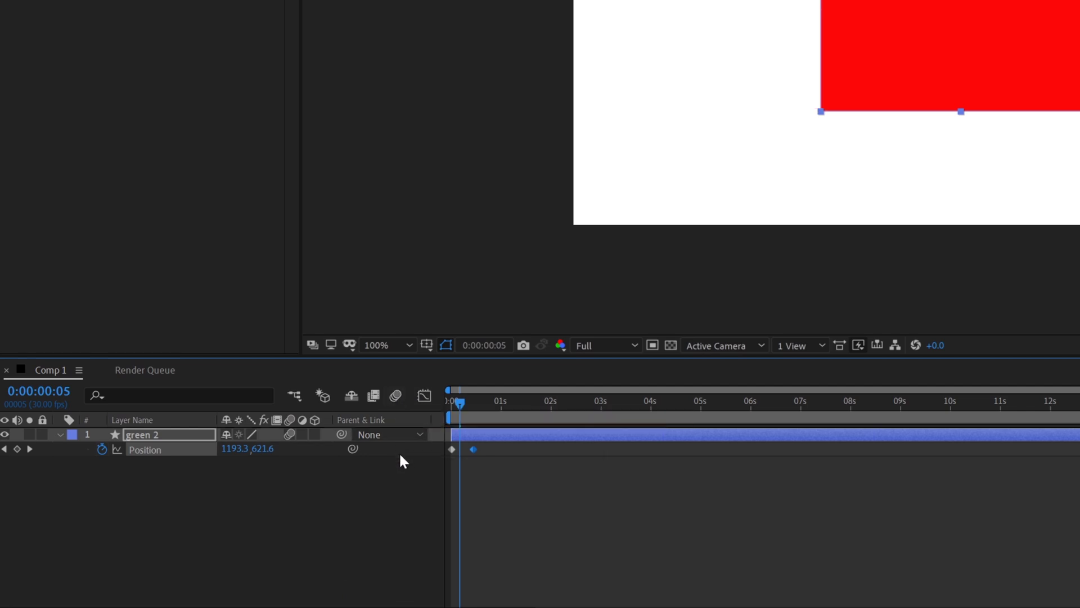
left_click(396, 398)
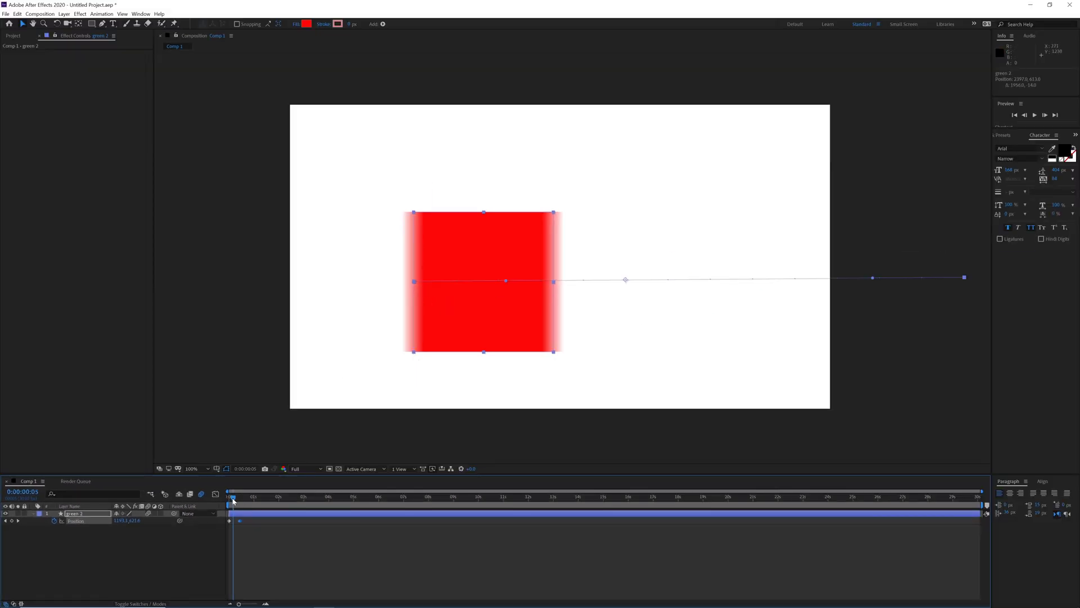
left_click_drag(232, 499, 236, 503)
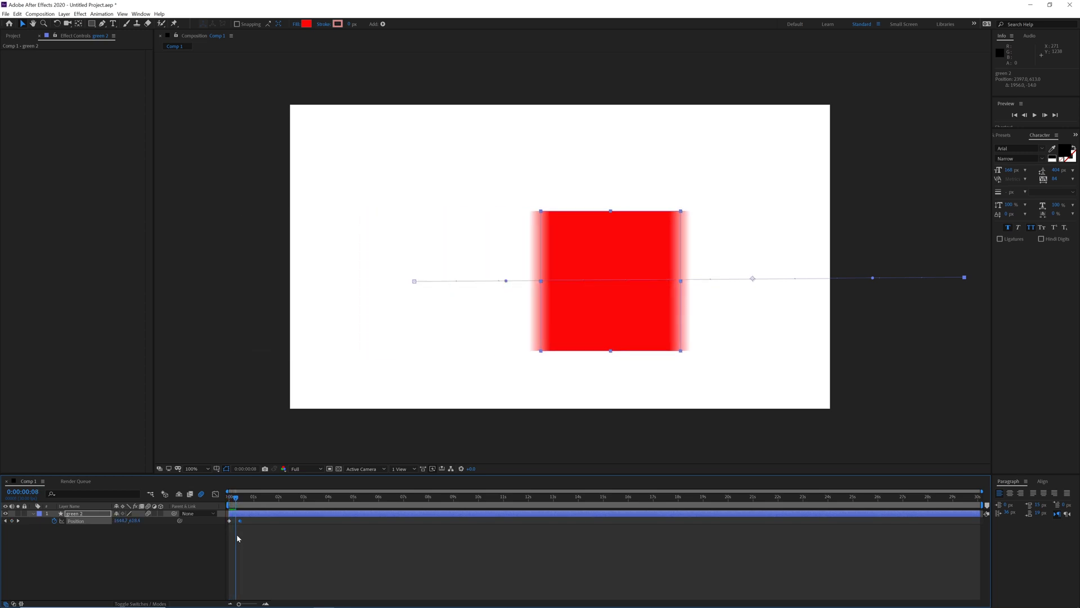
Retime the square's second Position keyframe, first to 0:00:00:26 and finally close to the first keyframe, viewing the blur at 0:00:00:03
mouse_move(240, 522)
left_click_drag(240, 522, 251, 525)
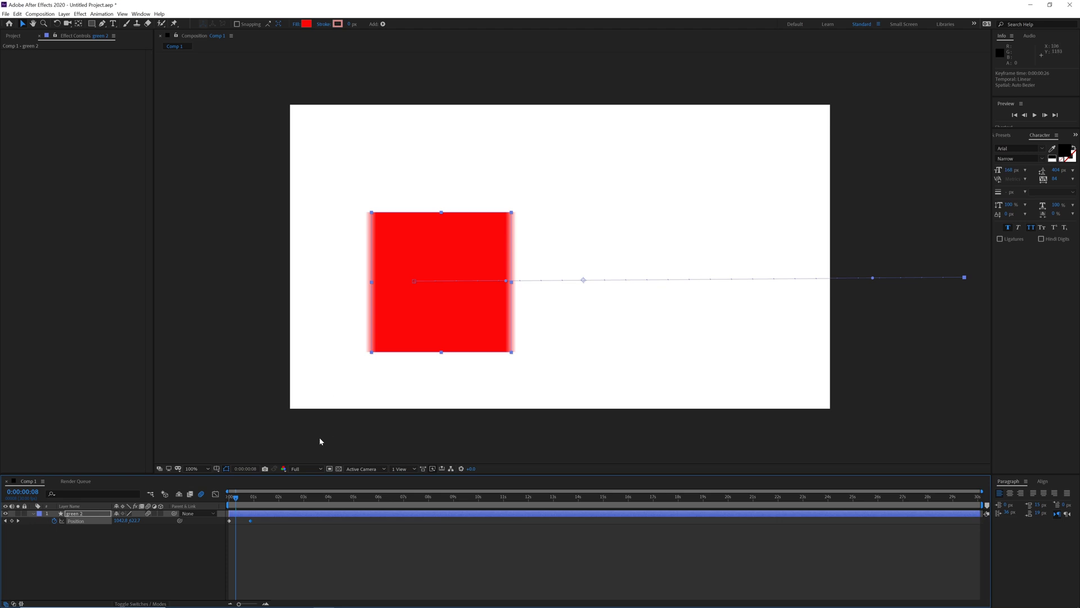
left_click_drag(250, 521, 231, 498)
left_click(234, 498)
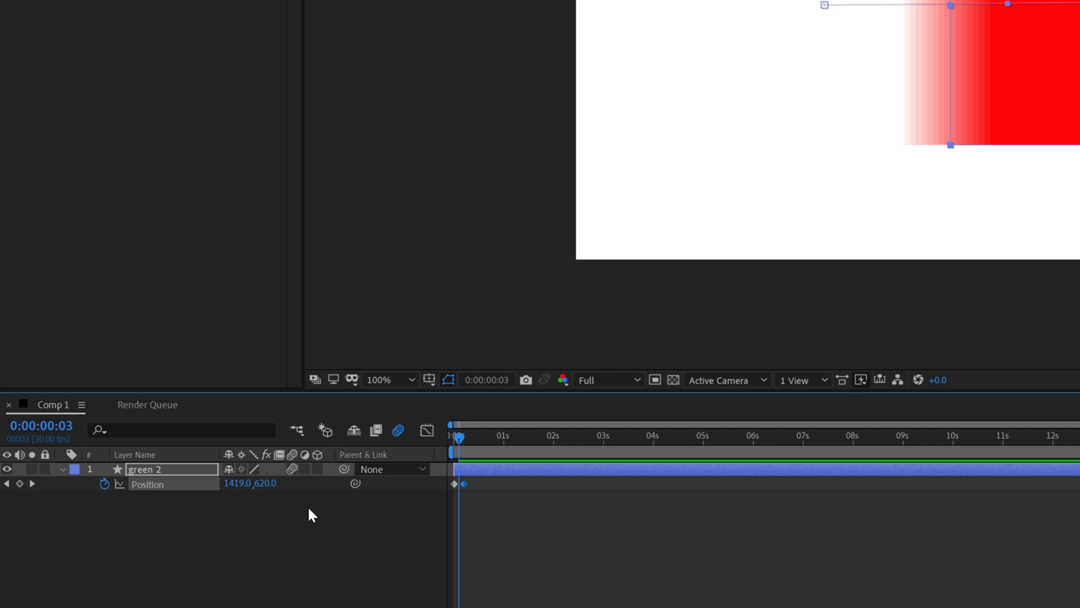
Try green 2 as an adjustment layer and as a 3D layer with a Z position of -21, switching each setting back off
left_click(304, 470)
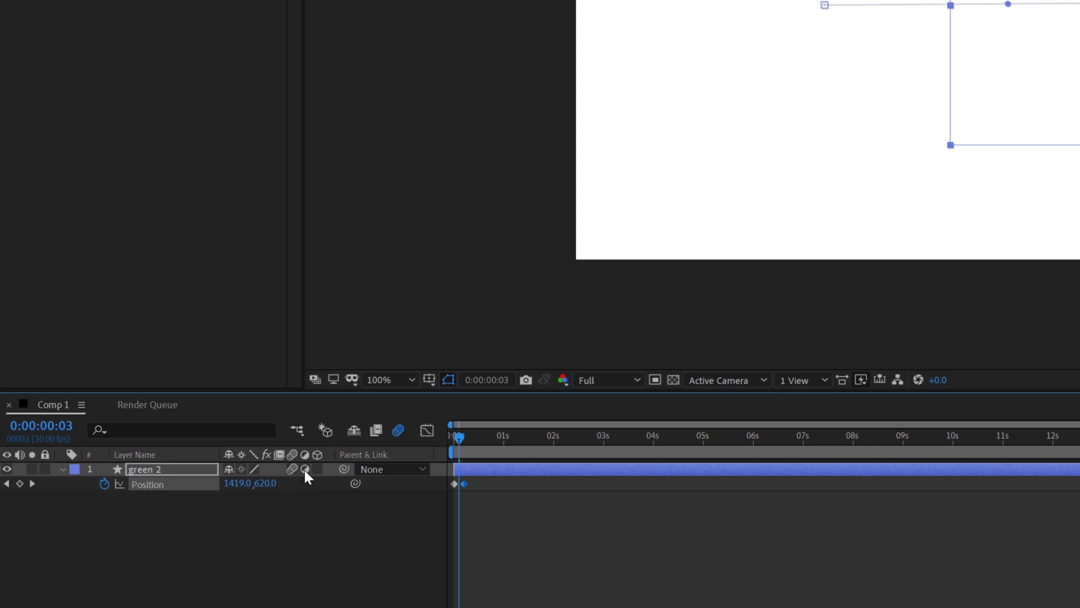
left_click(304, 469)
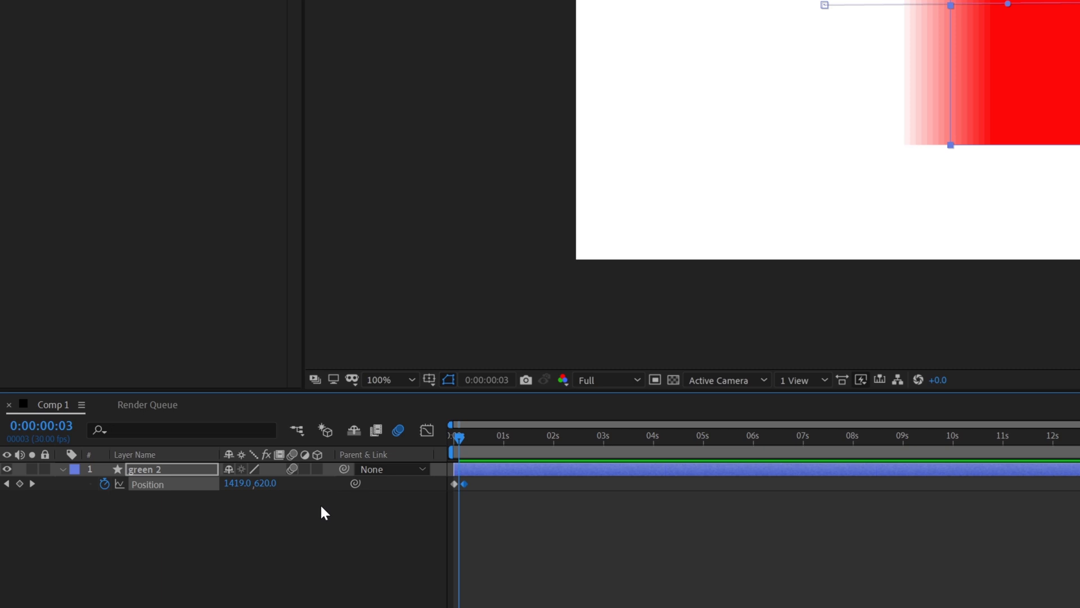
left_click(317, 469)
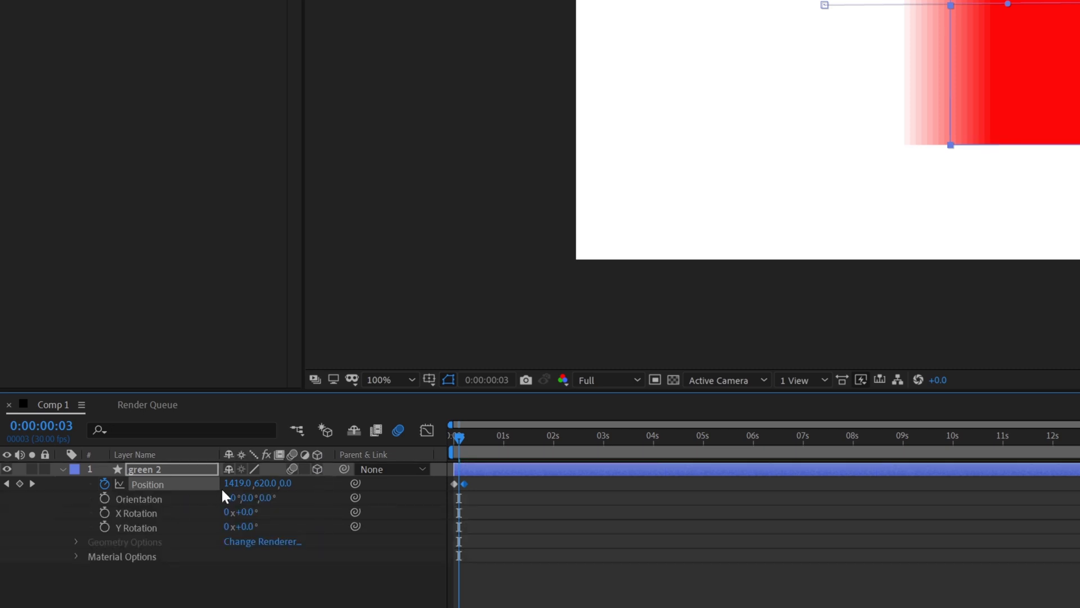
mouse_move(284, 489)
left_mouse_down()
mouse_move(619, 489)
mouse_move(332, 471)
mouse_move(271, 497)
left_mouse_up()
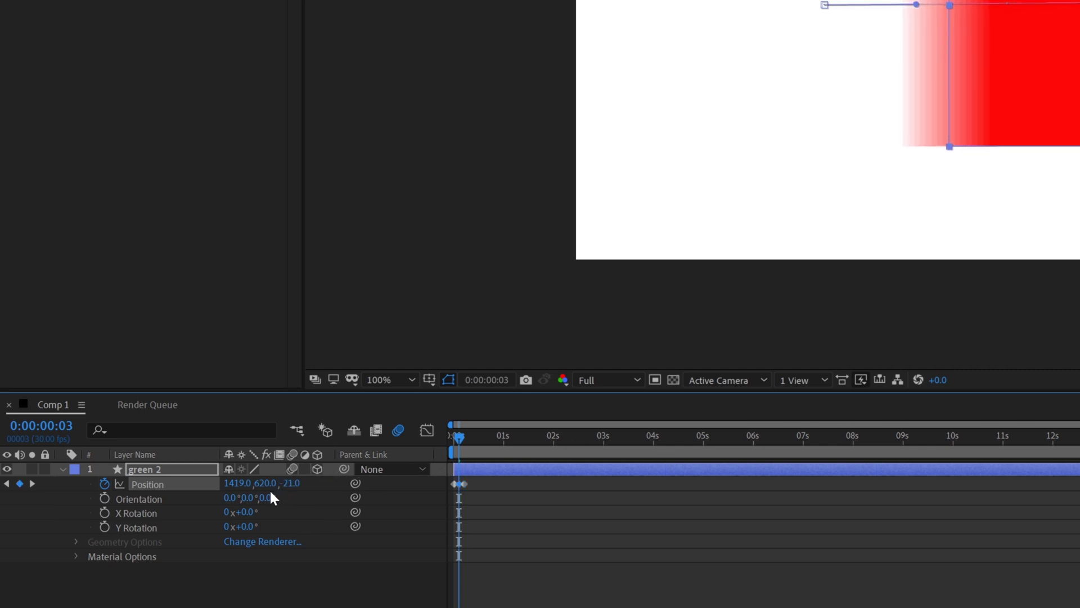
left_click(317, 470)
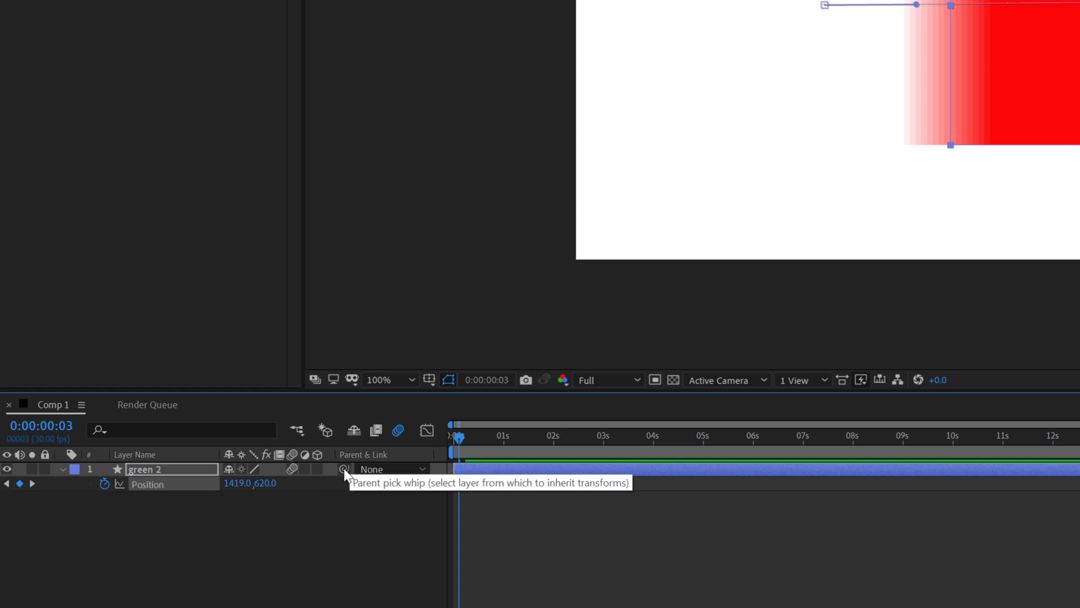
Collapse green 2's properties and turn off its motion blur
left_click(62, 469)
left_click(146, 488)
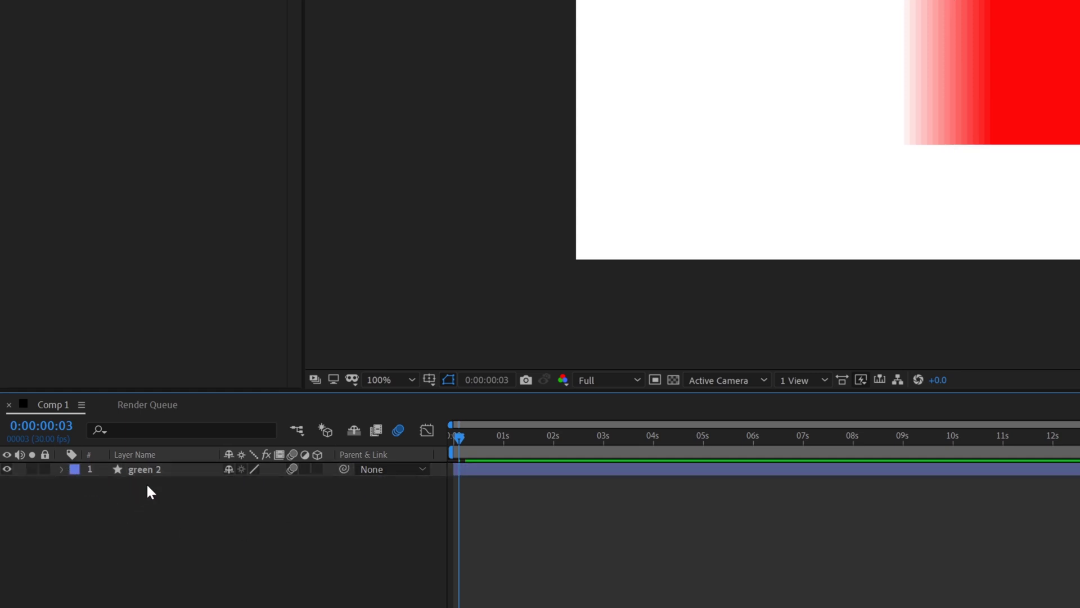
left_click(150, 471)
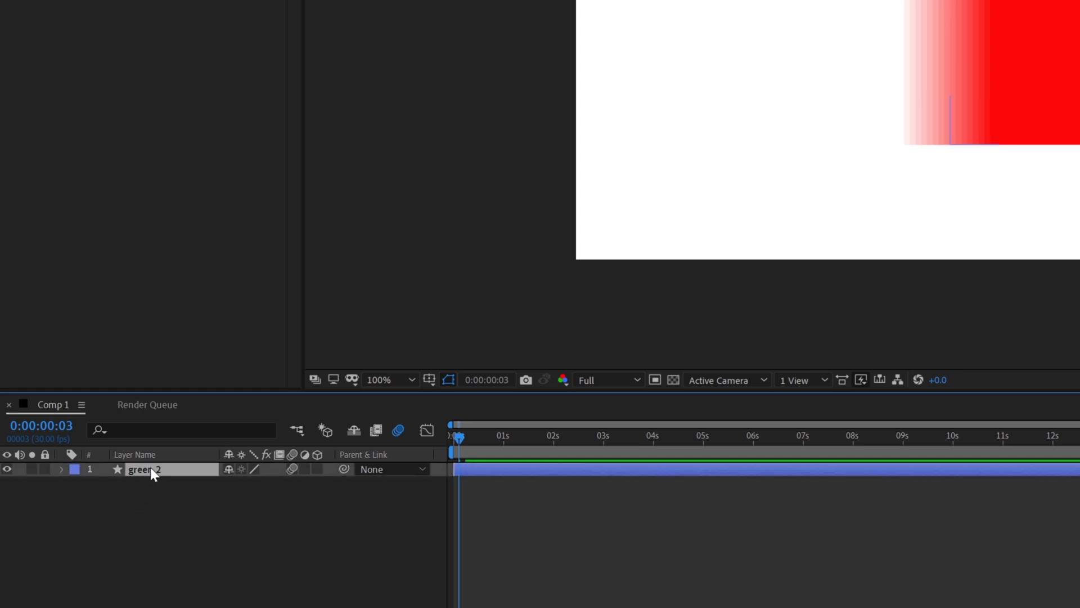
left_click(291, 469)
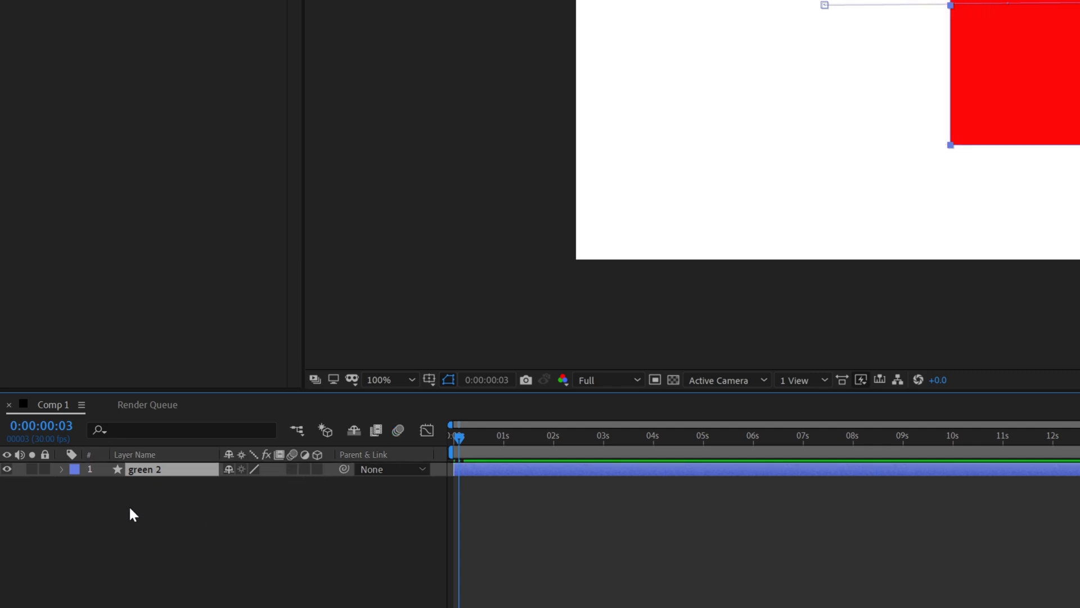
Duplicate green 2 and move the copy to the right of the original square, to a position of about 2070, 635
key("ctrl+d")
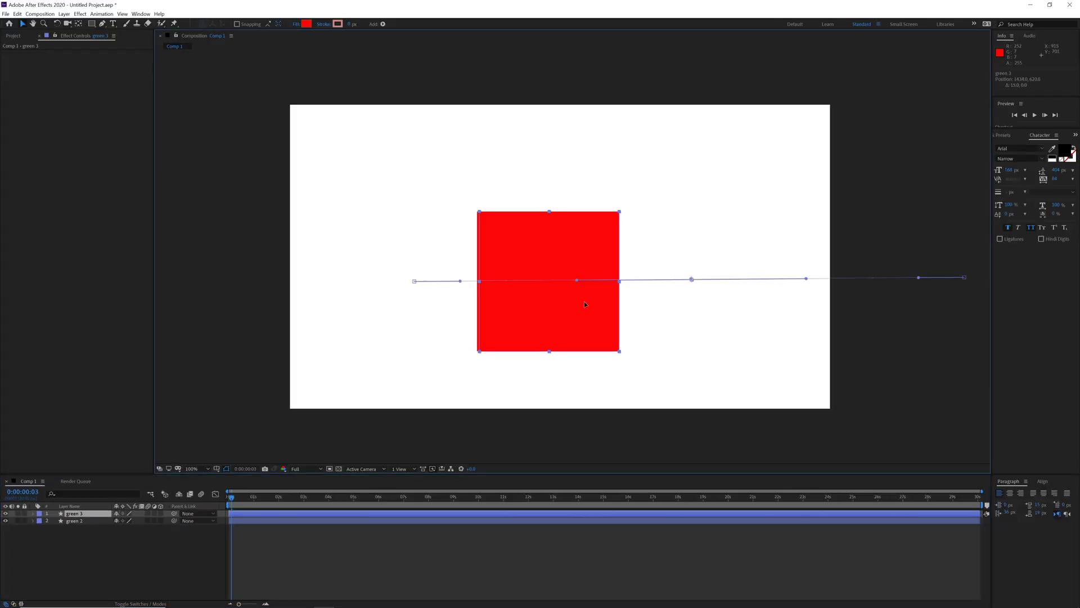
left_click_drag(559, 303, 741, 309)
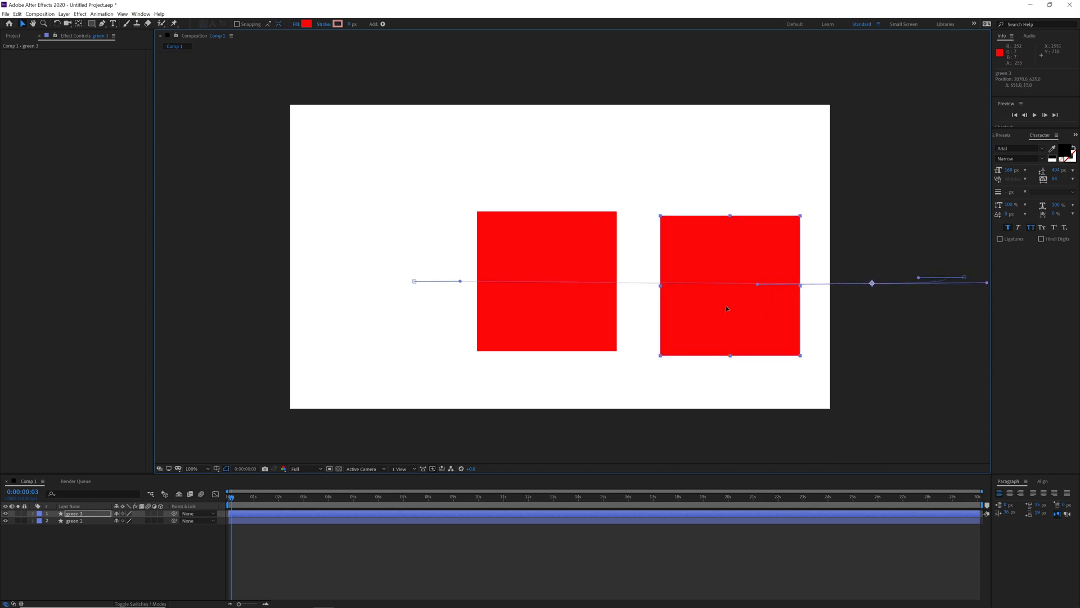
Reveal Position on both square layers and delete all their Position keyframes with the current time at 0:00:00:03
left_click(78, 521, "shift")
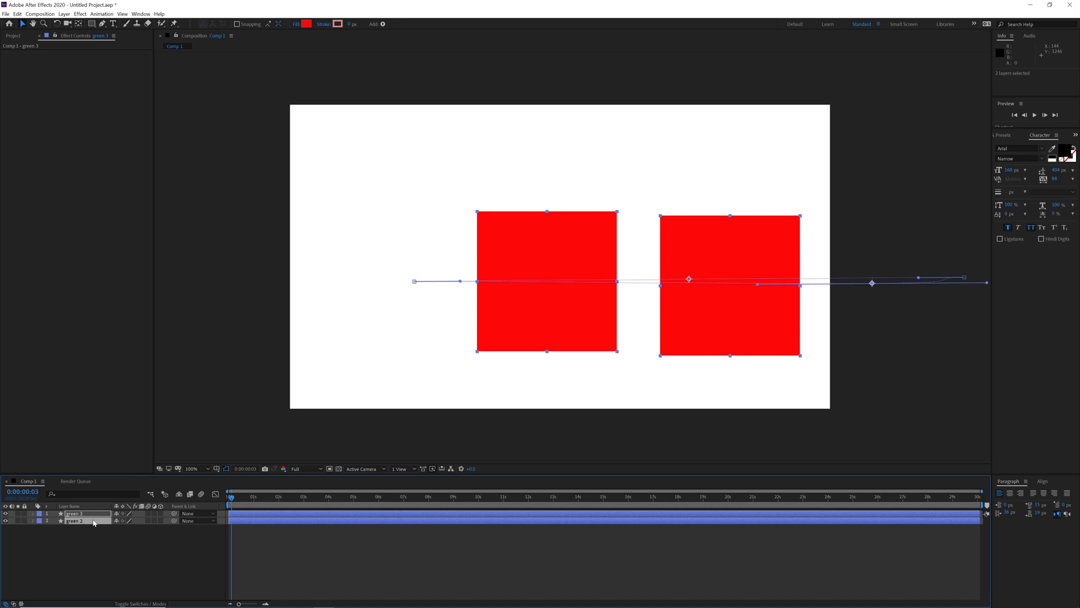
key("p")
left_click_drag(231, 497, 245, 499)
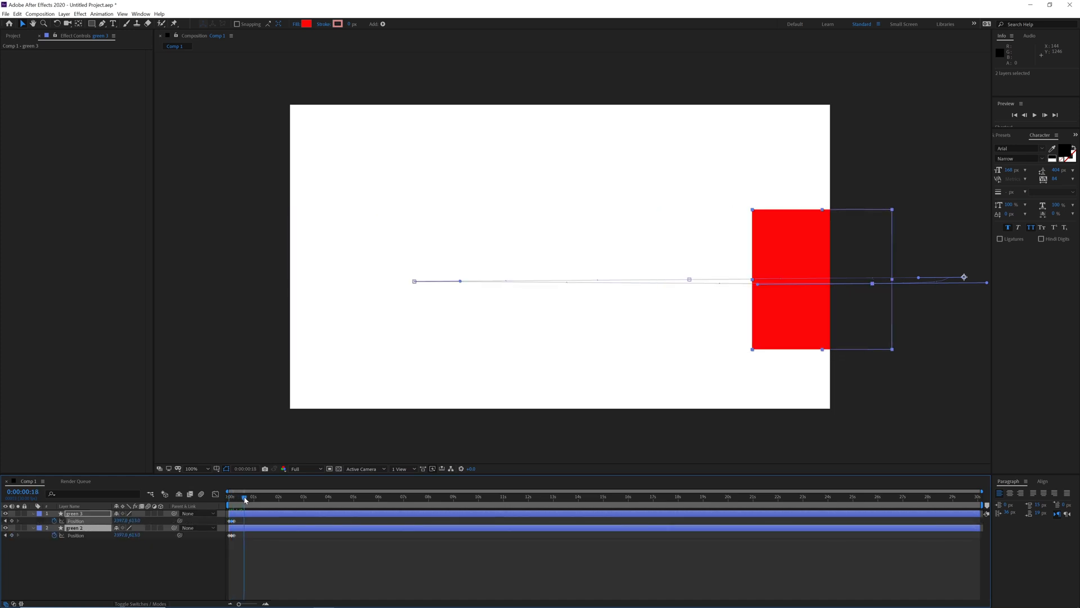
left_click(227, 498)
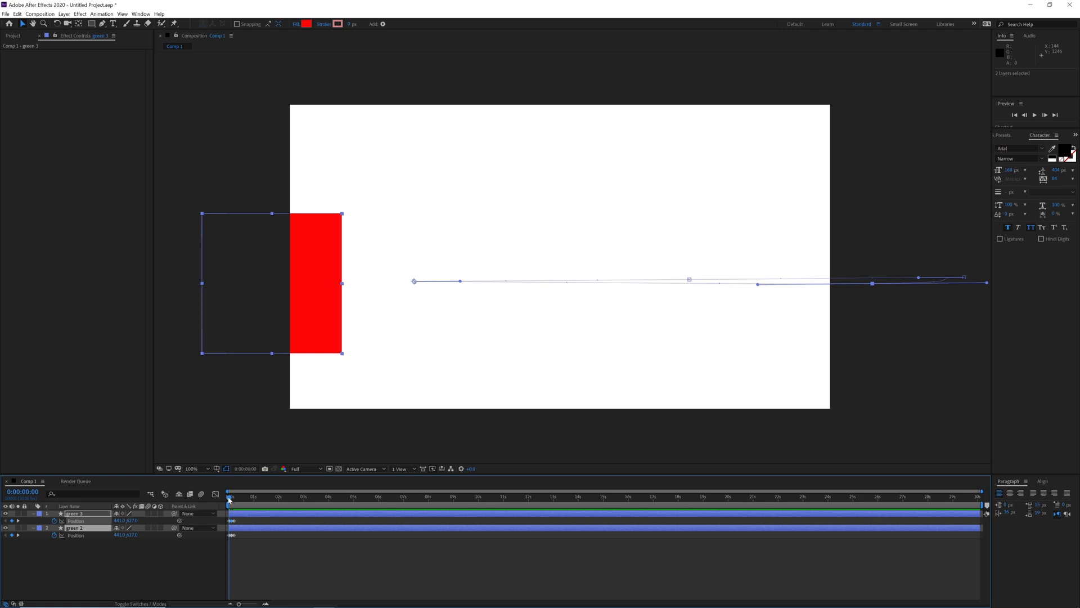
left_click(233, 499)
left_click(231, 499)
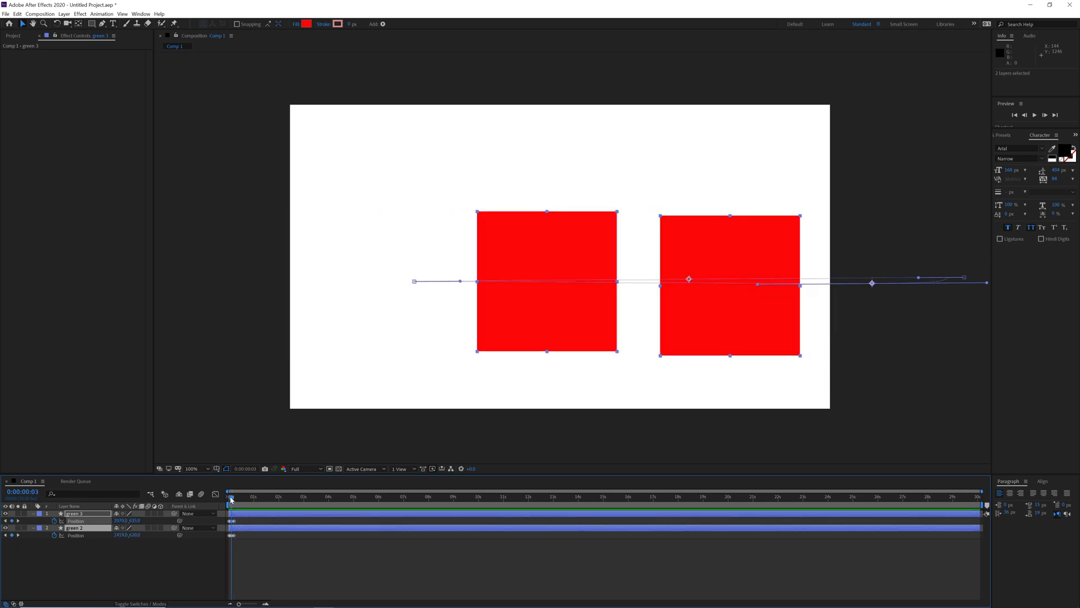
left_click_drag(240, 521, 230, 540)
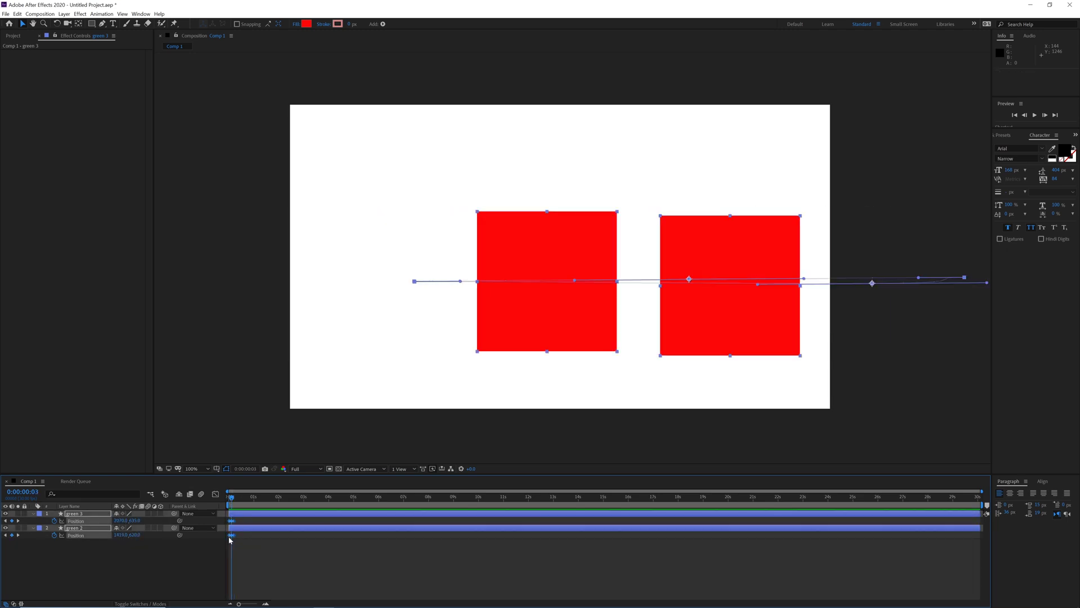
key("Delete")
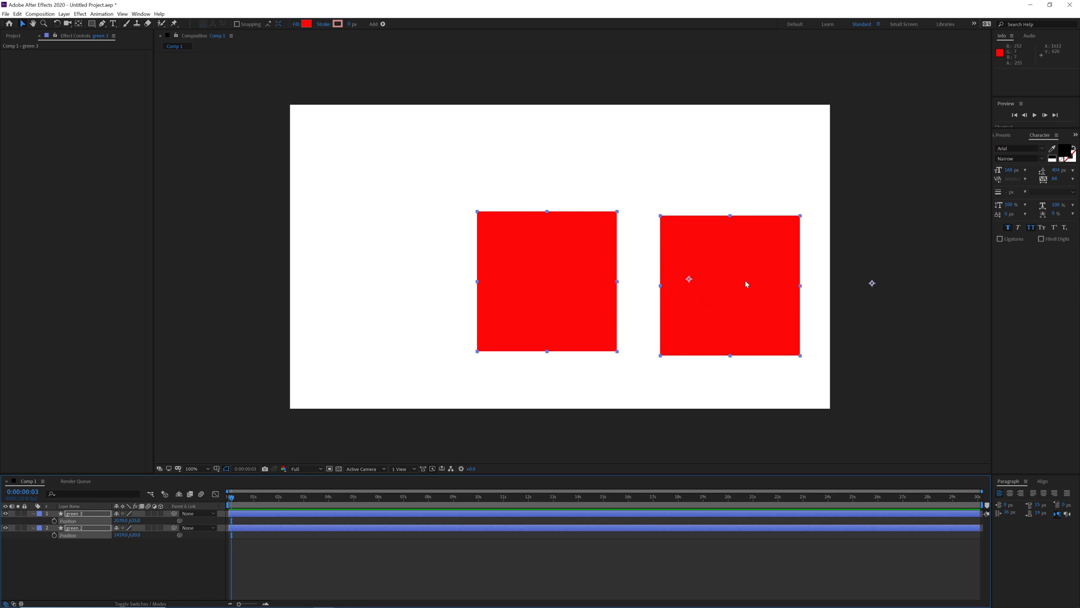
Change the fill colour of the duplicated square, green 3, from the hue range to mint green
left_click(685, 194)
left_click(670, 236)
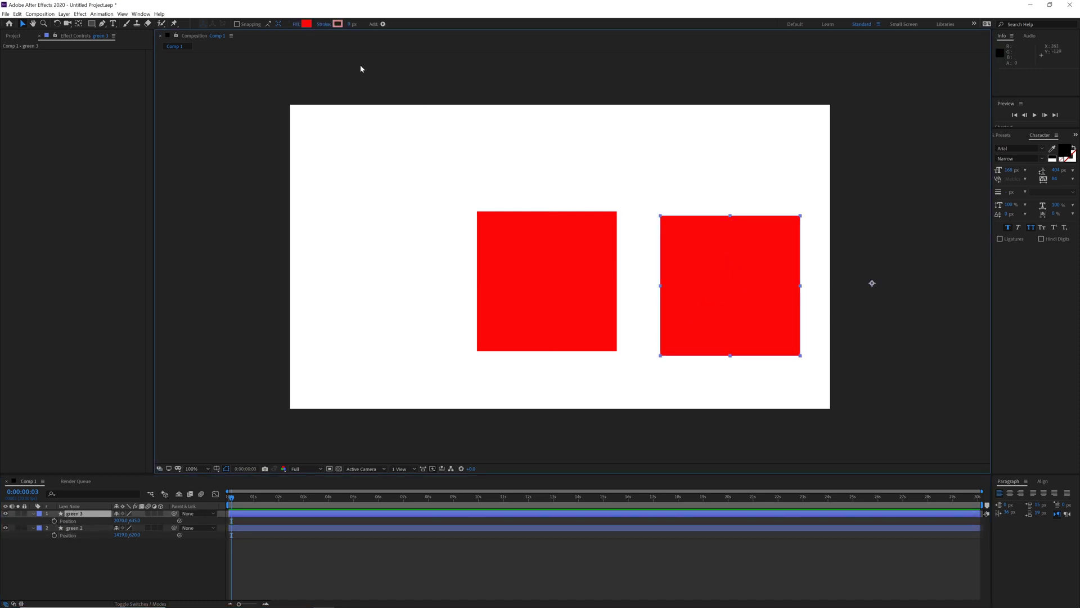
left_click(306, 24)
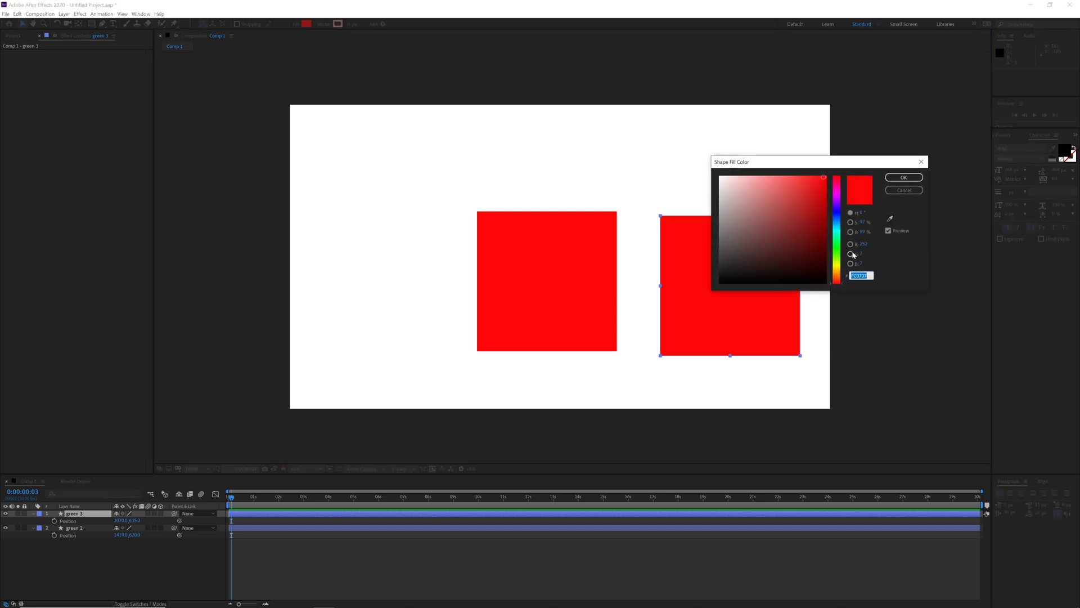
left_click(836, 236)
left_click(899, 179)
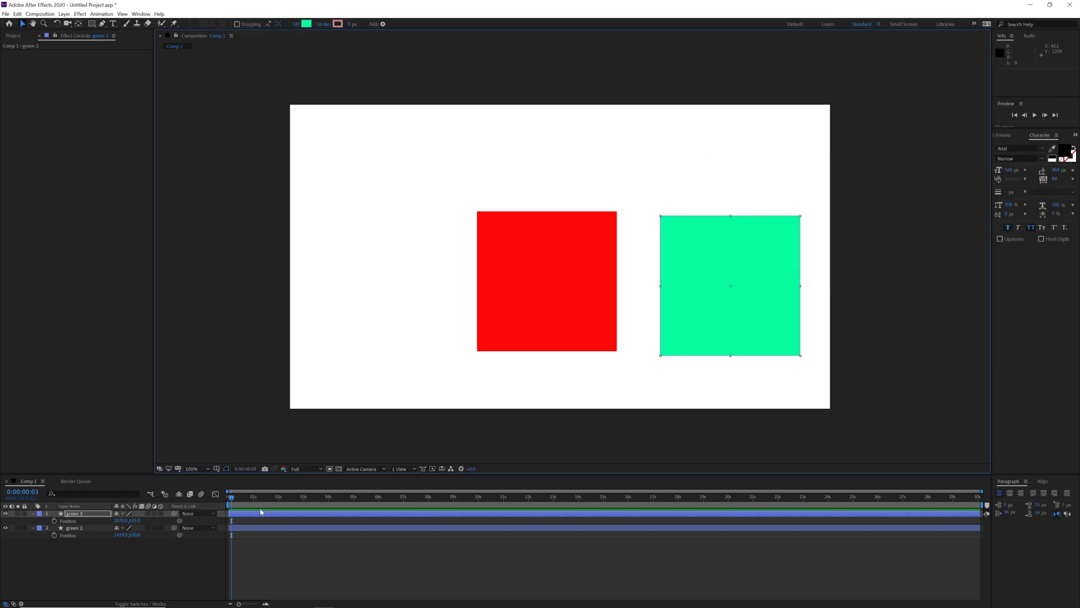
Parent the green 3 layer to green 2
left_click(150, 573)
left_click(75, 513)
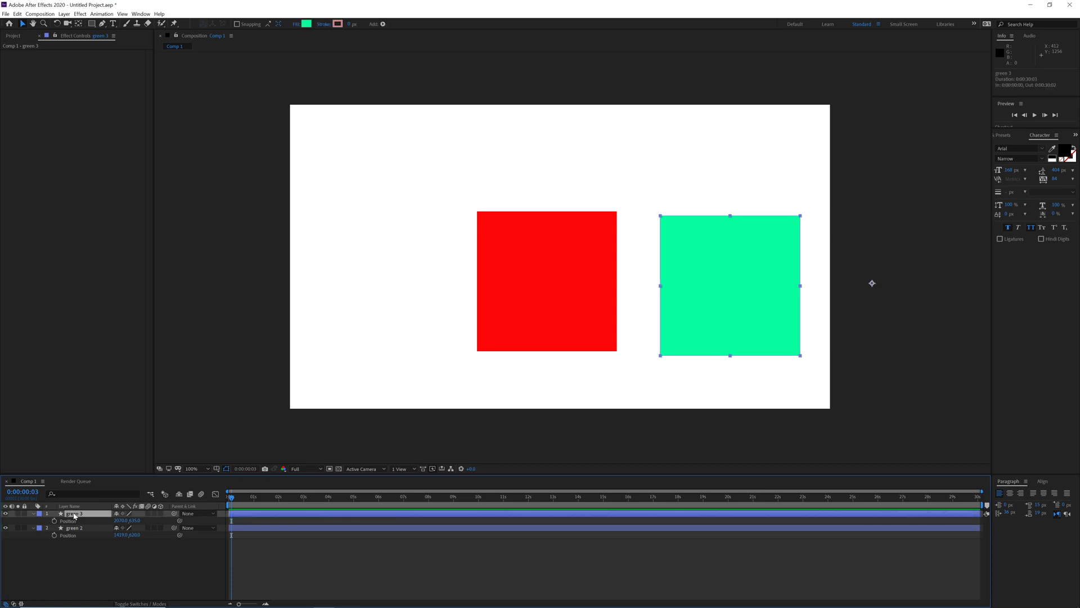
left_click_drag(174, 513, 117, 538)
Rotate the parent layer green 2 to about -6° and collapse the properties of both layers
left_click(77, 570)
left_click(77, 528)
key("r")
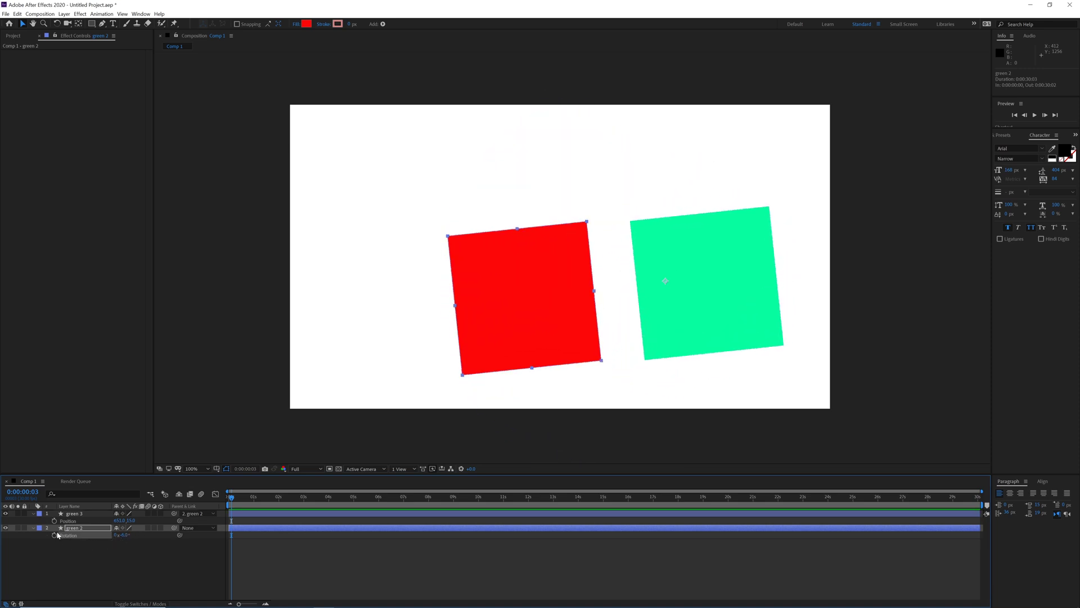
left_click(34, 526)
left_click(33, 513)
left_click(49, 543)
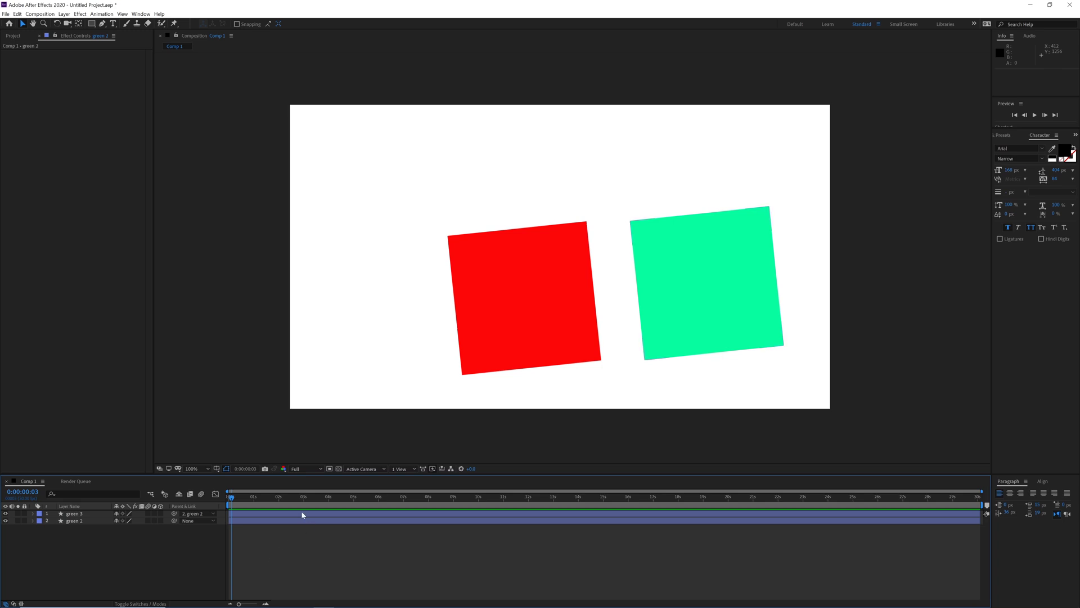
Trim green 2's start to about 4.5 seconds, scrub from 0:00:00:00 to 0:00:05:00, and extend its start back to the composition's beginning
left_click_drag(232, 498, 225, 499)
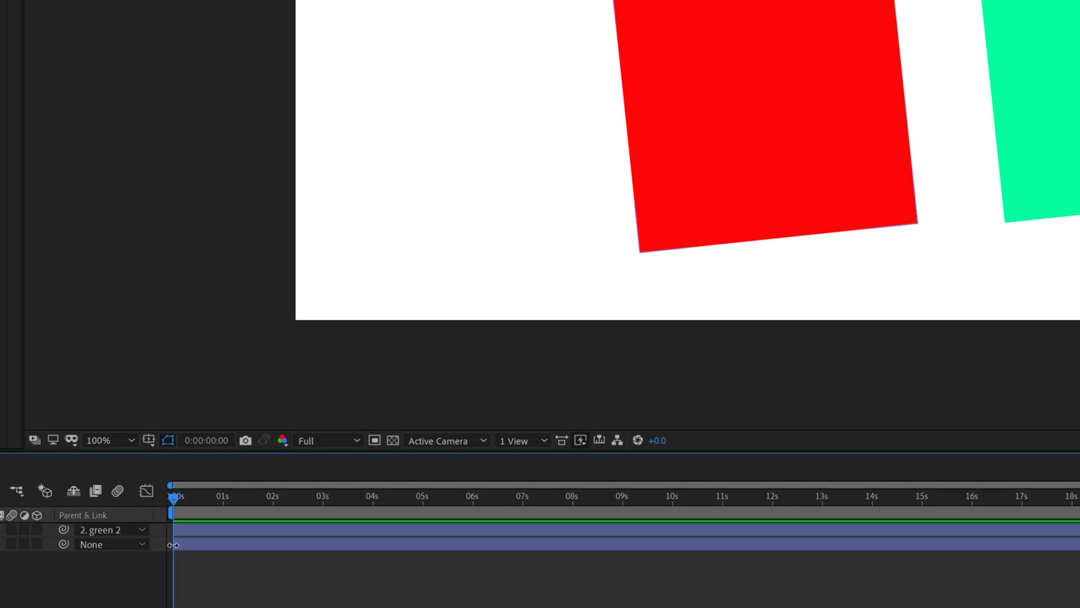
left_click_drag(173, 545, 395, 544)
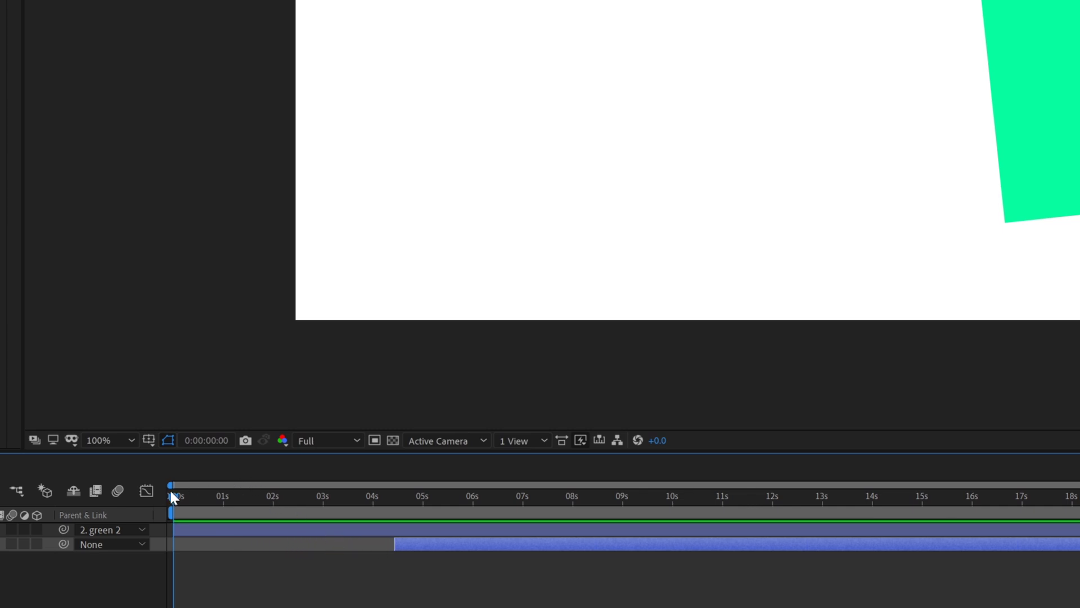
left_click_drag(173, 494, 425, 500)
left_click_drag(389, 547, 188, 554)
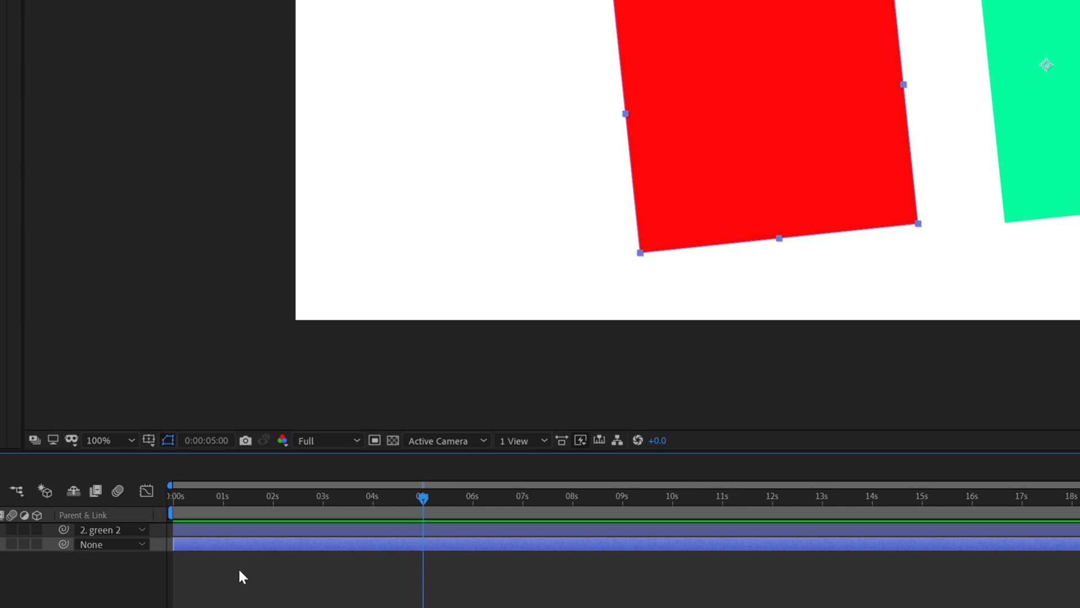
Slide green 2's layer bar later in time, move it back to the composition's start, and return the current time to 0:00:00:00
left_click_drag(423, 496, 396, 497)
left_click_drag(479, 543, 769, 566)
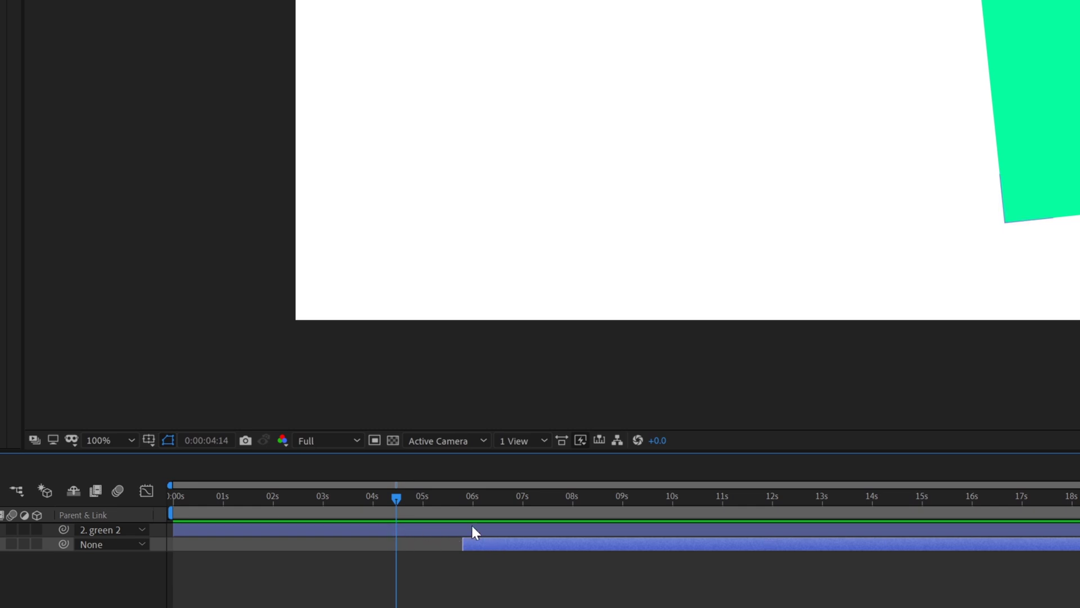
key("alt+Home")
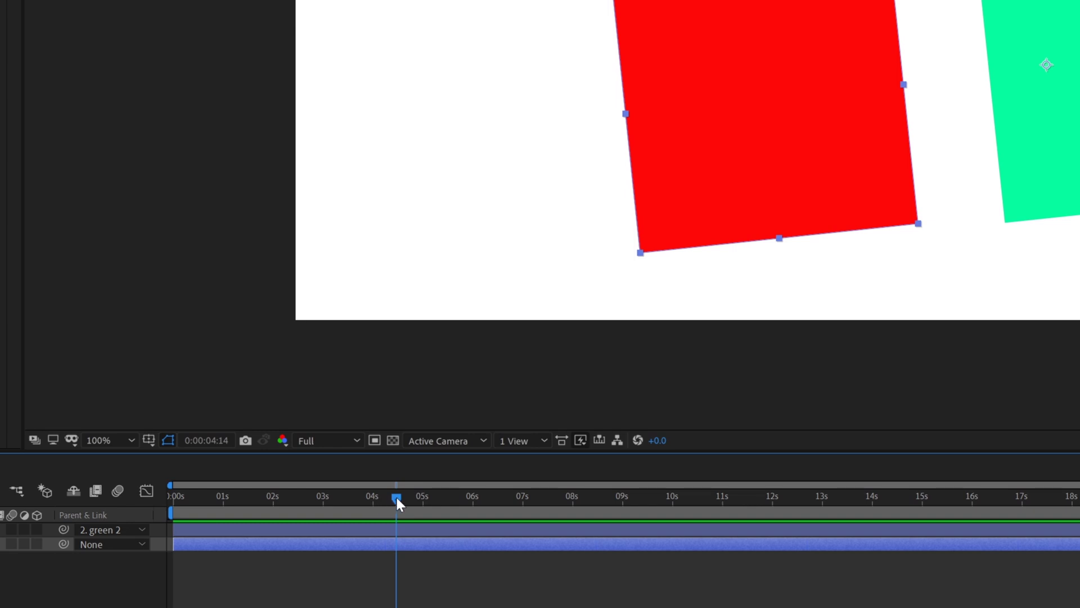
left_click_drag(396, 499, 173, 518)
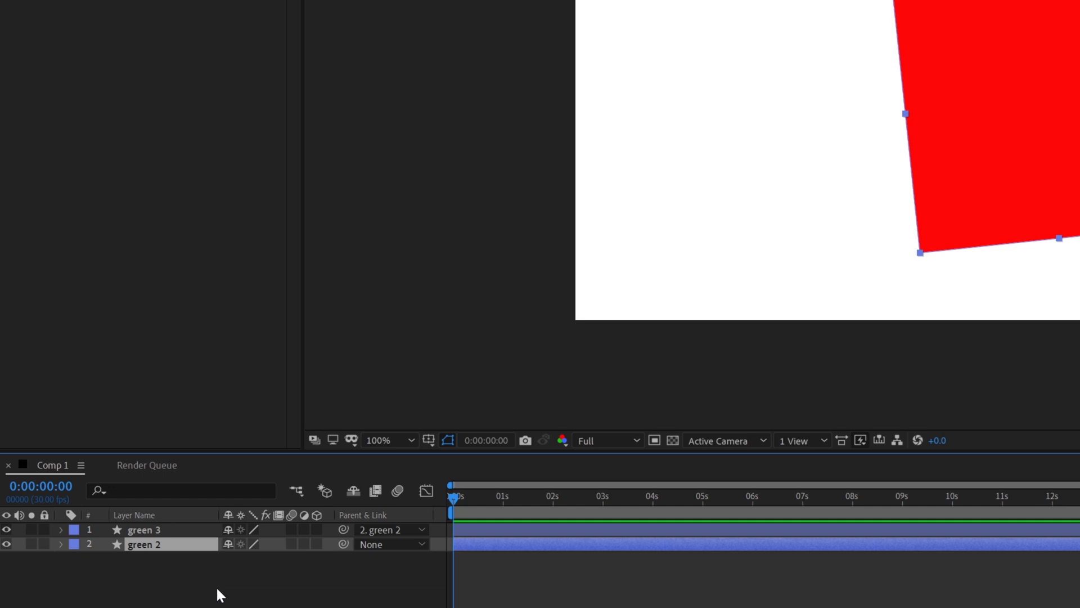
Keyframe green 2's rotation from its current value at 0:00:00:00 to about 197° at 0:00:03:02
key("r")
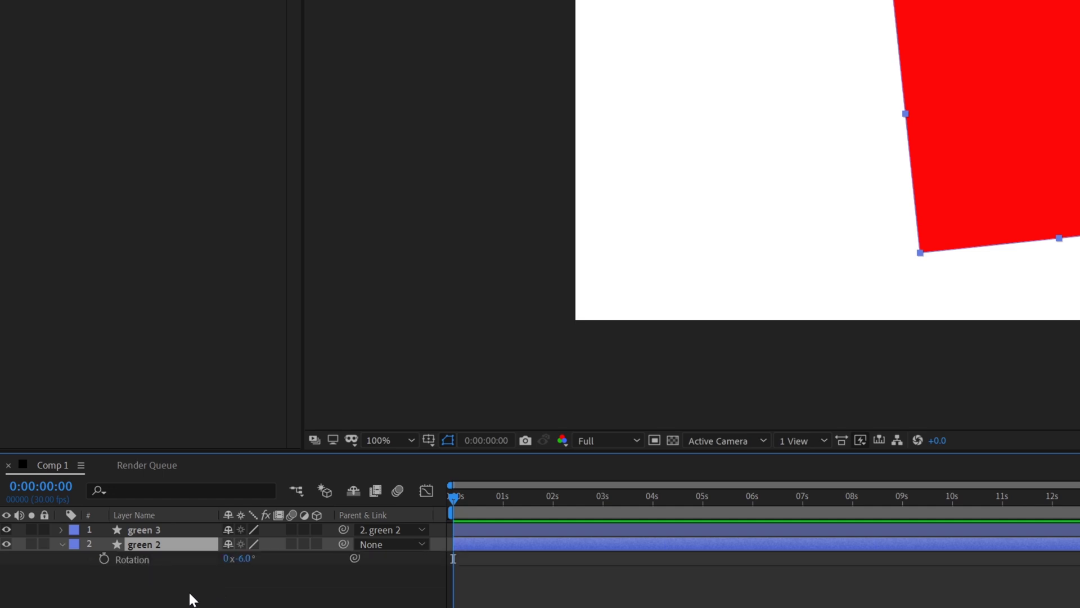
left_click(104, 558)
left_click_drag(455, 502, 607, 525)
left_click_drag(243, 561, 312, 561)
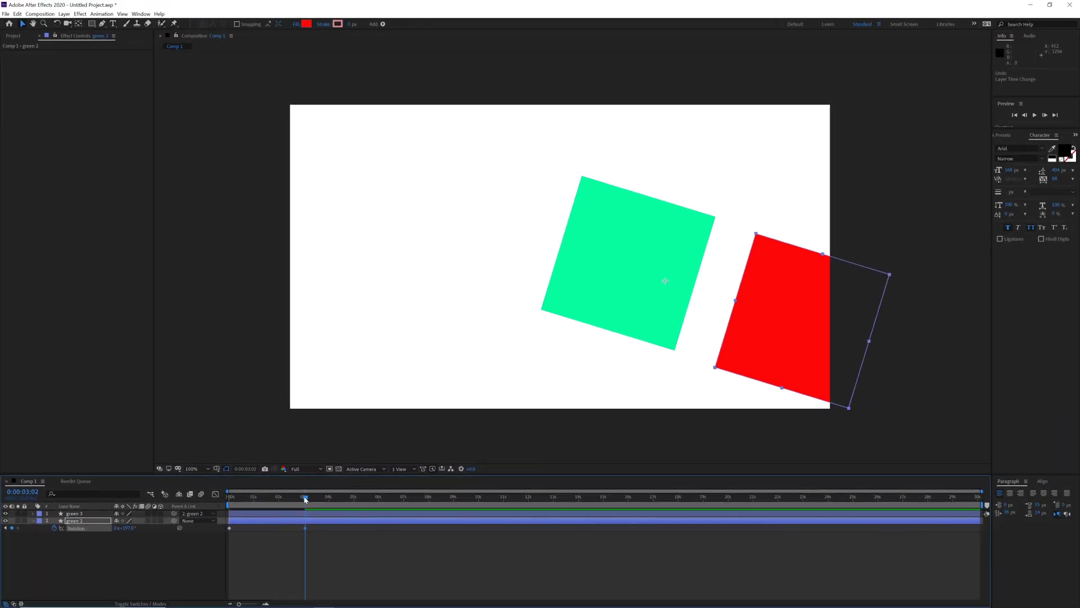
Preview the rotation animation of green 2 with its child layer, stopping at 0:00:01:23
left_click_drag(304, 496, 281, 498)
key("space")
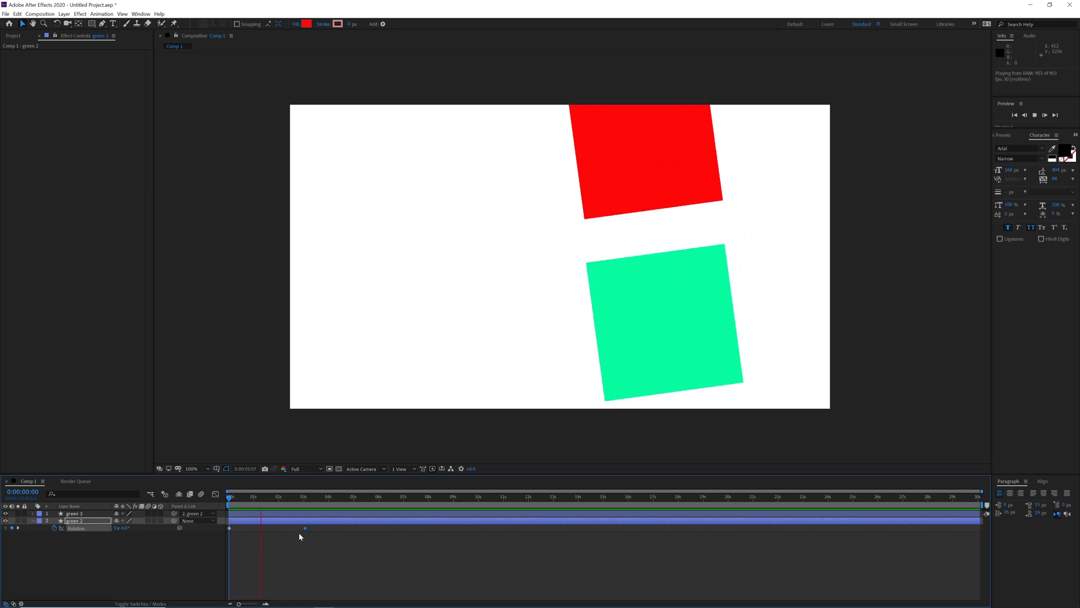
left_click(251, 534)
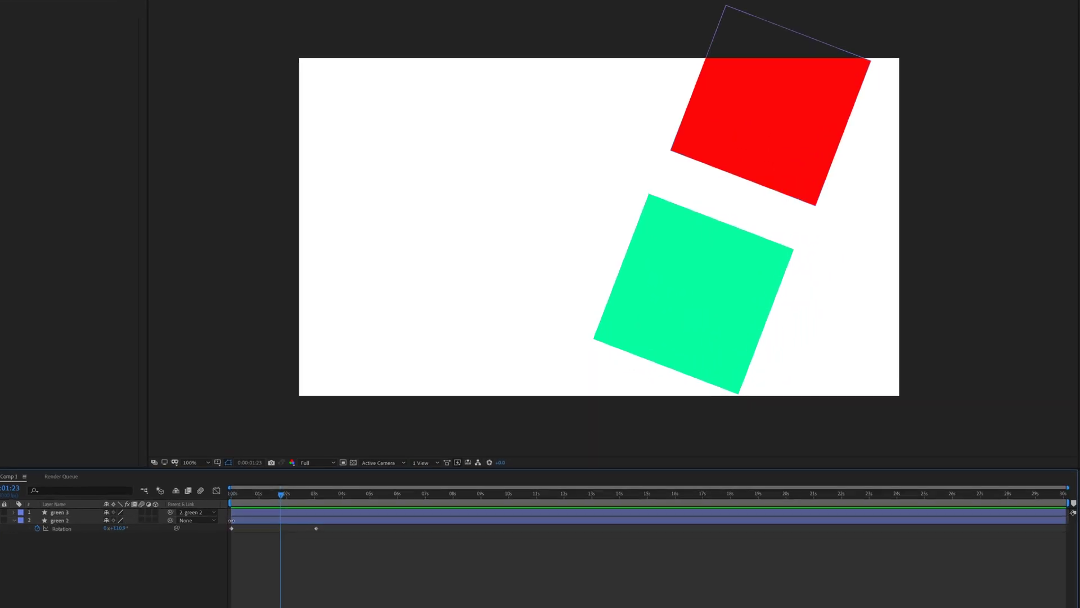
Try trimming green 2's start to about 2.3 seconds, then sliding its whole bar later to about 7.5 seconds, undoing each change
left_click_drag(263, 517, 365, 517)
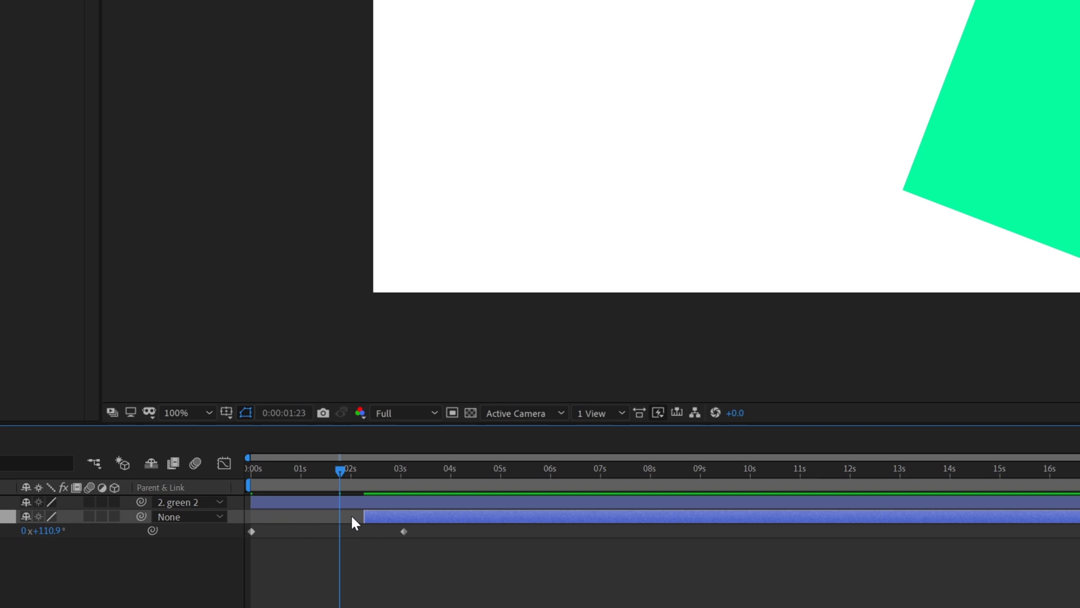
key("ctrl+z")
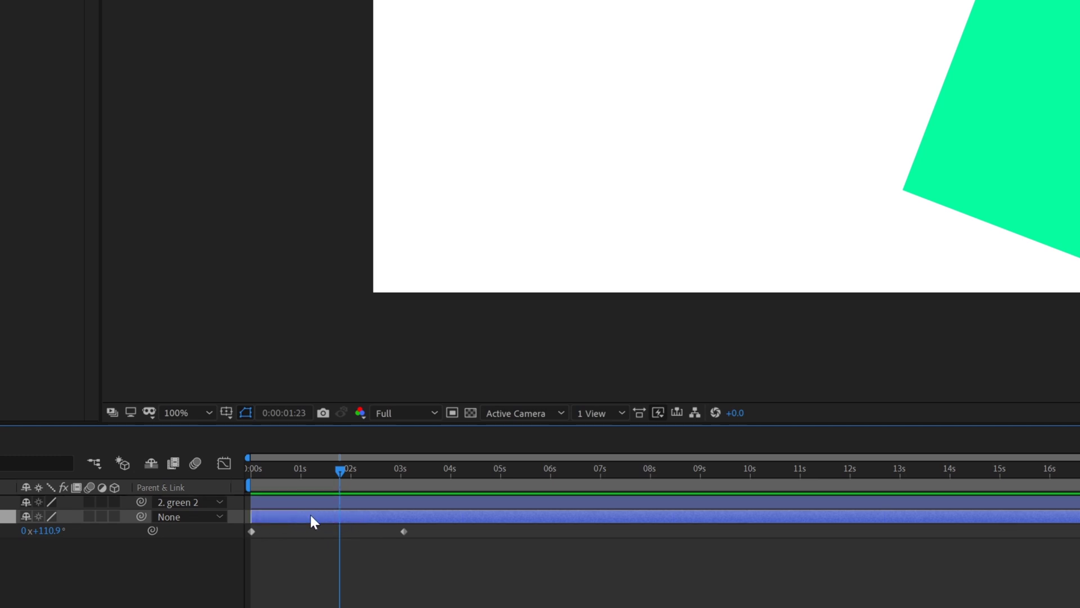
left_click_drag(313, 513, 683, 517)
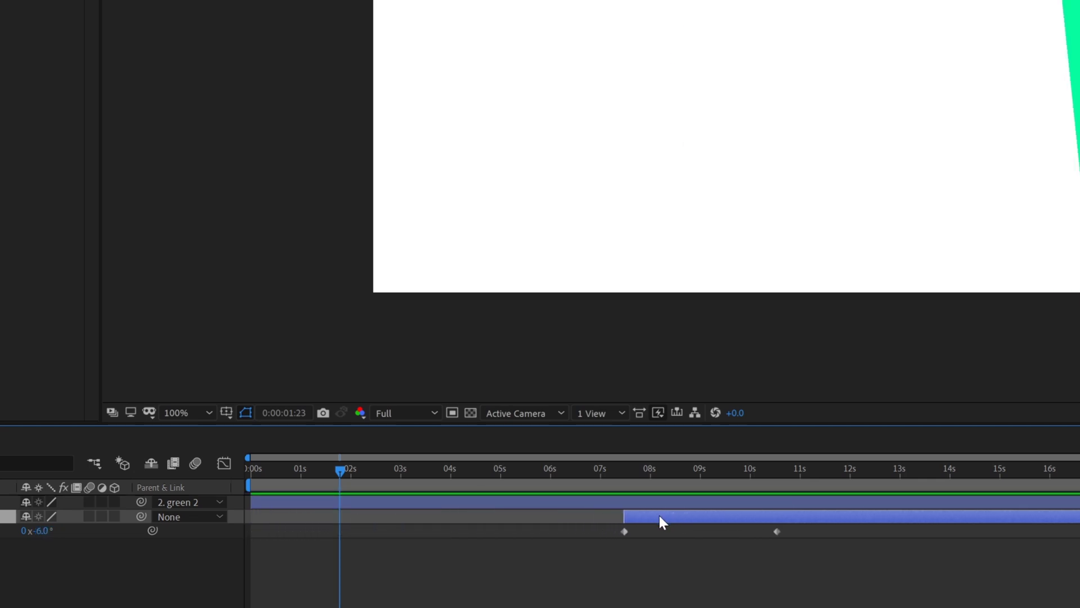
key("ctrl+z")
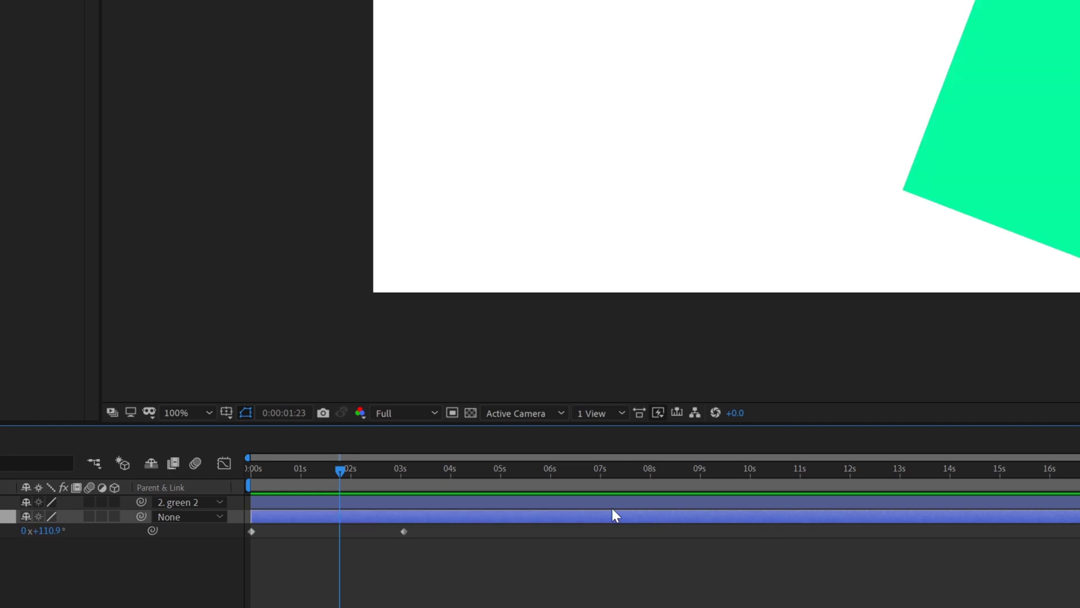
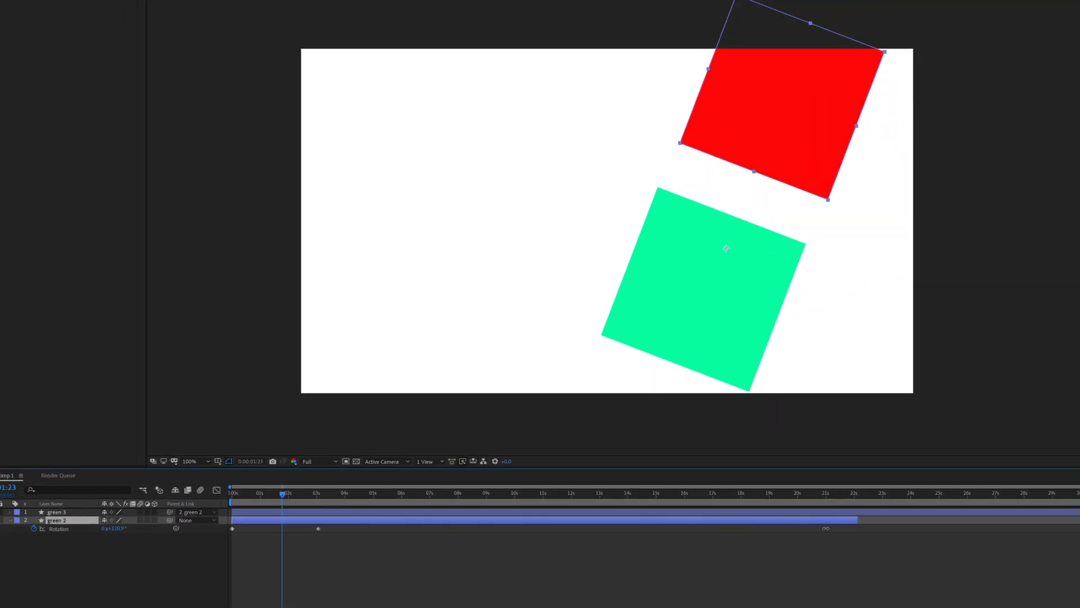
Trim the end of the green 2 layer to about 16.5 seconds
left_click_drag(1079, 516, 1079, 539)
left_click_drag(656, 532, 647, 528)
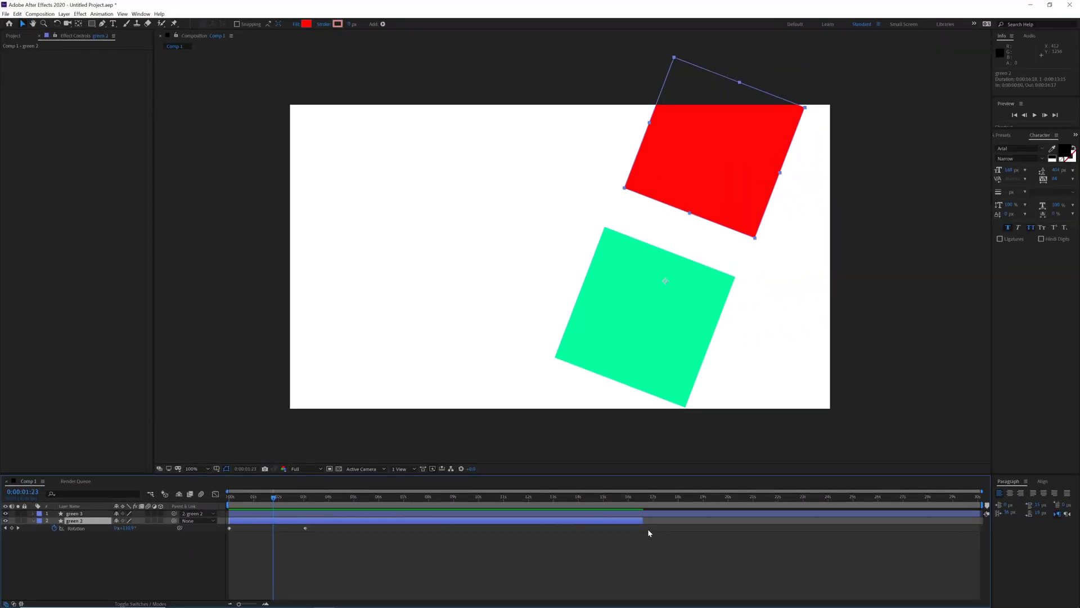
Trim green 2's start to the current time at 0:00:04:14 and its end at 0:00:12:04, and undo both trims
left_click_drag(275, 496, 341, 508)
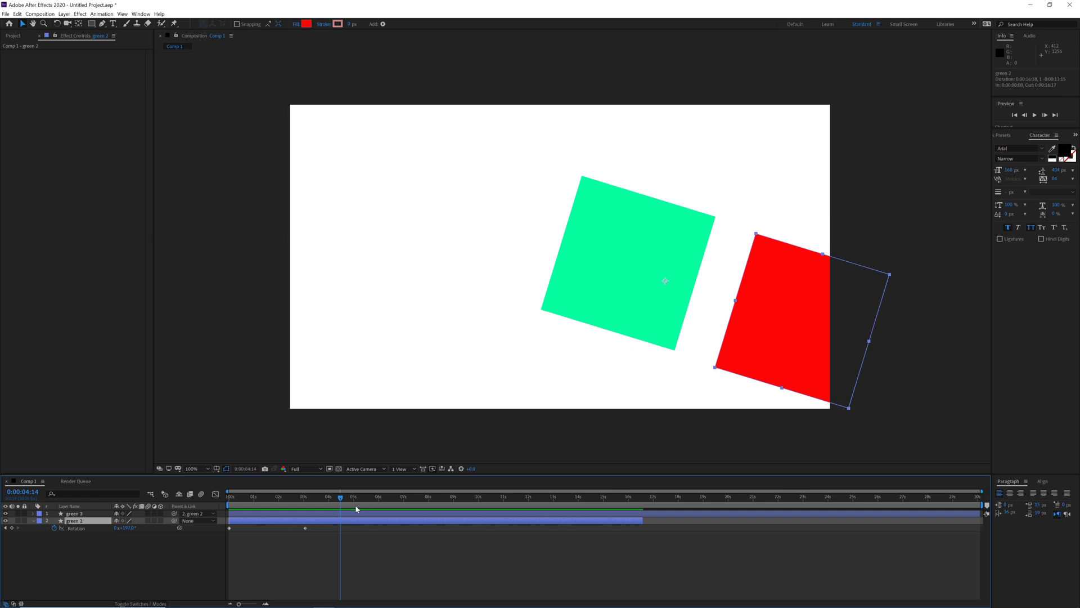
key("alt+bracketleft")
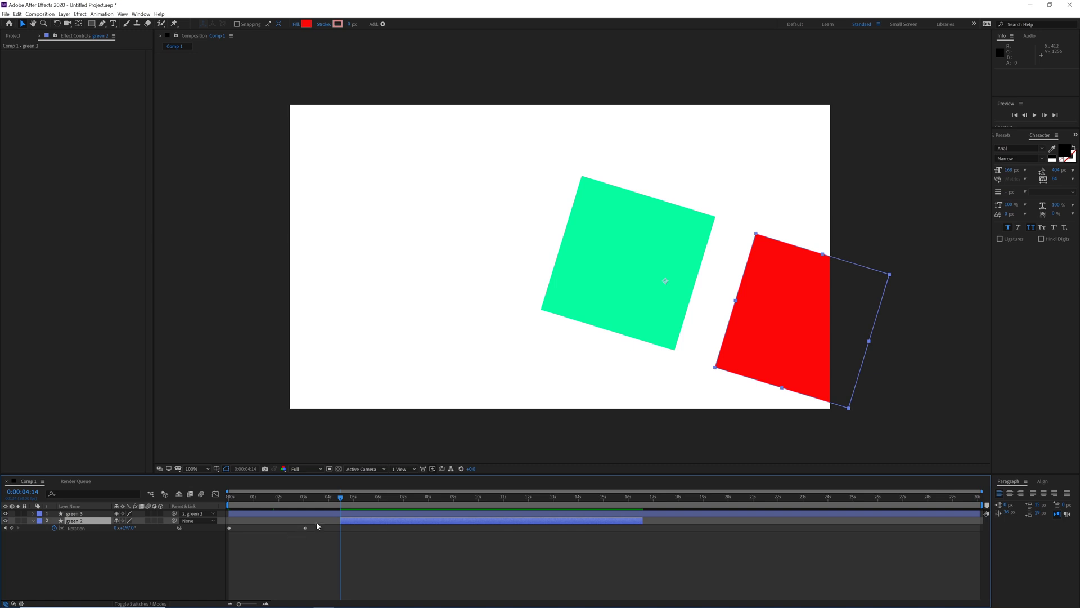
left_click_drag(341, 497, 532, 498)
key("alt+bracketright")
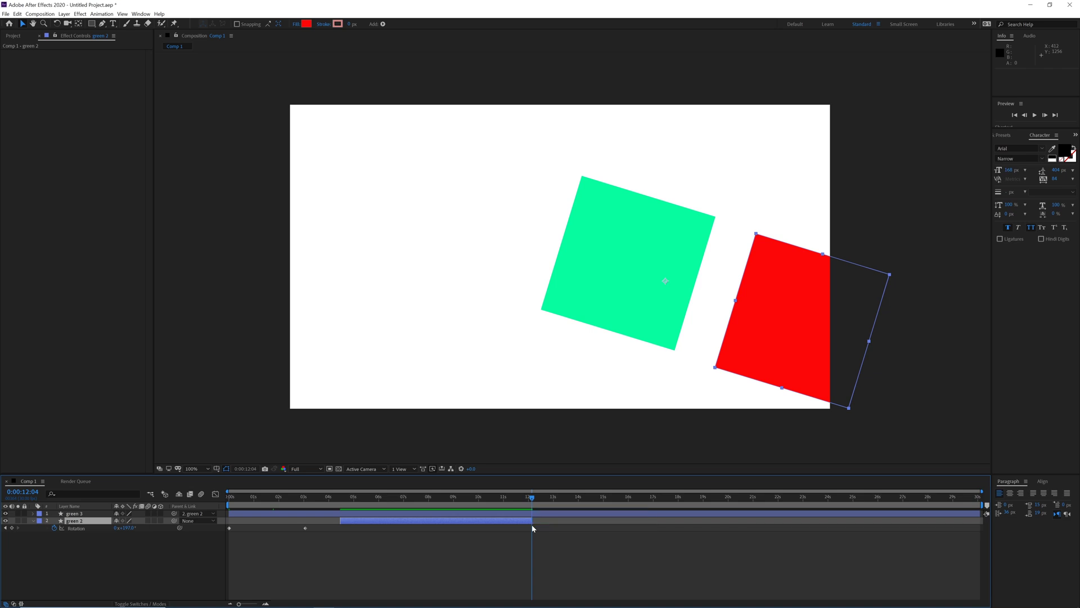
left_click_drag(529, 509, 358, 514)
key("ctrl+z")
key("ctrl+z")
Trim green 3 and green 2 together so that both start at 0:00:04:14 and end at 0:00:10:24
left_click(84, 513, "shift")
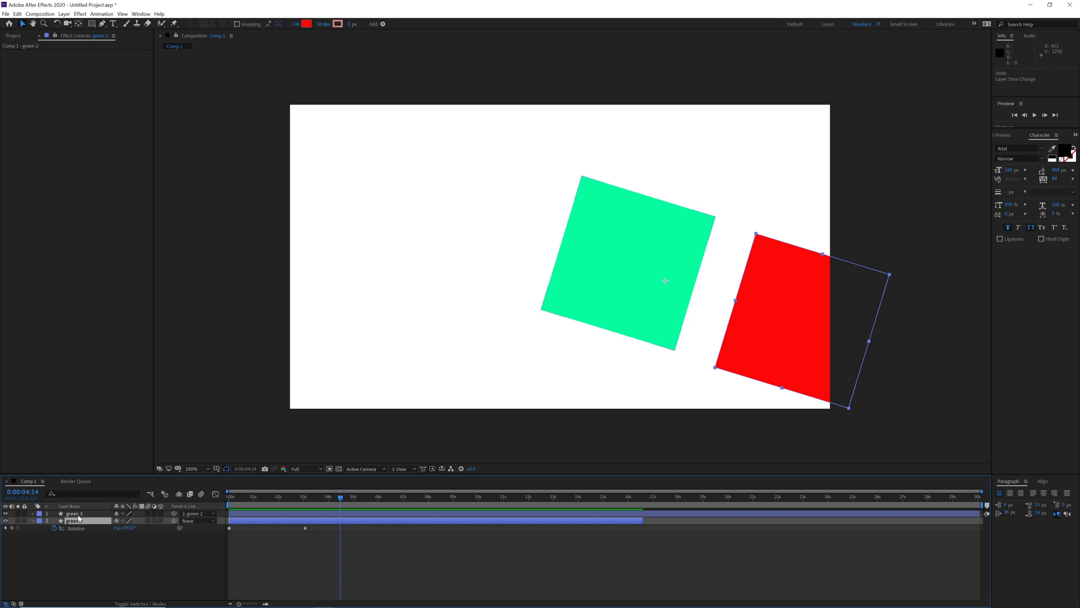
key("alt+bracketleft")
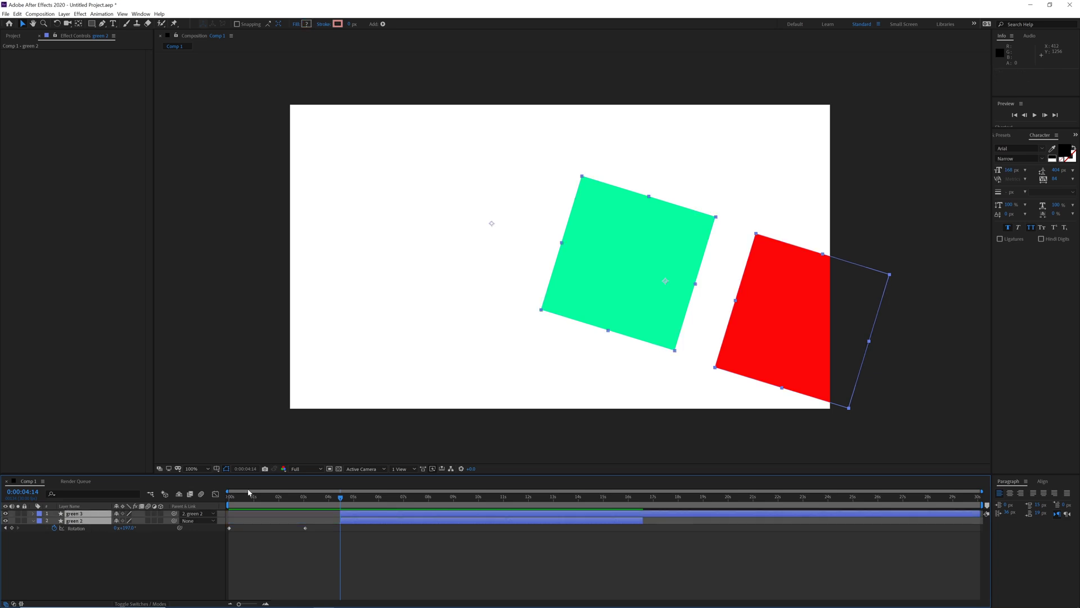
left_click_drag(343, 499, 461, 498)
left_click(498, 499)
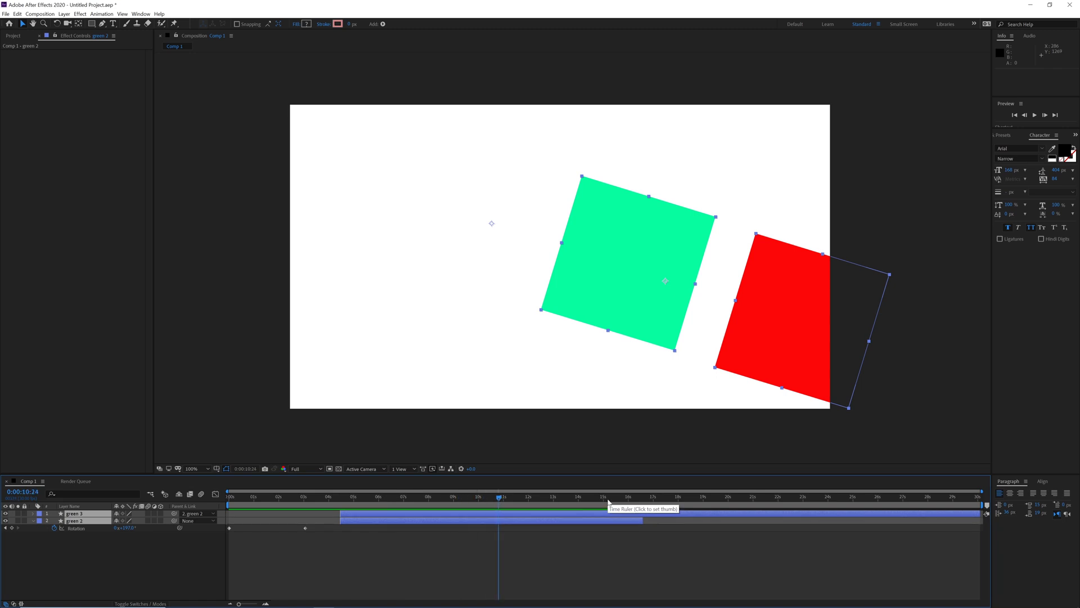
key("alt+bracketright")
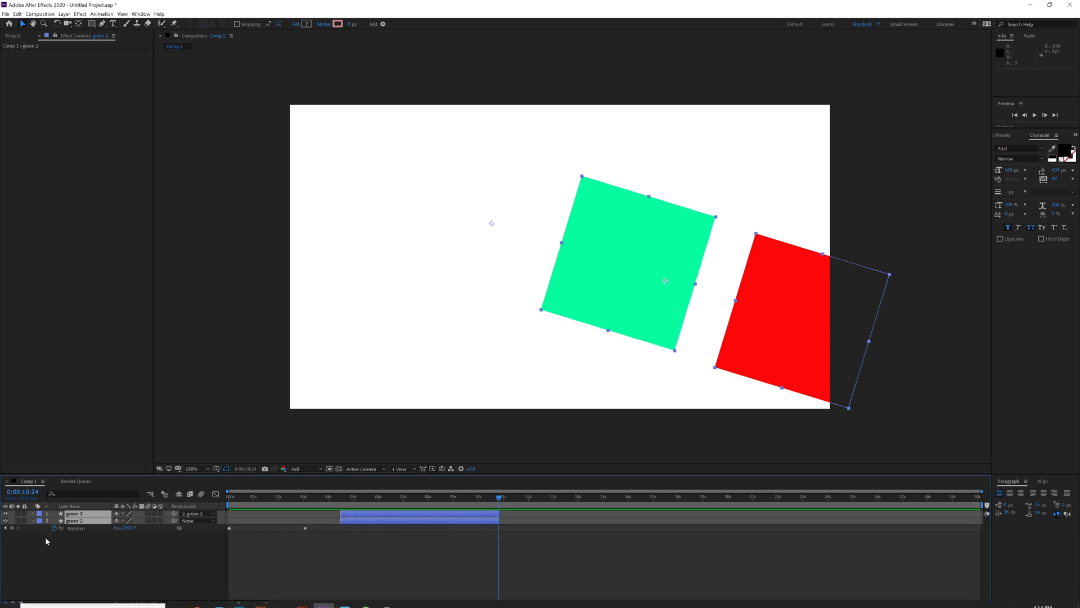
Collapse green 2's properties and delete all layers from the composition
left_click(32, 521)
left_click(65, 541)
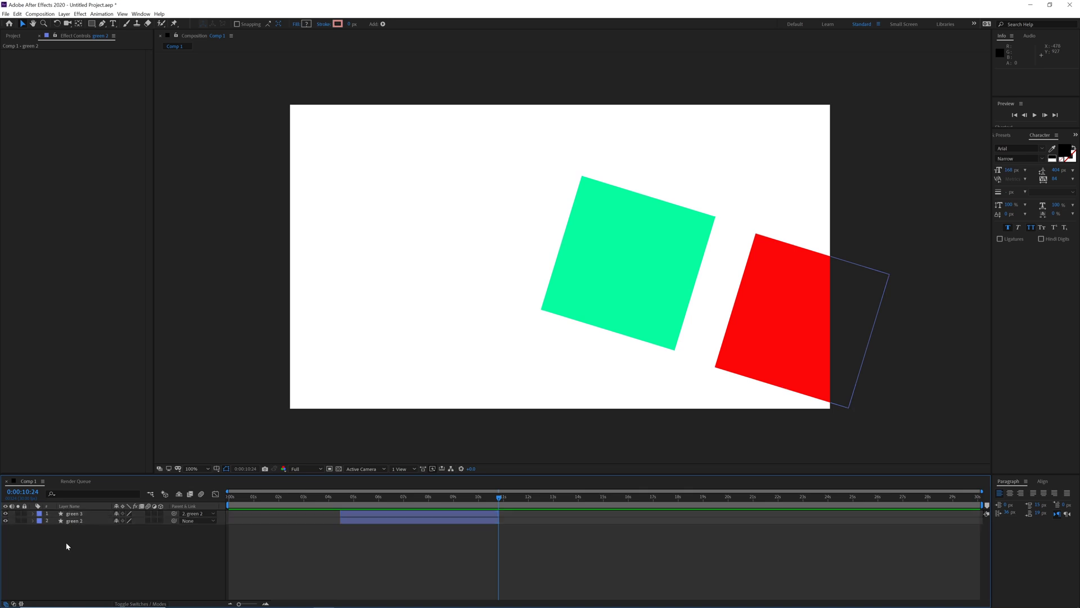
left_click(78, 521)
key("ctrl+a")
key("Delete")
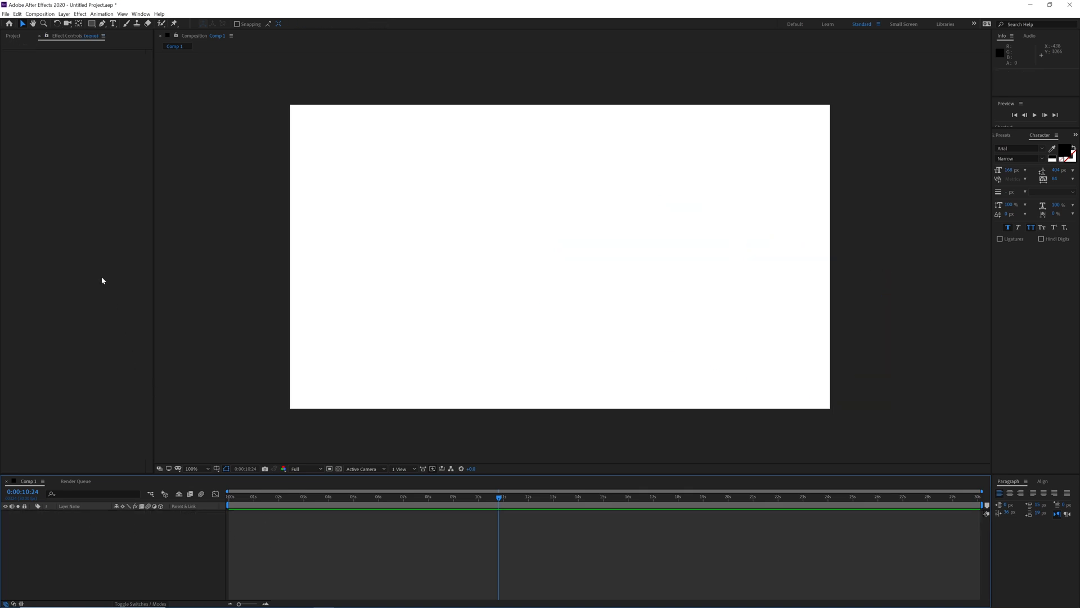
Create a new light blue solid layer that fills the composition
left_click(65, 14)
mouse_move(85, 26)
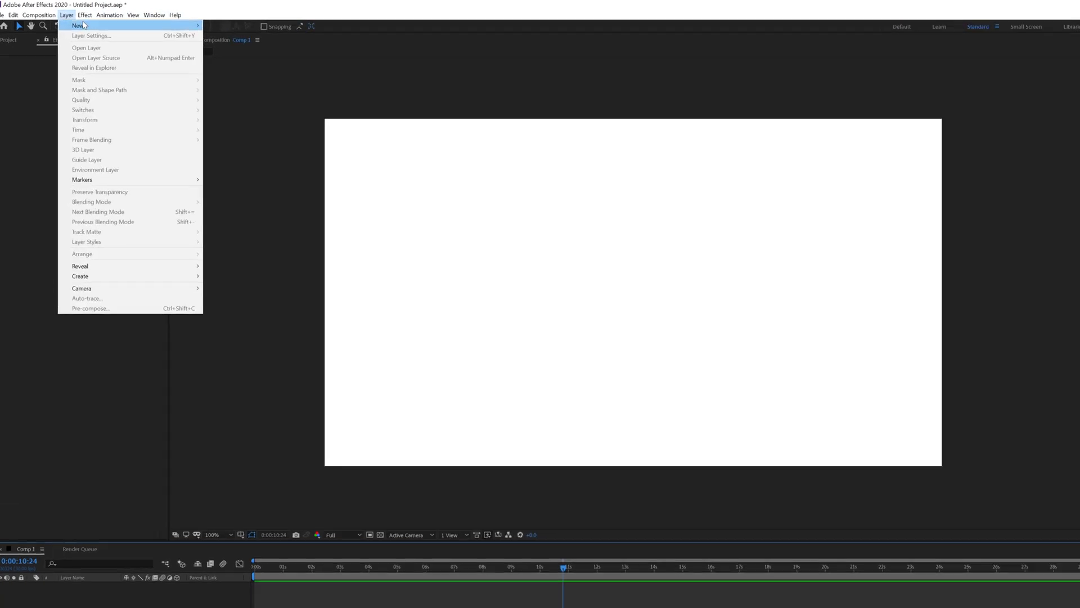
mouse_move(162, 23)
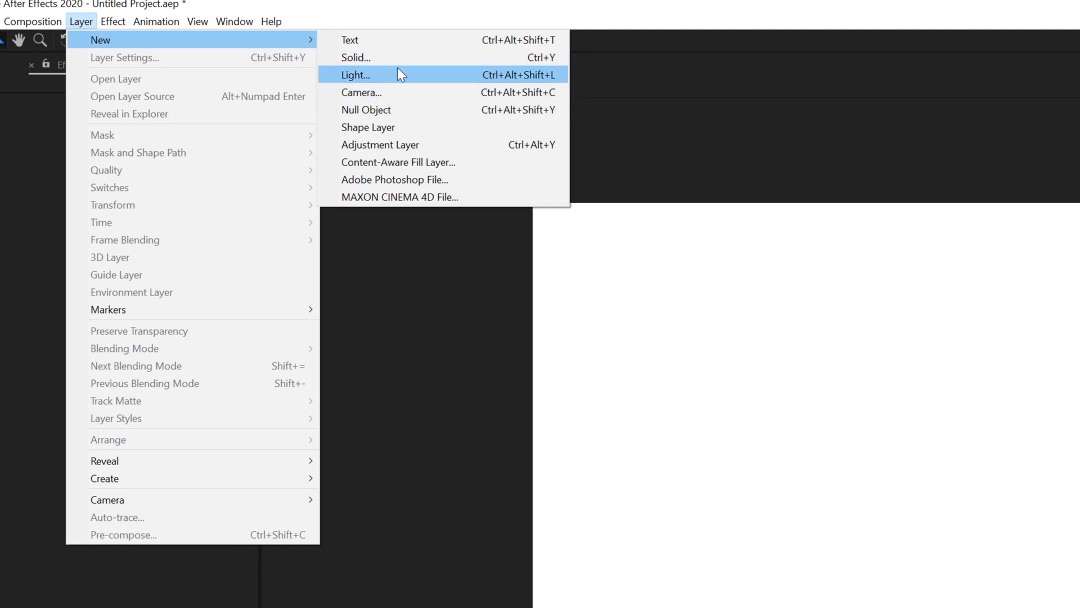
left_click(366, 58)
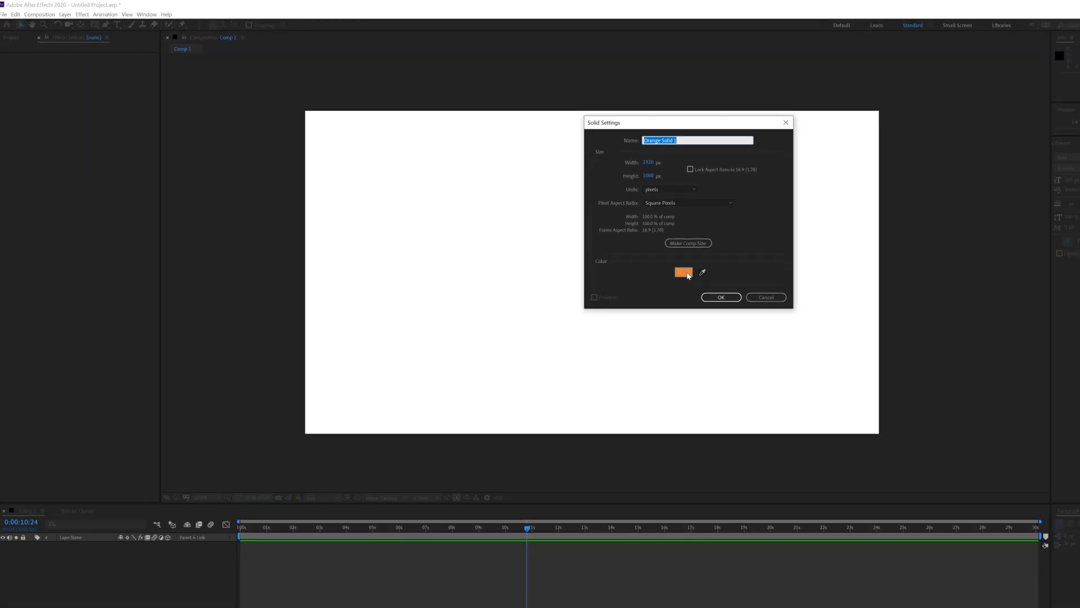
left_click(684, 273)
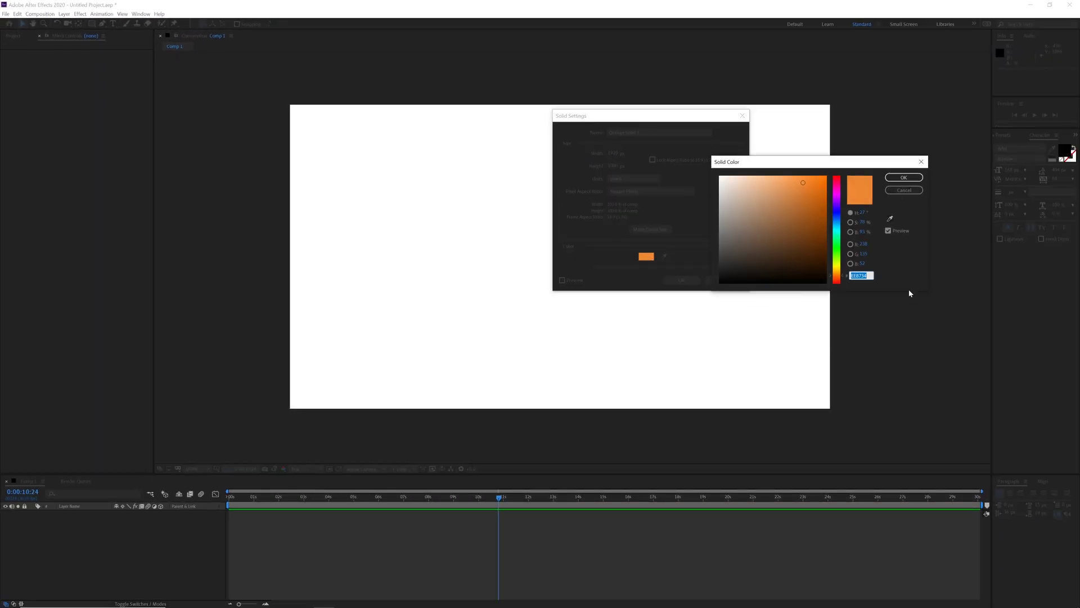
left_click(838, 229)
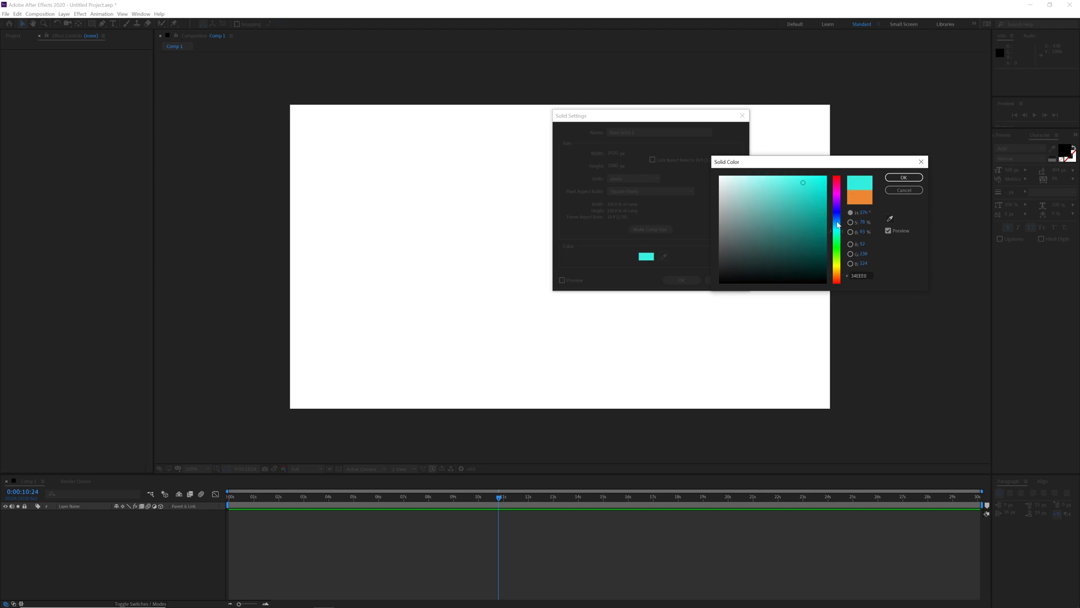
left_click(837, 222)
left_click(760, 177)
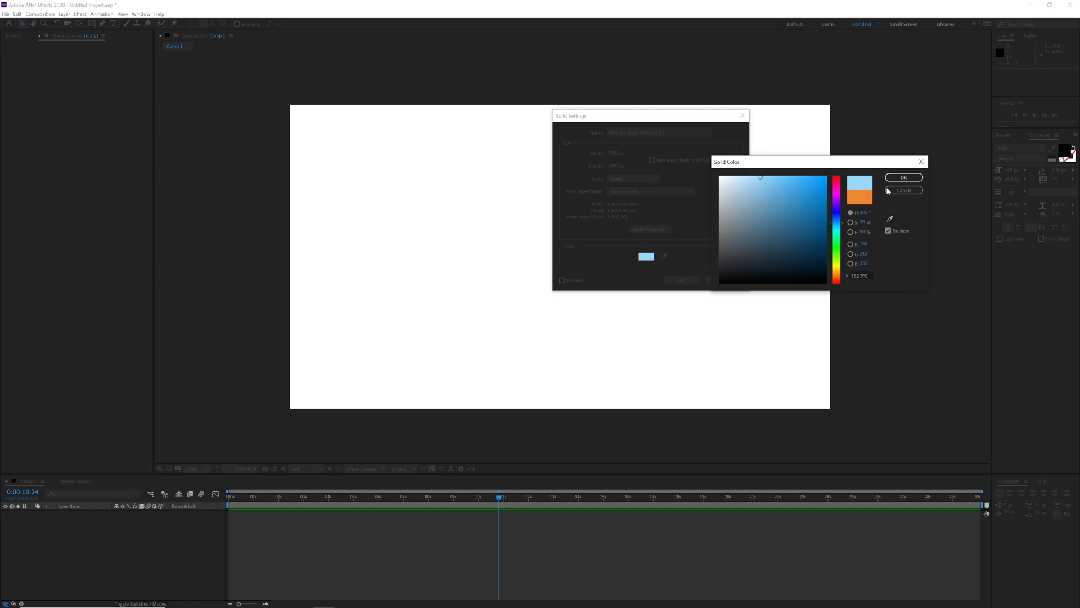
left_click(903, 177)
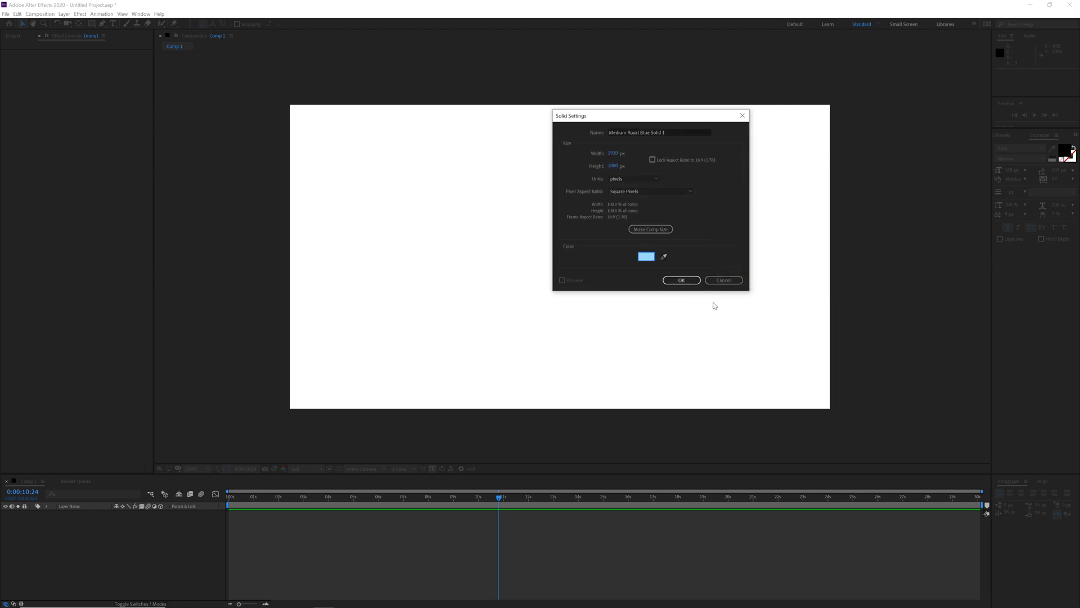
left_click(681, 281)
left_click(184, 543)
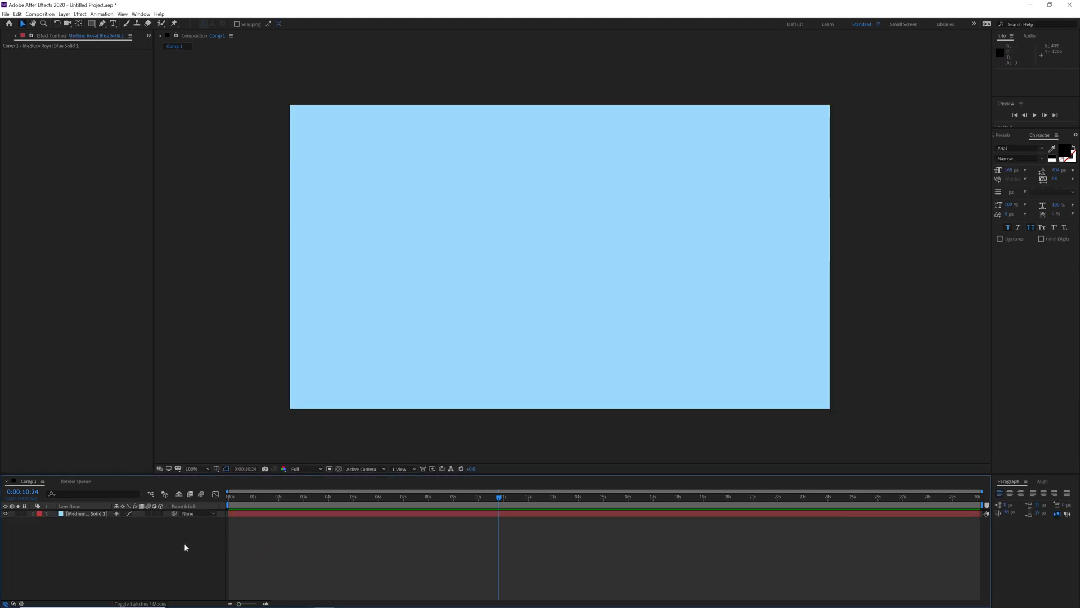
Rename the light blue solid layer as BG
left_click(81, 516)
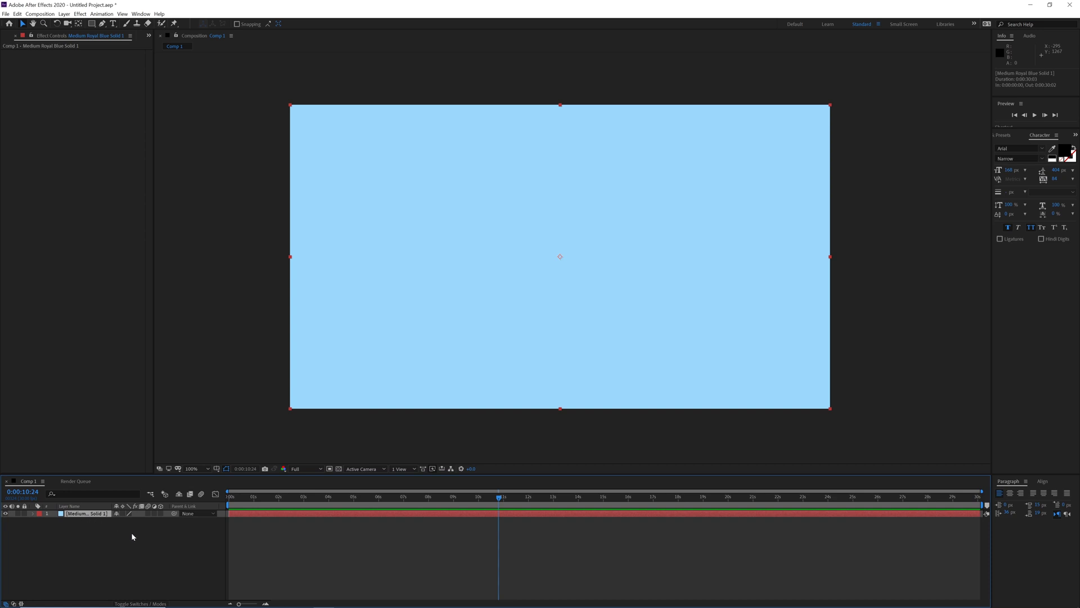
key("Return")
type("BG")
left_click(145, 535)
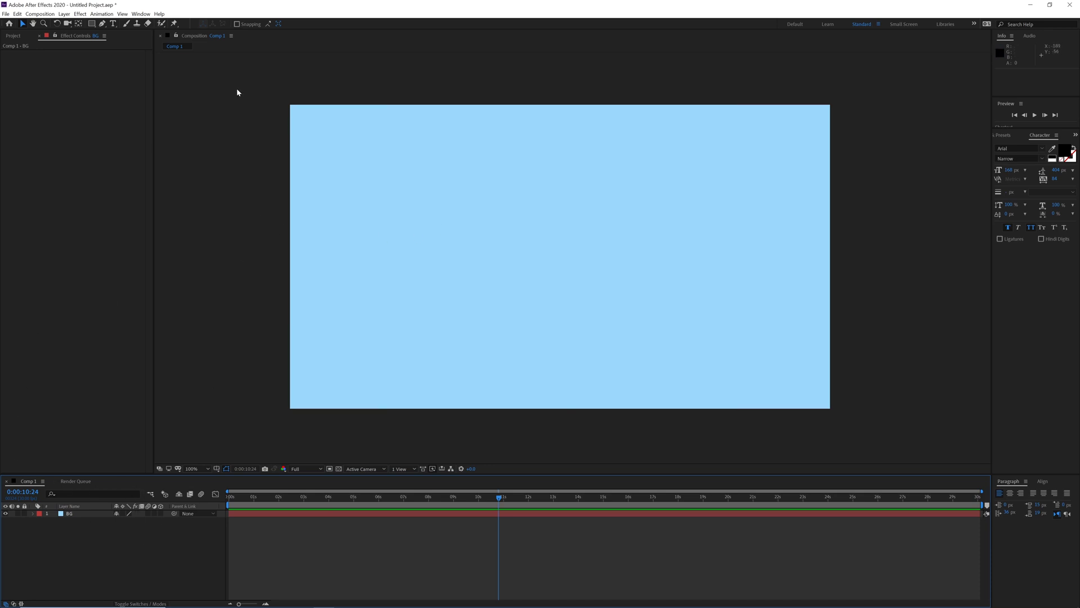
Draw a green rectangle about 570 × 480 px in the upper-left area of the composition with the Rectangle tool, and undo it
left_click(93, 24)
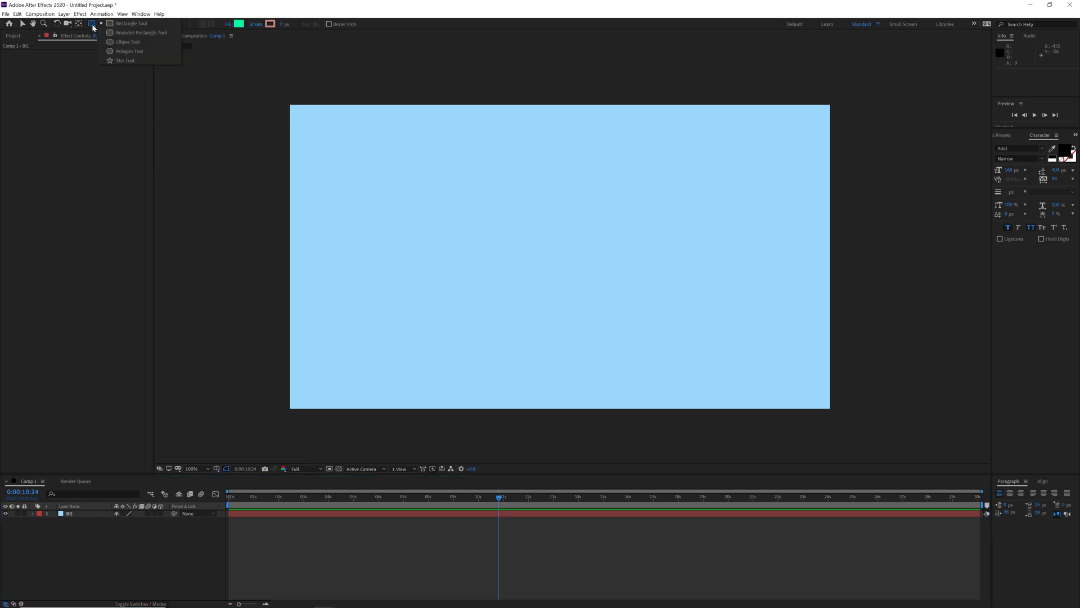
left_click(120, 25)
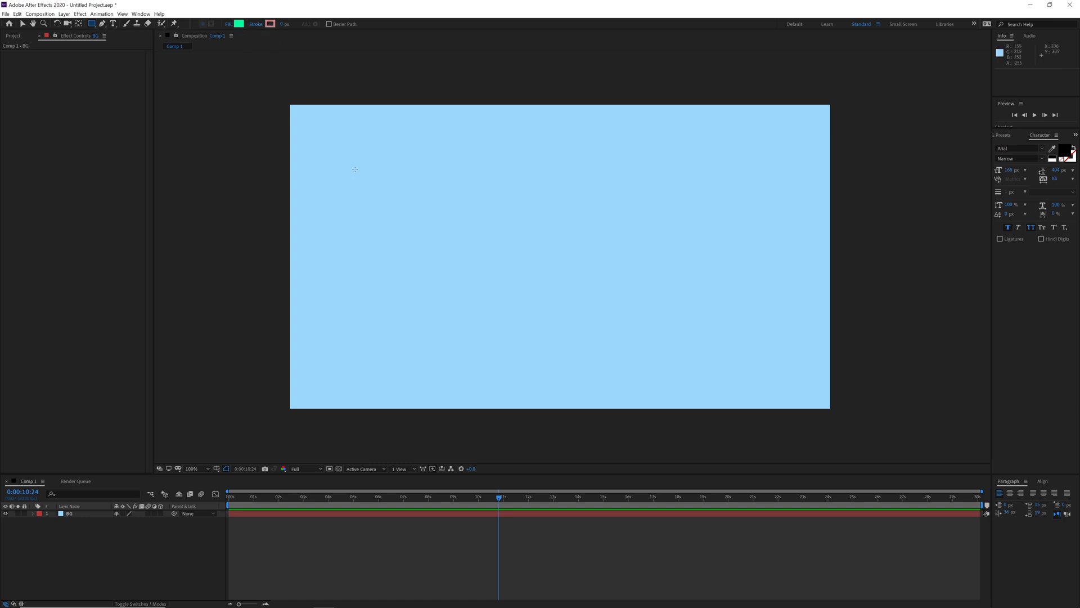
left_click_drag(339, 138, 498, 273)
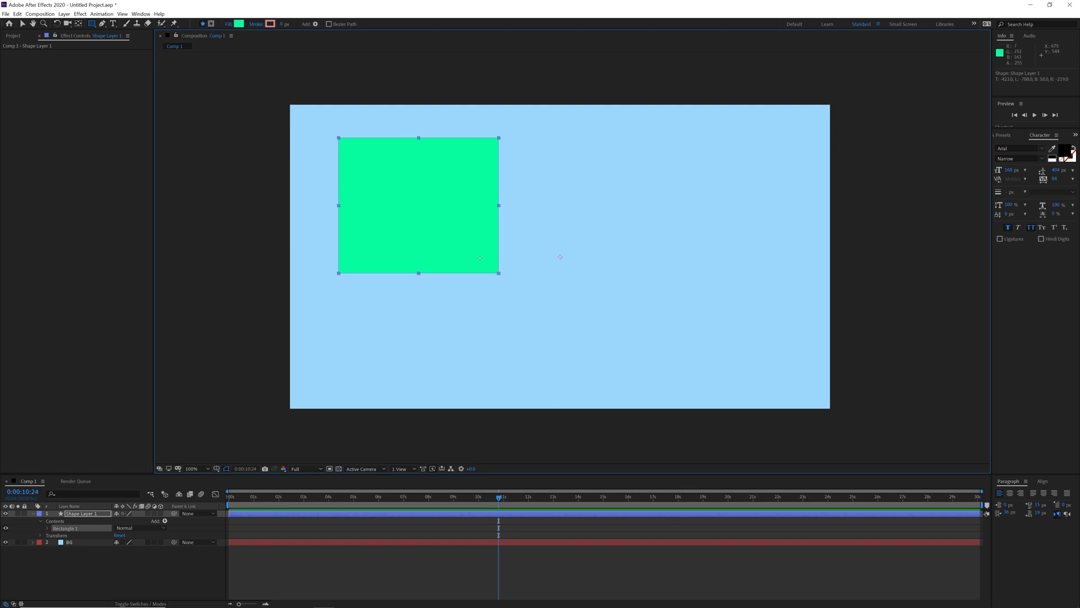
left_click(23, 24)
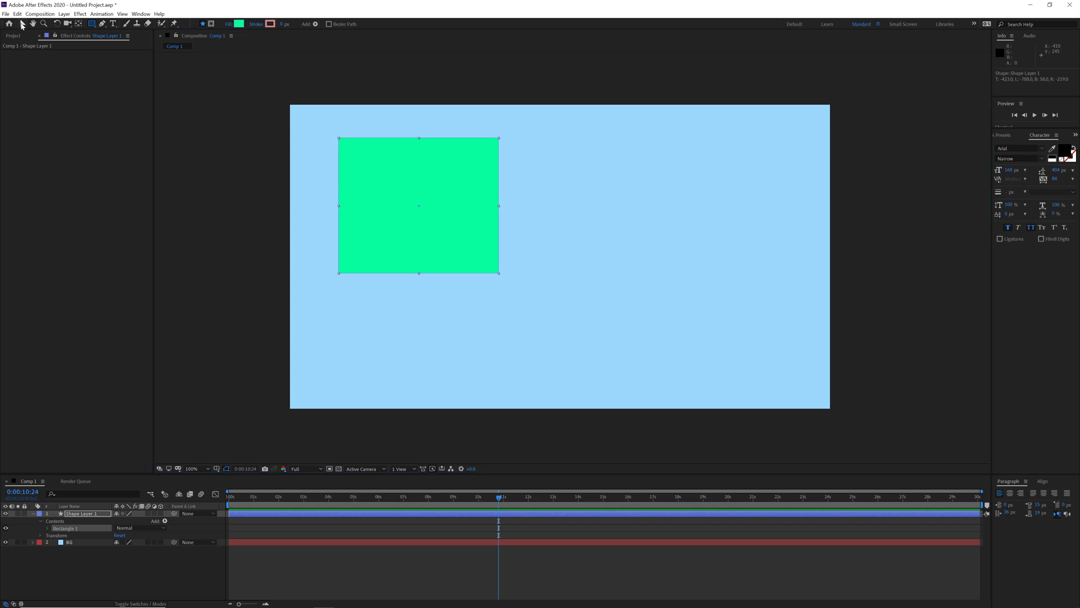
key("ctrl+z")
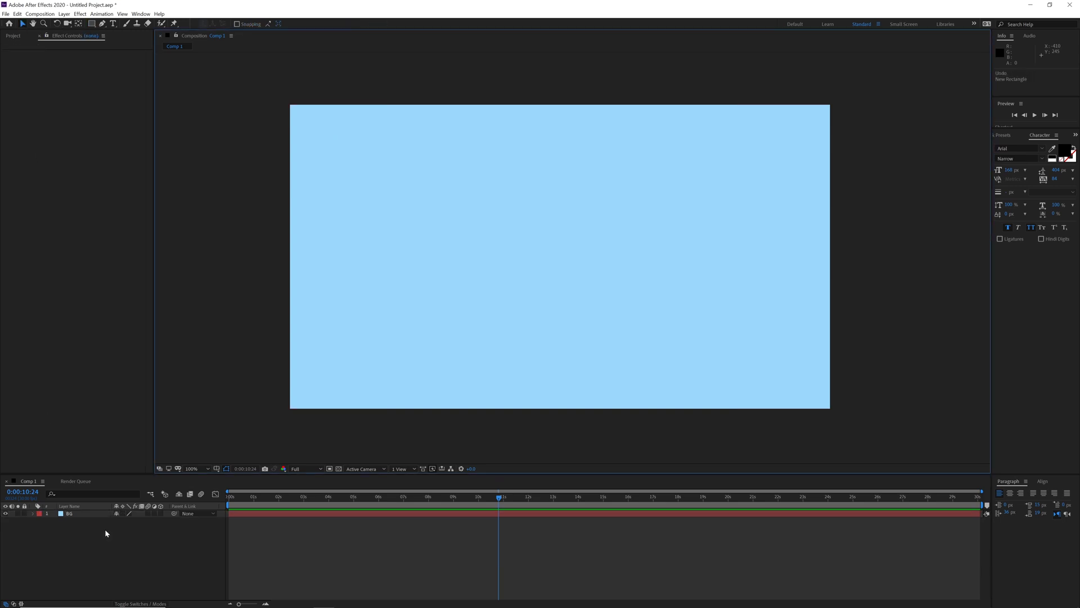
Draw three rectangular masks on the BG layer: a large central one about 774 × 540 px and a narrower upright one on each side
left_click(71, 514)
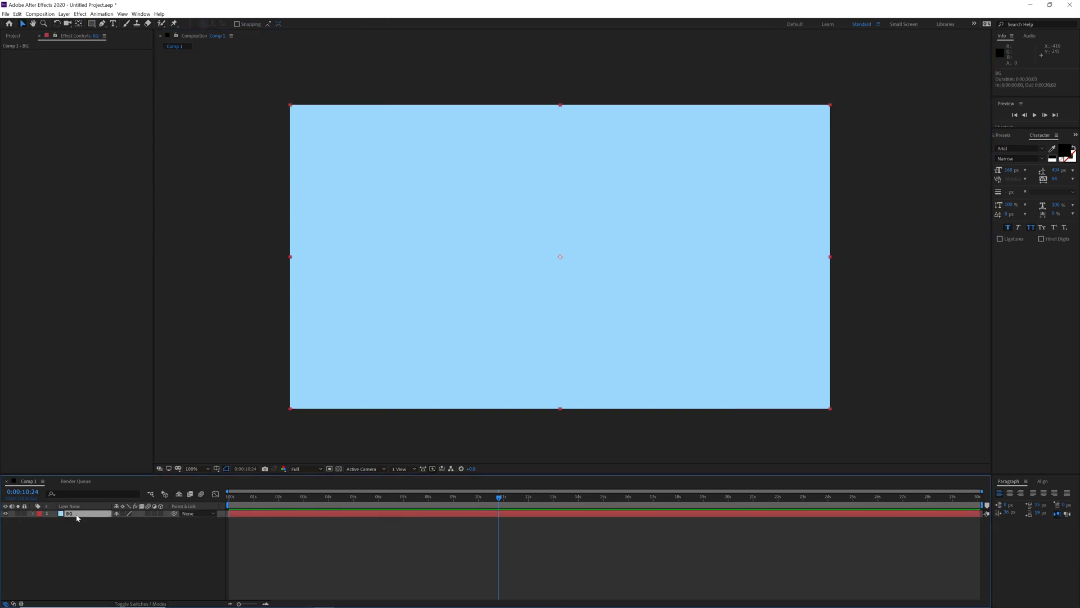
left_click(94, 26)
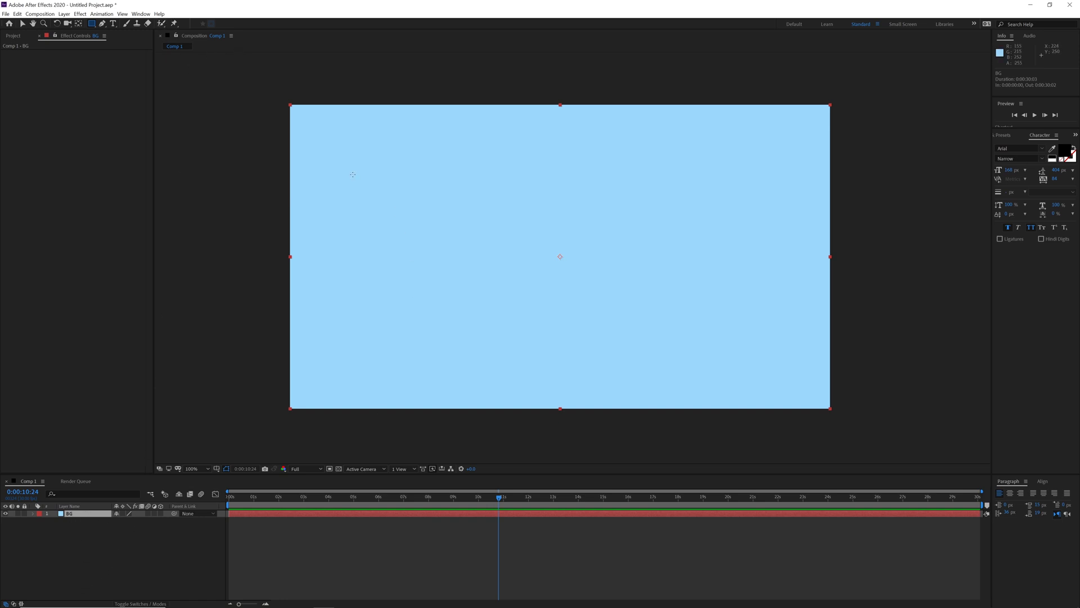
left_click_drag(445, 193, 662, 344)
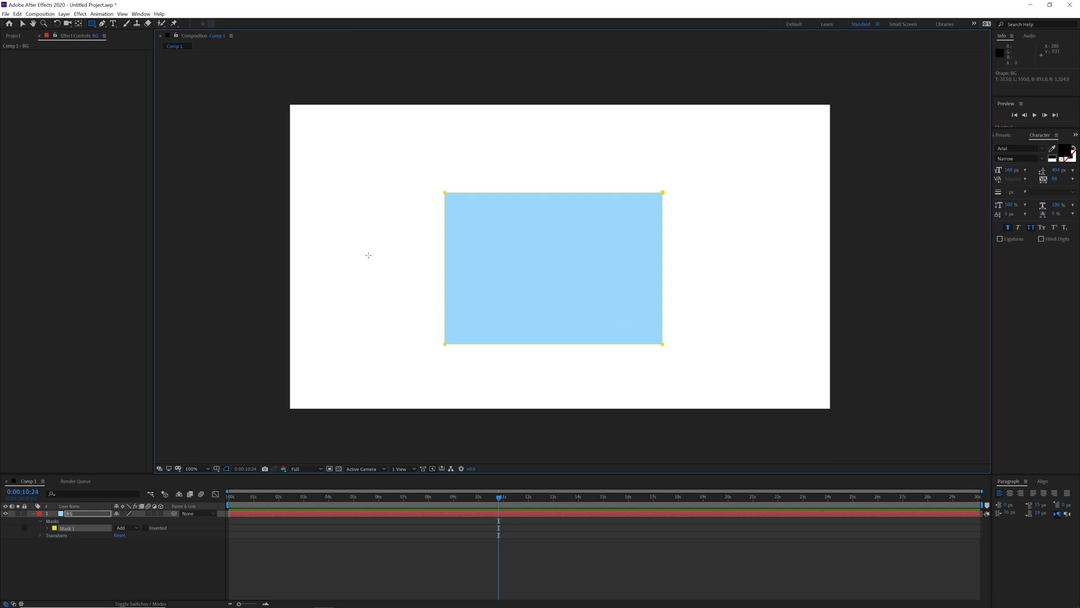
left_click_drag(336, 207, 375, 337)
left_click_drag(734, 217, 786, 334)
left_click(22, 23)
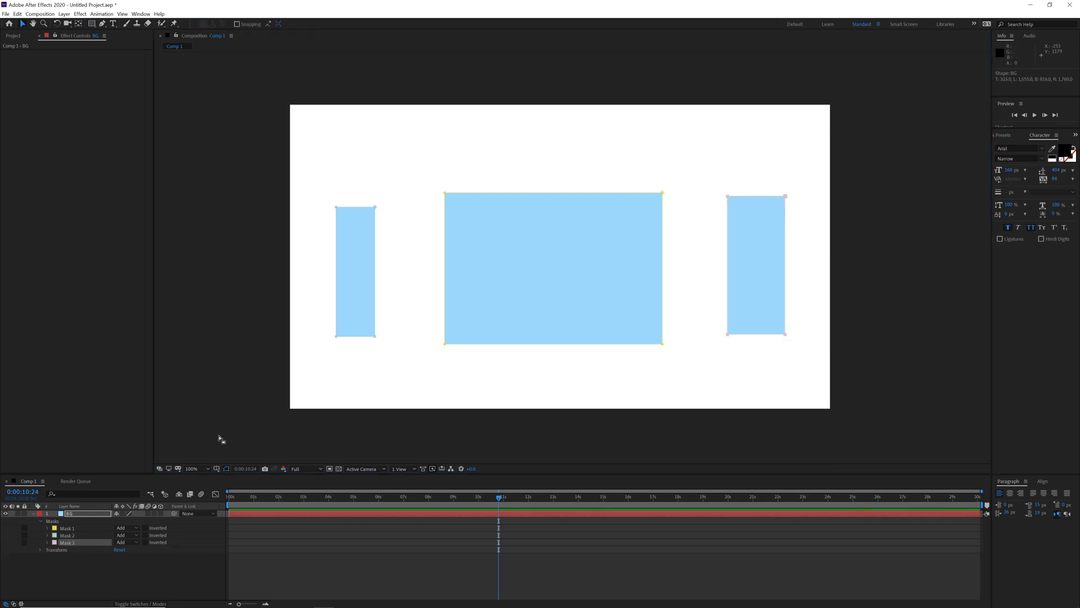
Undo the three rectangular masks on the BG layer
key("ctrl+z")
key("ctrl+z")
key("ctrl+z")
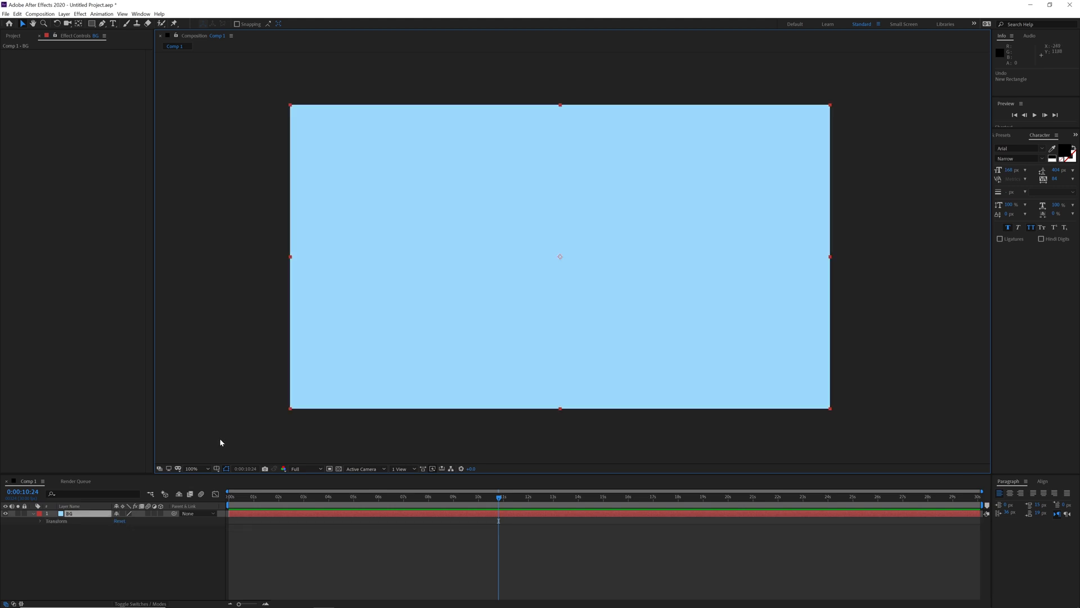
With no layer selected, draw a green rectangle about 469 × 526 px as a new shape layer in the composition's left half
left_click(109, 554)
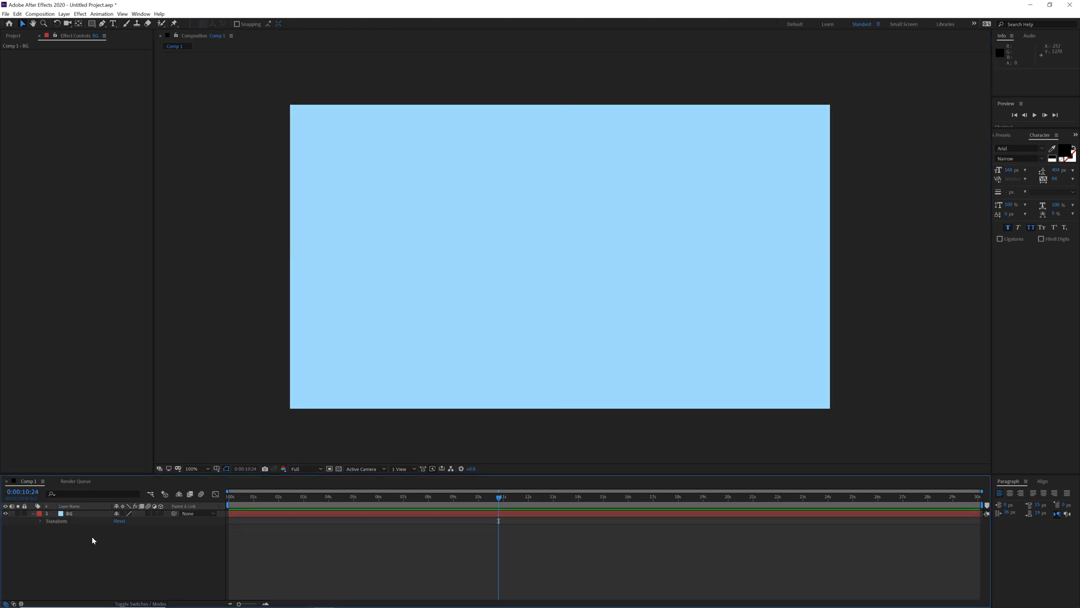
left_click(74, 513)
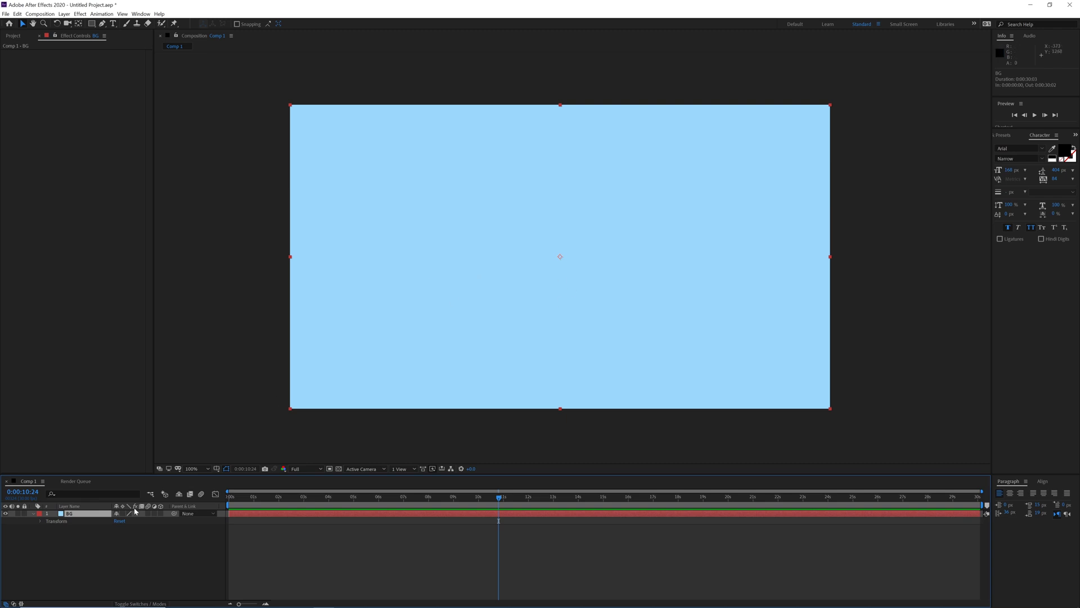
left_click(73, 565)
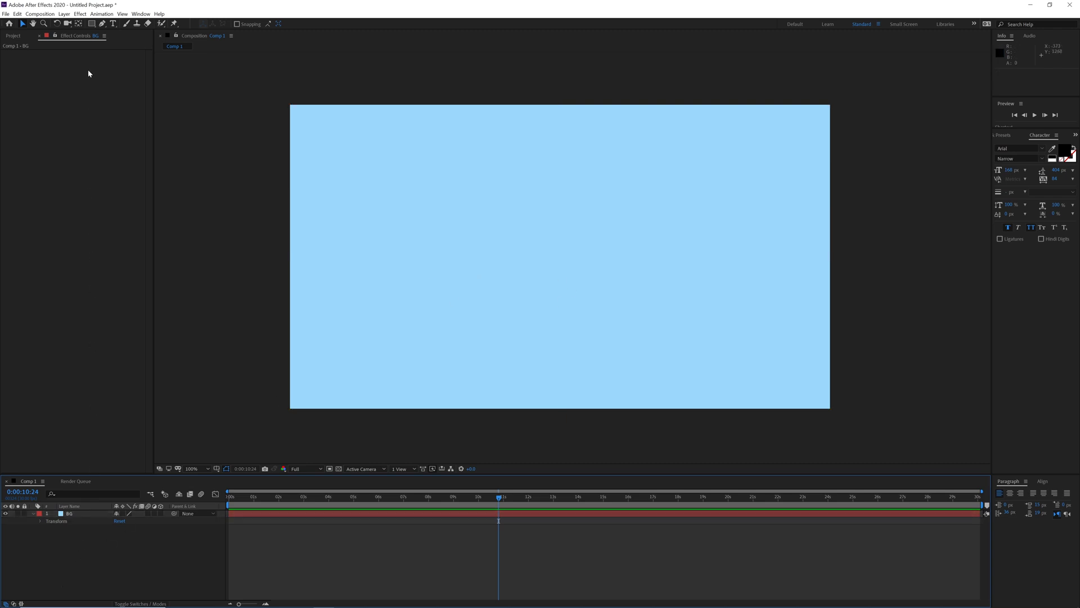
left_click_drag(94, 25, 121, 25)
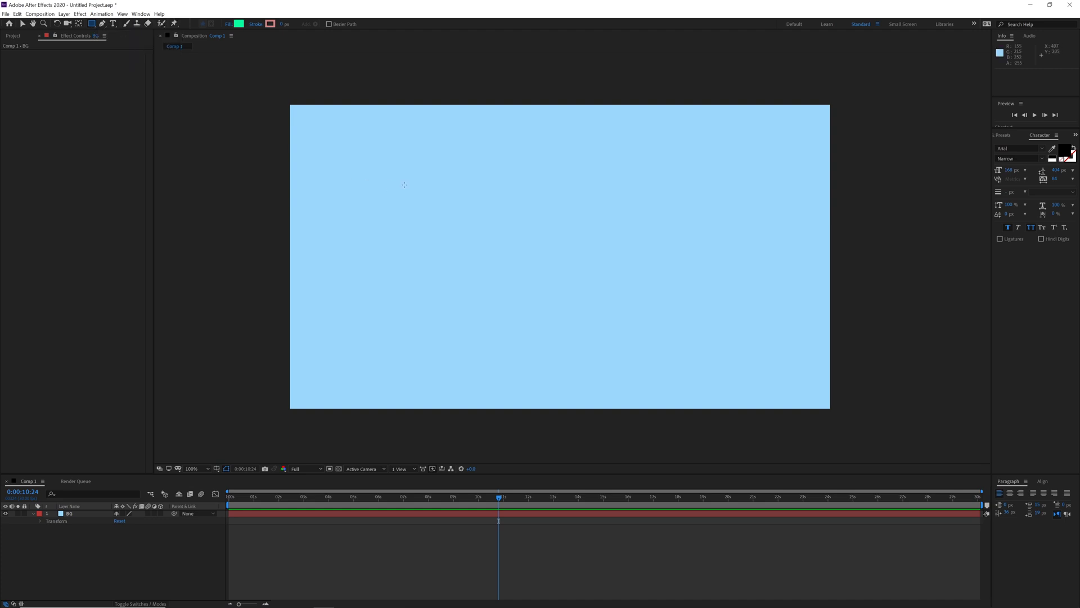
left_click_drag(366, 173, 496, 319)
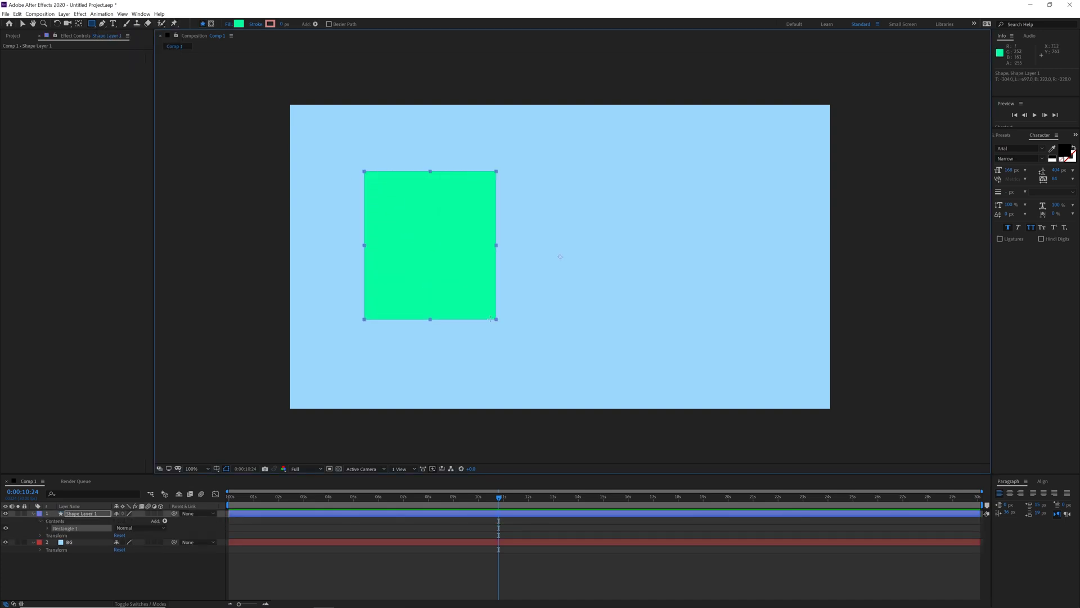
Add a second rectangle about 656 × 463 px and an ellipse about 324 px wide below it to the green rectangle's shape layer
left_click(73, 542)
left_click(96, 514)
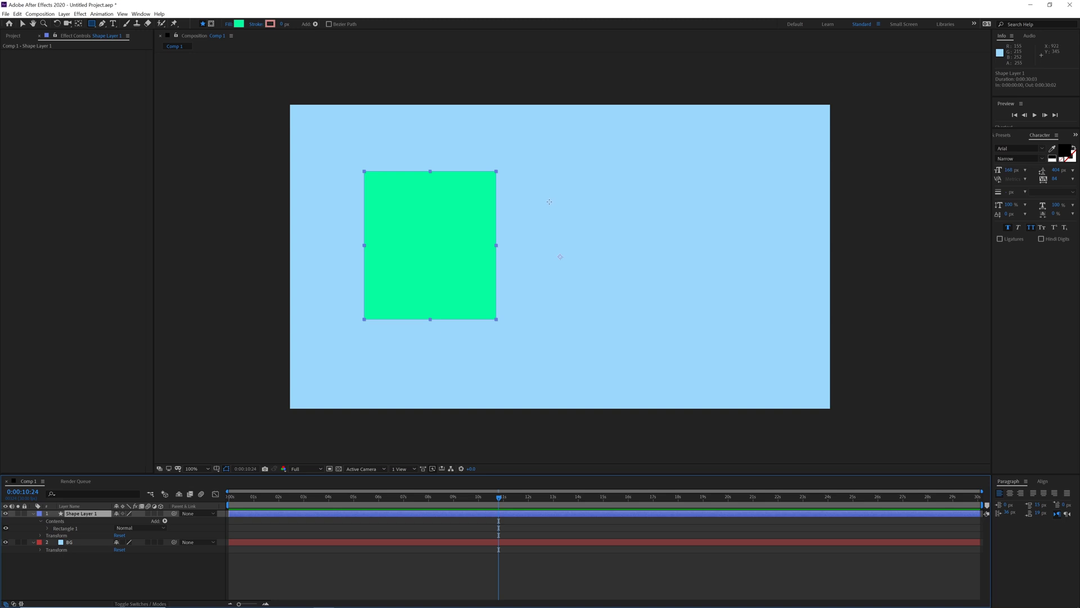
mouse_move(544, 180)
left_mouse_down()
mouse_move(601, 297)
mouse_move(697, 344)
mouse_move(727, 330)
mouse_move(729, 310)
left_mouse_up()
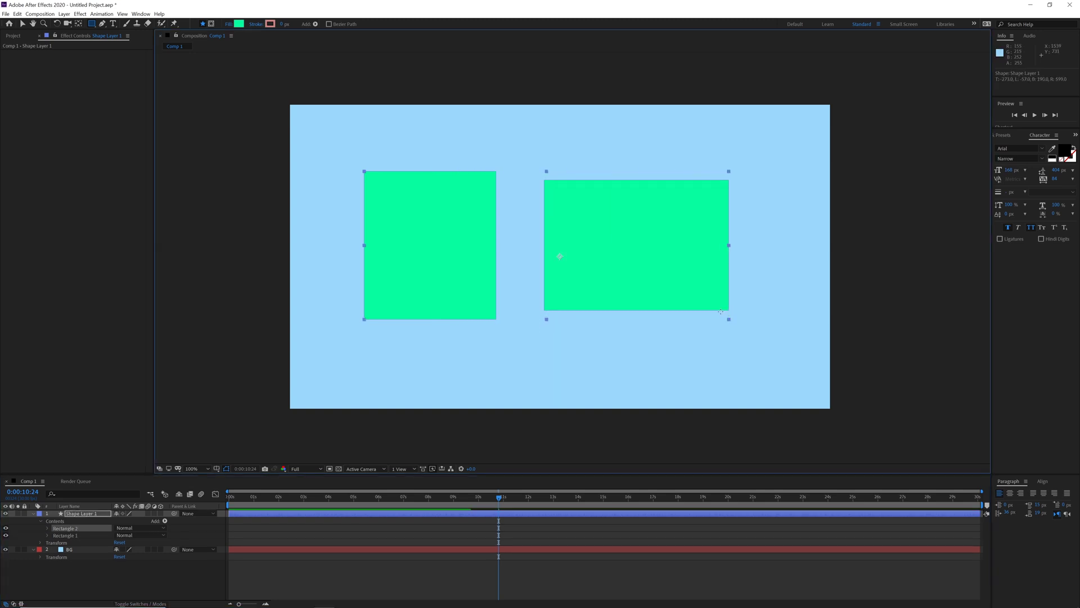
left_click(69, 540)
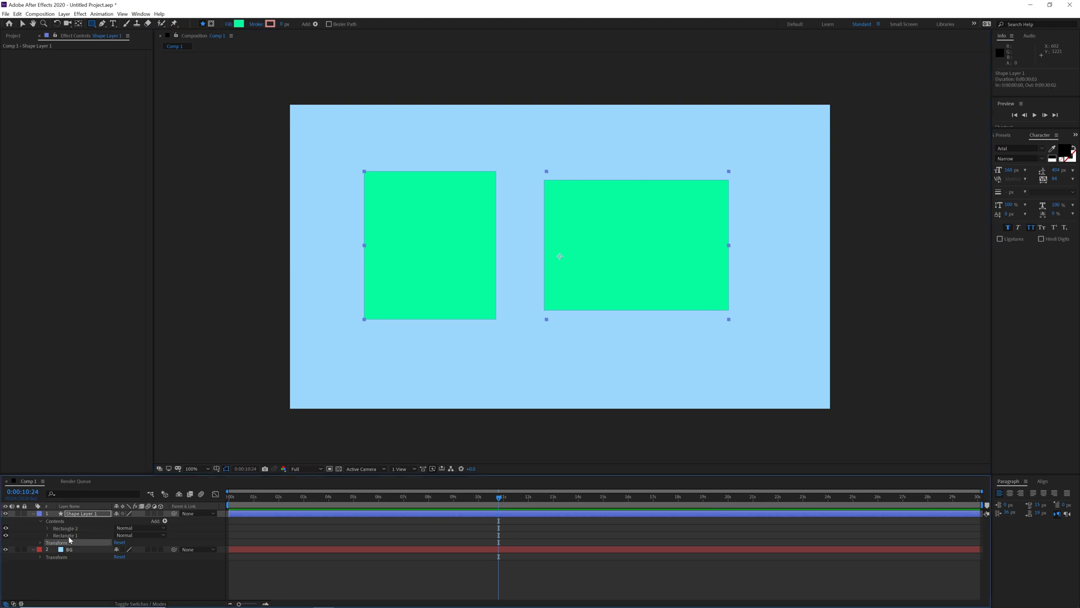
left_click(91, 24)
left_click(119, 41)
left_click_drag(618, 339, 709, 384)
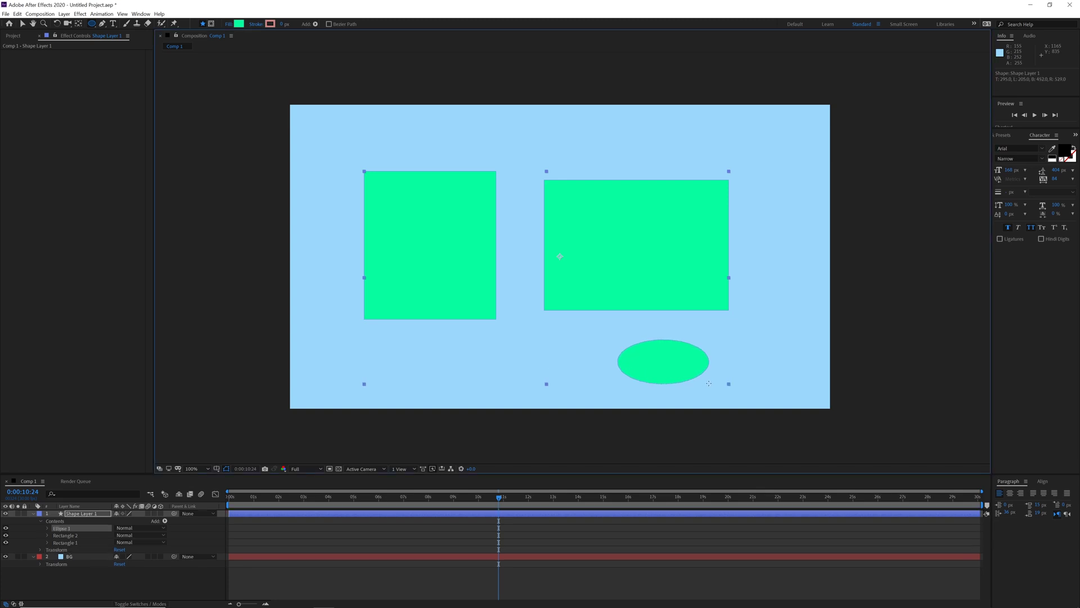
Draw an elliptical mask at the lower left of BG, and a flat green ellipse about 425 px wide near the top as a separate shape layer
left_click(67, 557)
left_click_drag(328, 283, 467, 386)
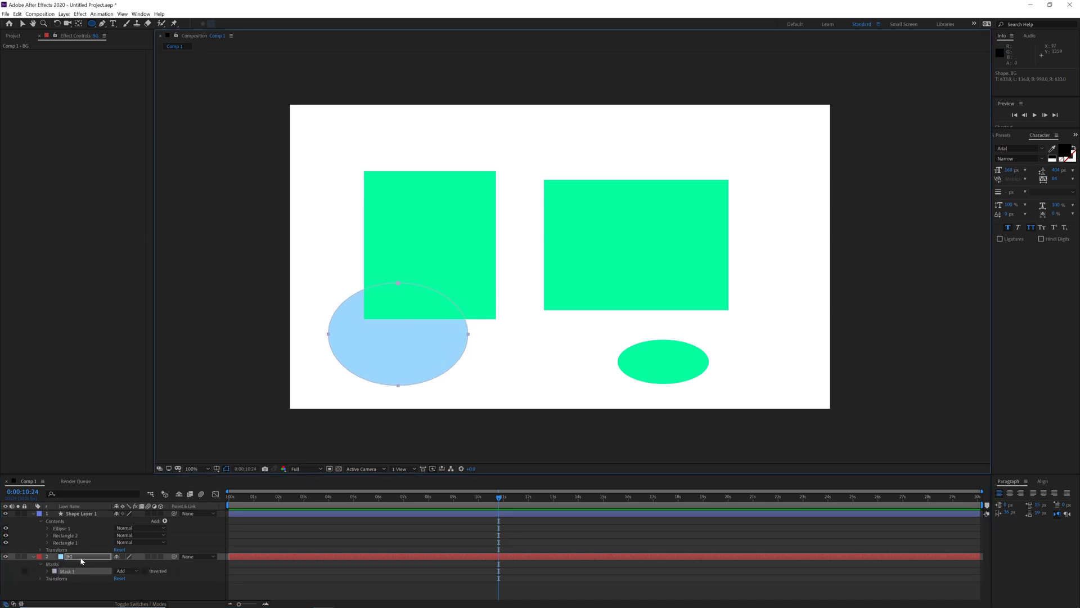
left_click(201, 497)
left_click_drag(459, 142, 578, 170)
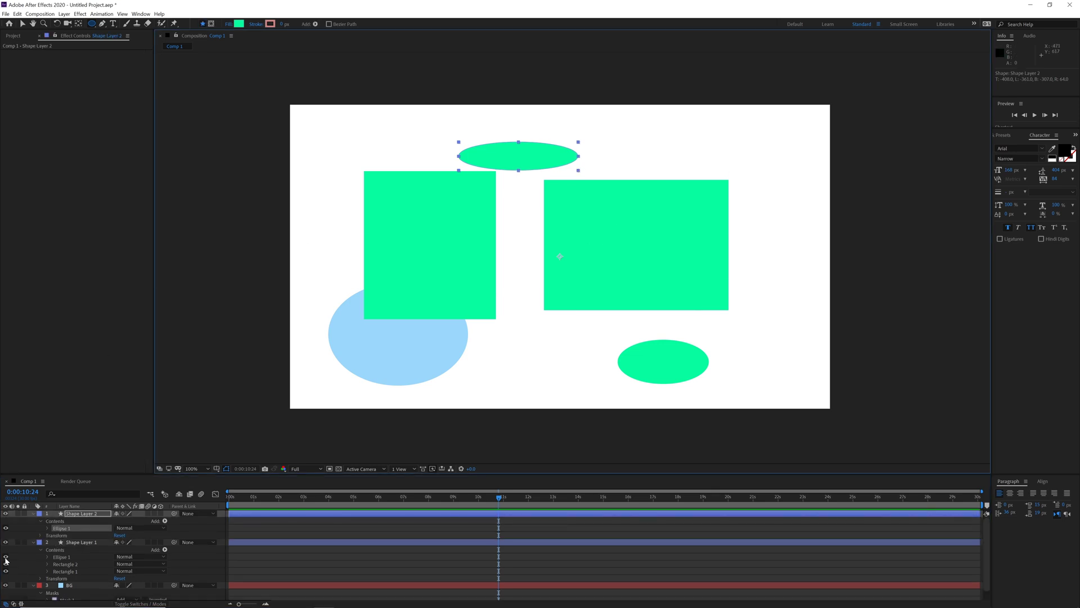
Collapse the layers' properties and delete both shape layers and BG from the composition
left_click(34, 514)
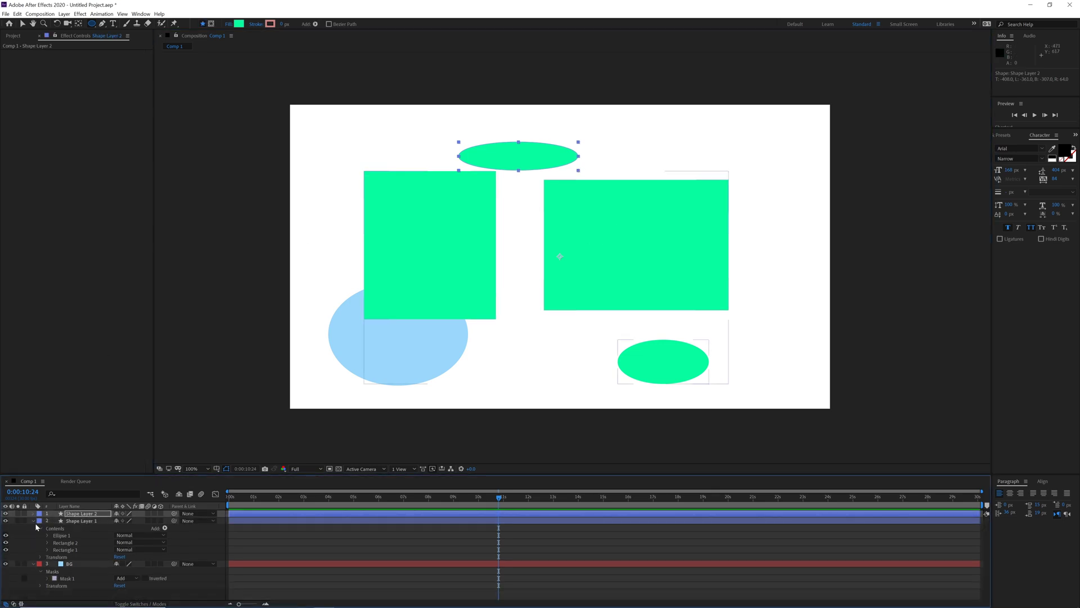
left_click(33, 521)
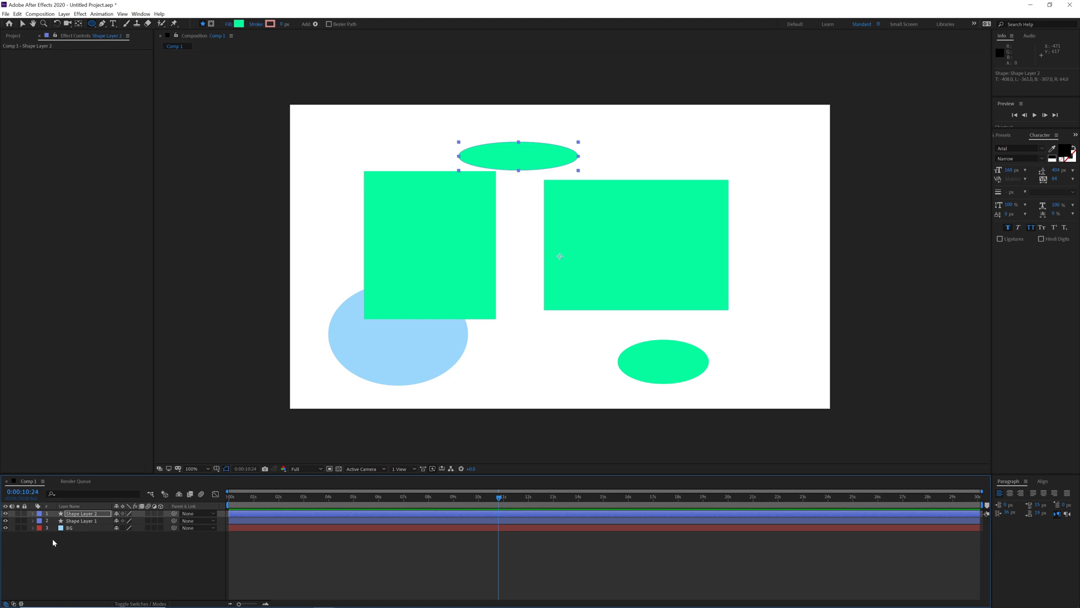
left_click(67, 547)
key("ctrl+a")
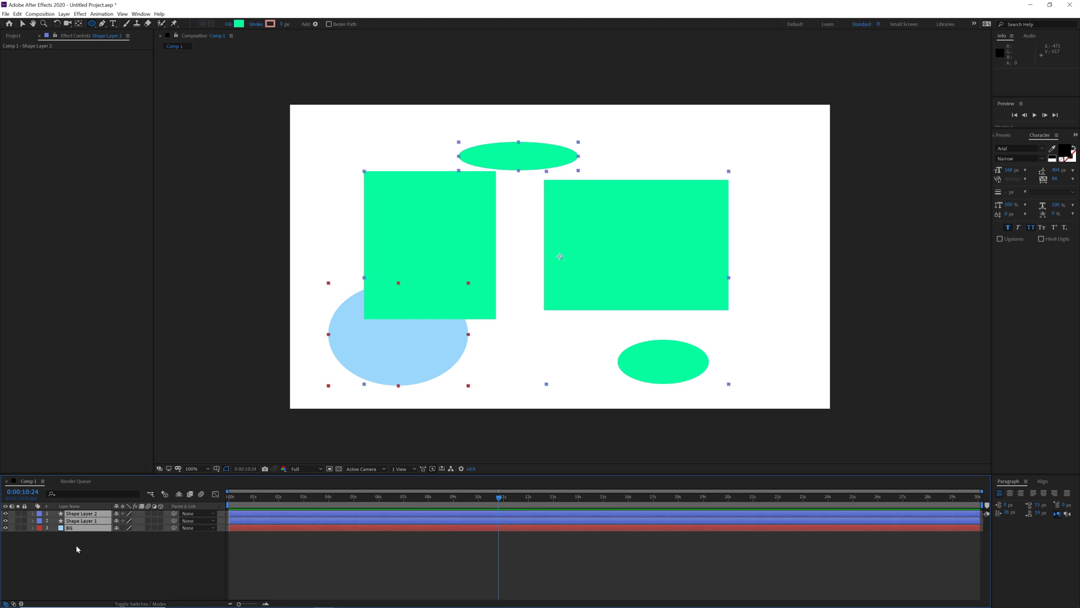
key("Delete")
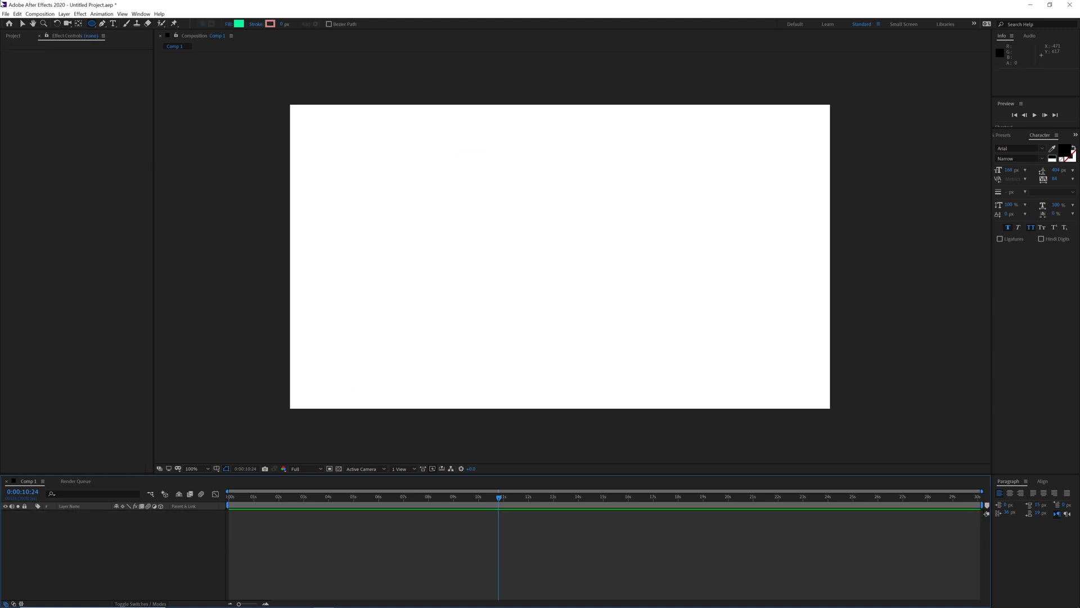
left_click(22, 24)
left_click(139, 551)
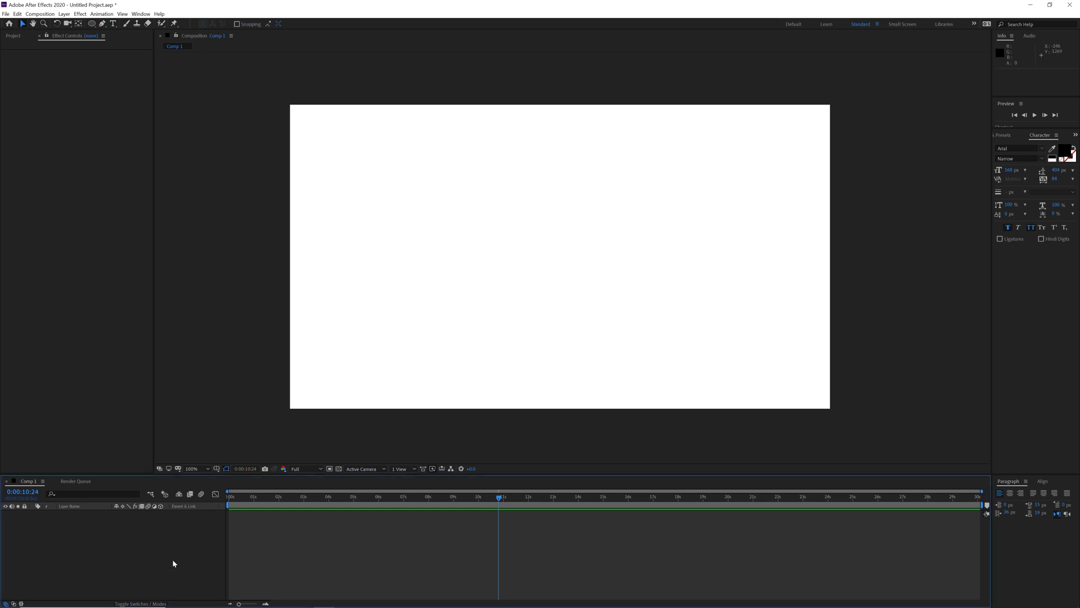